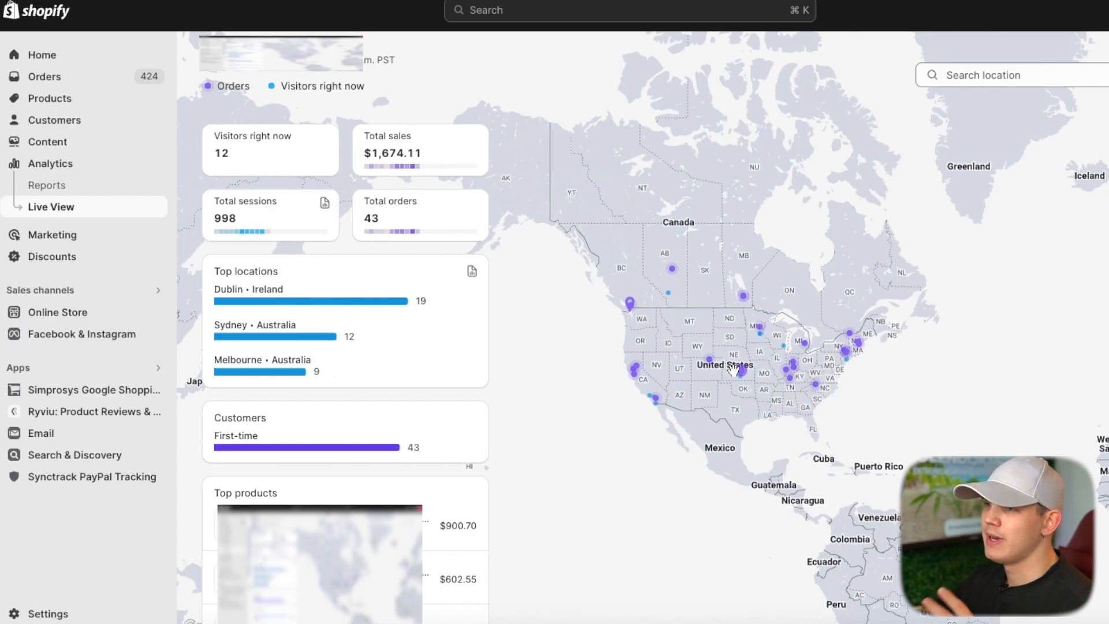
- Examine the store's total sales and the order locations across North America in the Shopify live view
{"action": "mouse_move", "coordinate": [705, 358]}
{"action": "left_click_drag", "start_coordinate": [442, 154], "coordinate": [364, 152]}
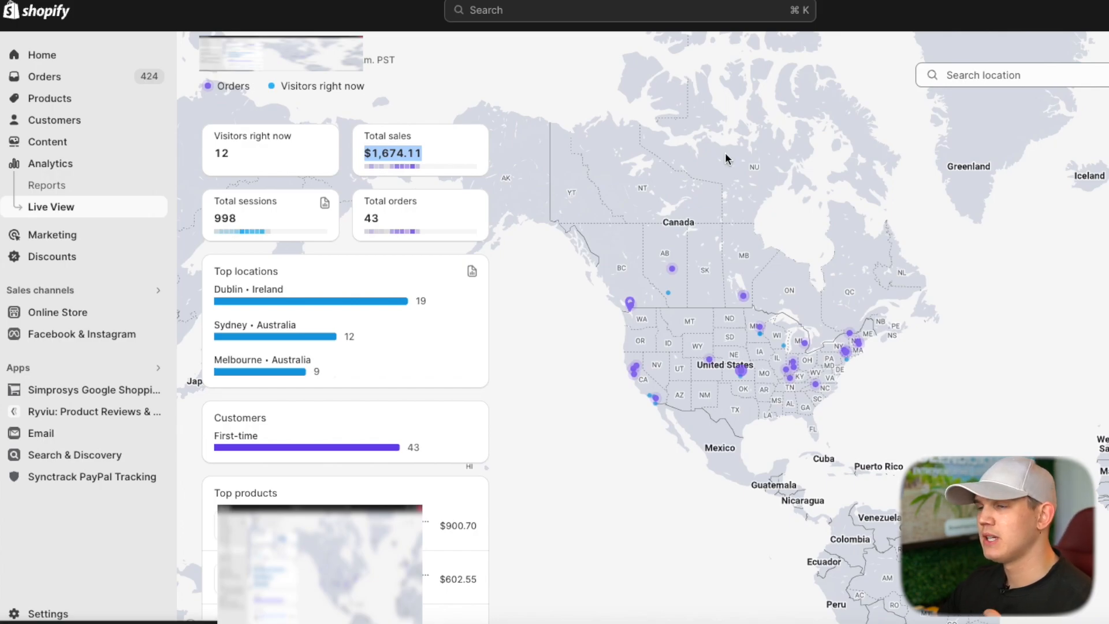
{"action": "key", "text": "super+r"}
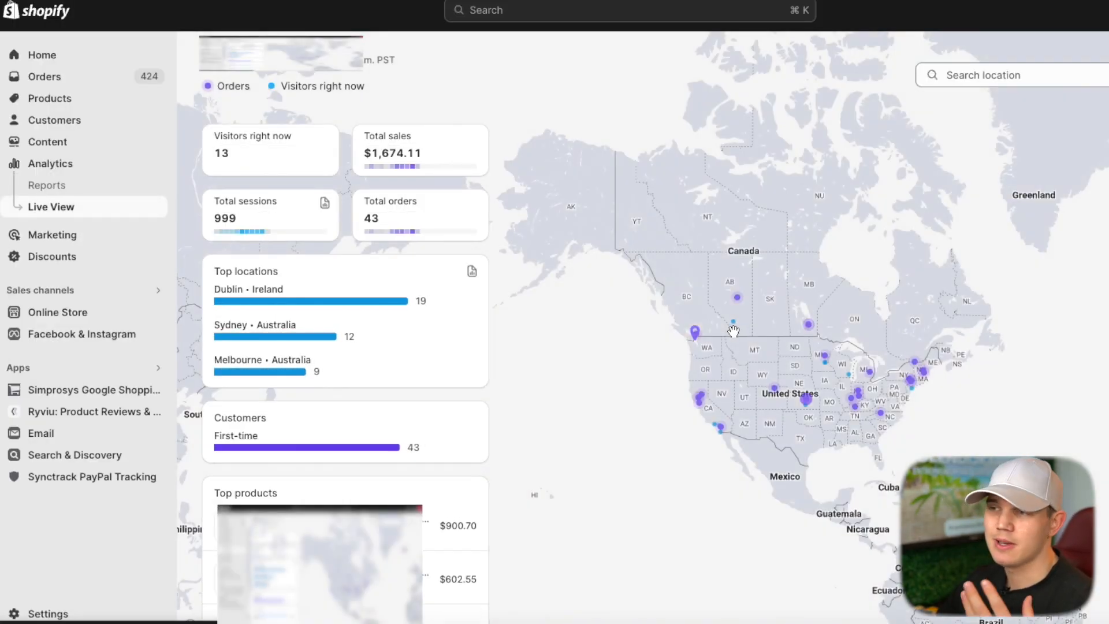
{"action": "mouse_move", "coordinate": [725, 430]}
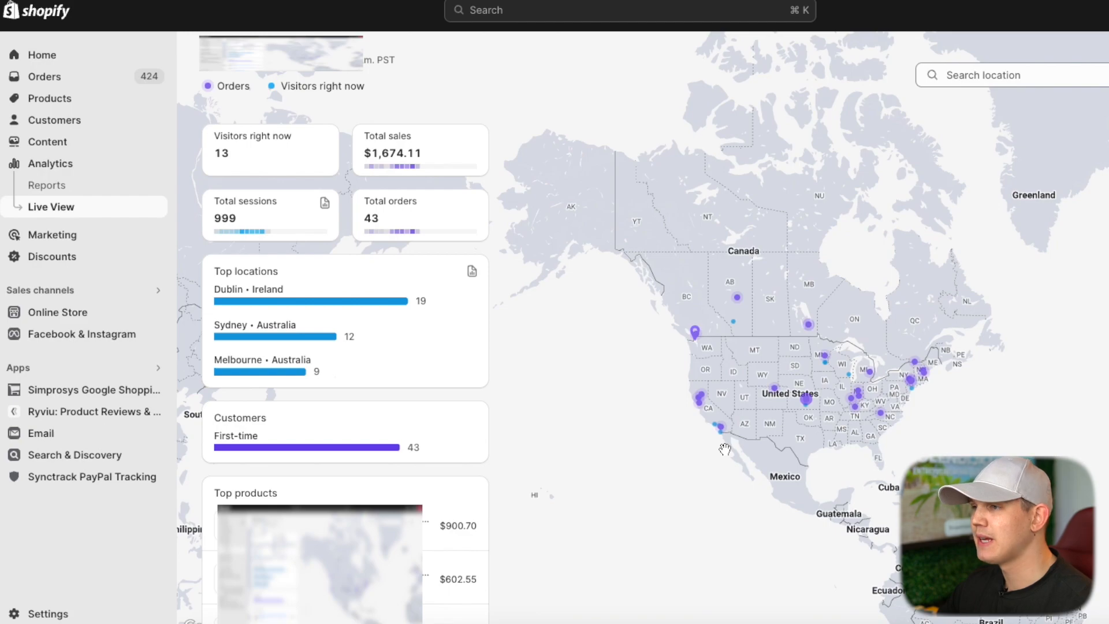
{"action": "mouse_move", "coordinate": [806, 327]}
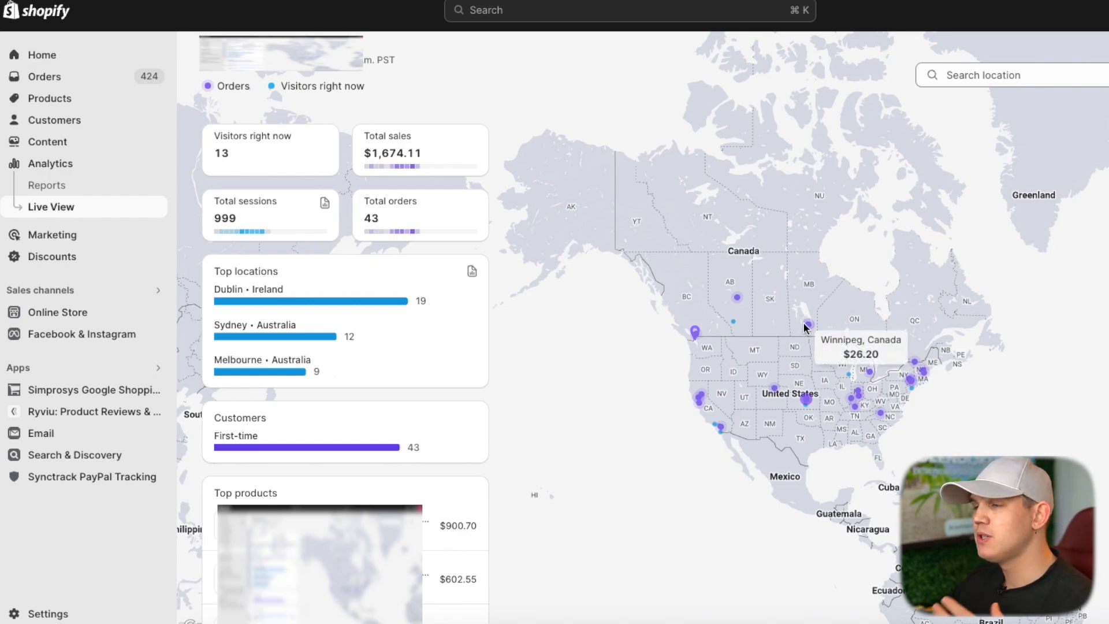
{"action": "mouse_move", "coordinate": [854, 398]}
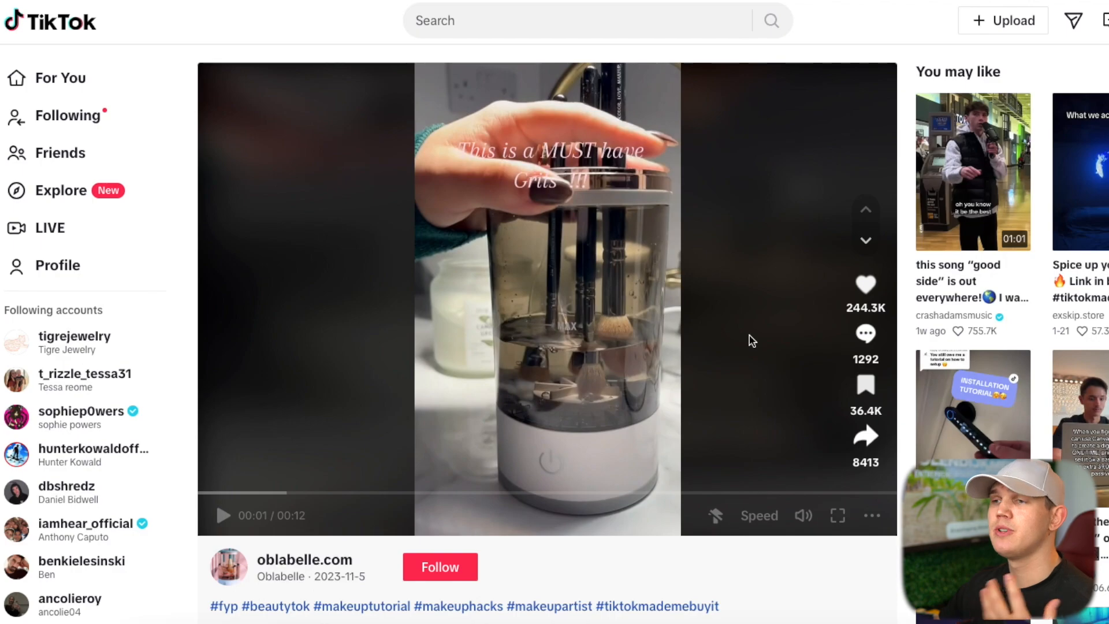
- Switch to TikTok and play the makeup brush cleaner video, pausing it near its end
{"action": "left_click", "coordinate": [221, 516]}
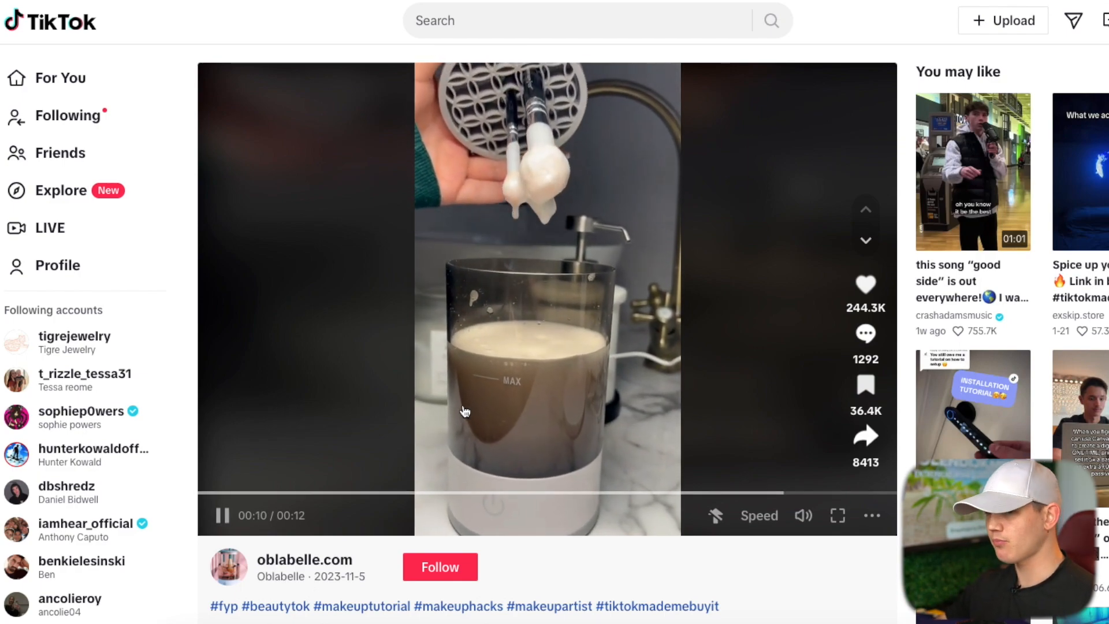
{"action": "left_click", "coordinate": [223, 520]}
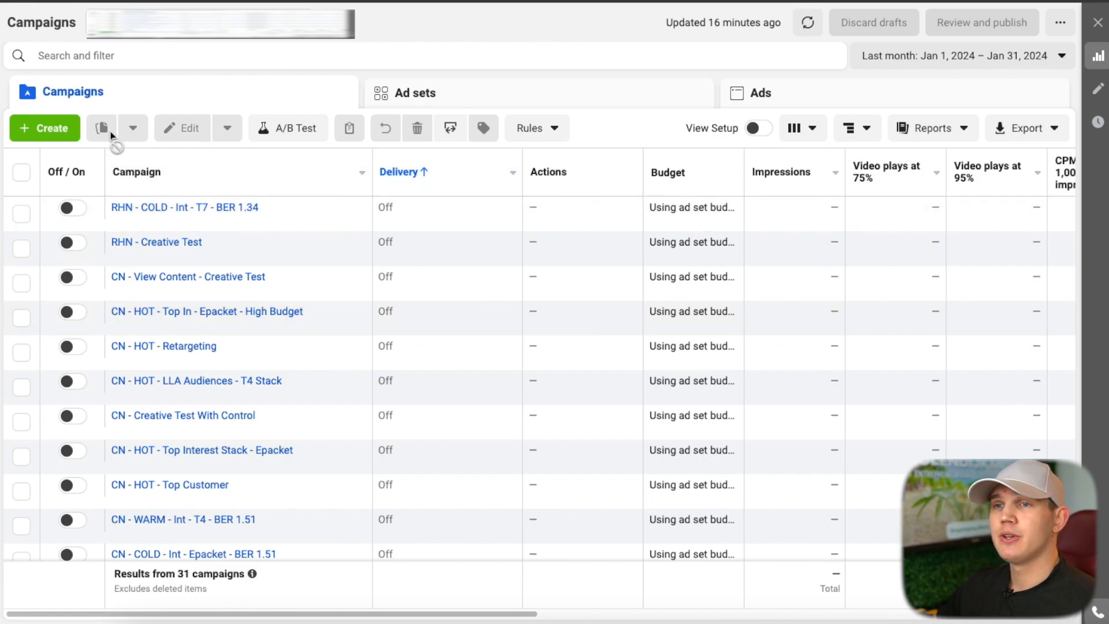
- Switch to Meta Ads Manager and create a new campaign with the Sales objective, using the Manual sales campaign setup
{"action": "left_click", "coordinate": [64, 133]}
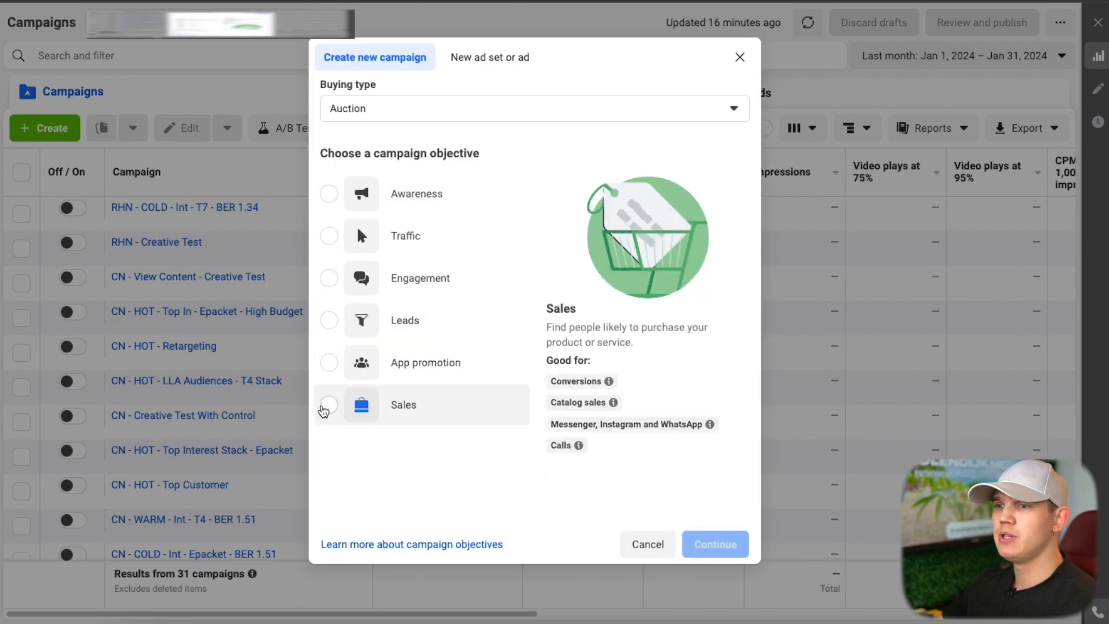
{"action": "left_click", "coordinate": [329, 406]}
{"action": "left_click", "coordinate": [712, 562]}
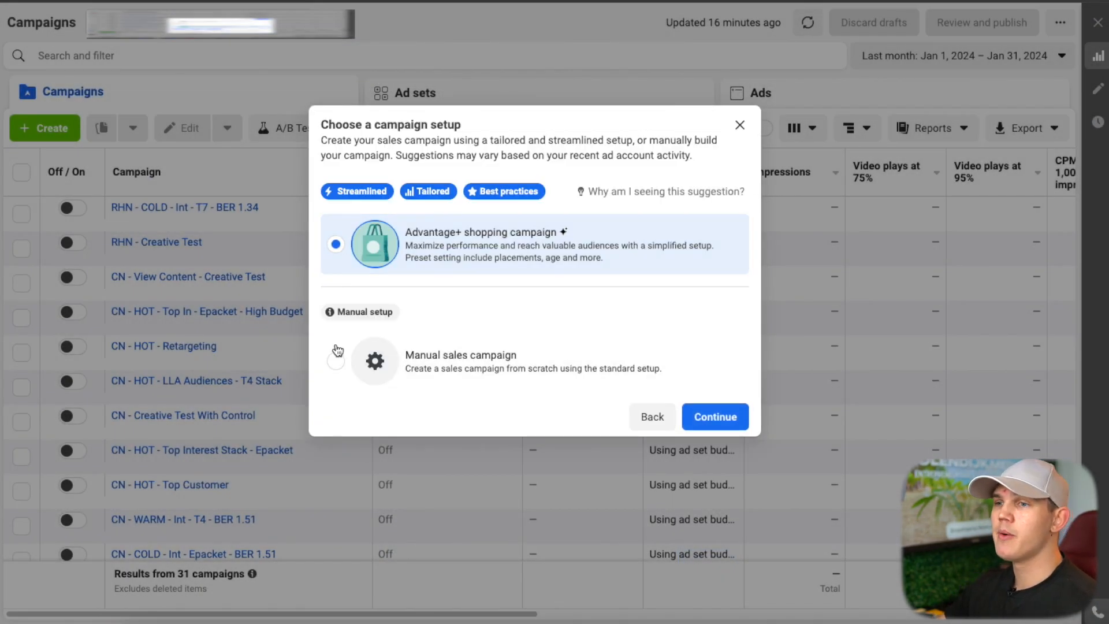
{"action": "left_click", "coordinate": [335, 361]}
{"action": "left_click", "coordinate": [717, 417]}
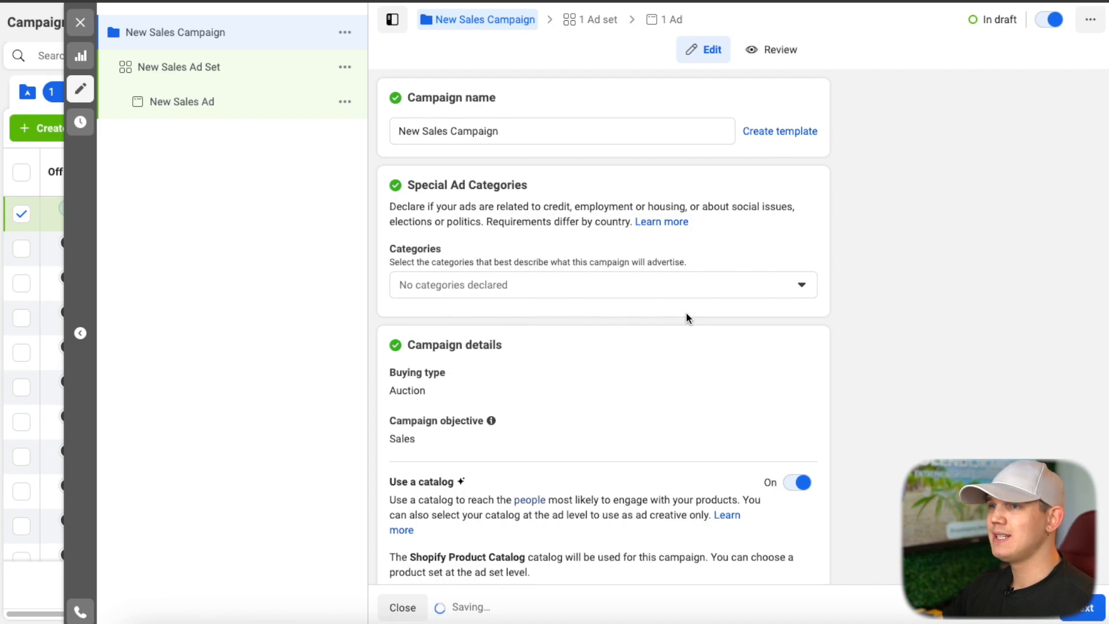
- Rename the new sales campaign as "BC - COLD - Epacket - BER 1.45"
{"action": "left_click_drag", "start_coordinate": [522, 132], "coordinate": [376, 123]}
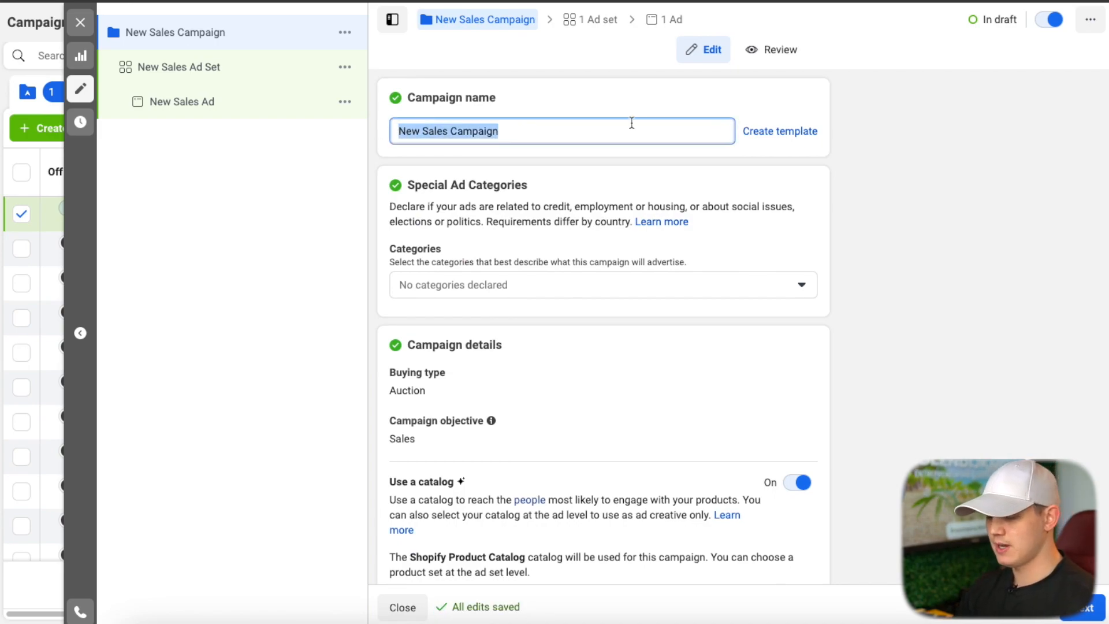
{"action": "key", "text": "BackSpace"}
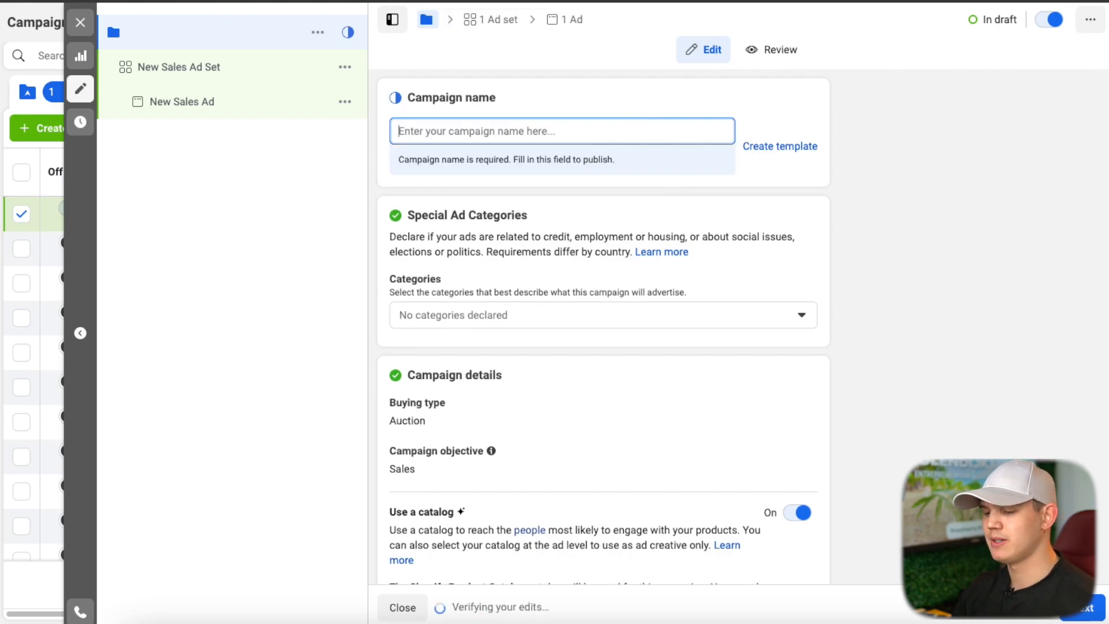
{"action": "type", "text": "BC - COLD -"}
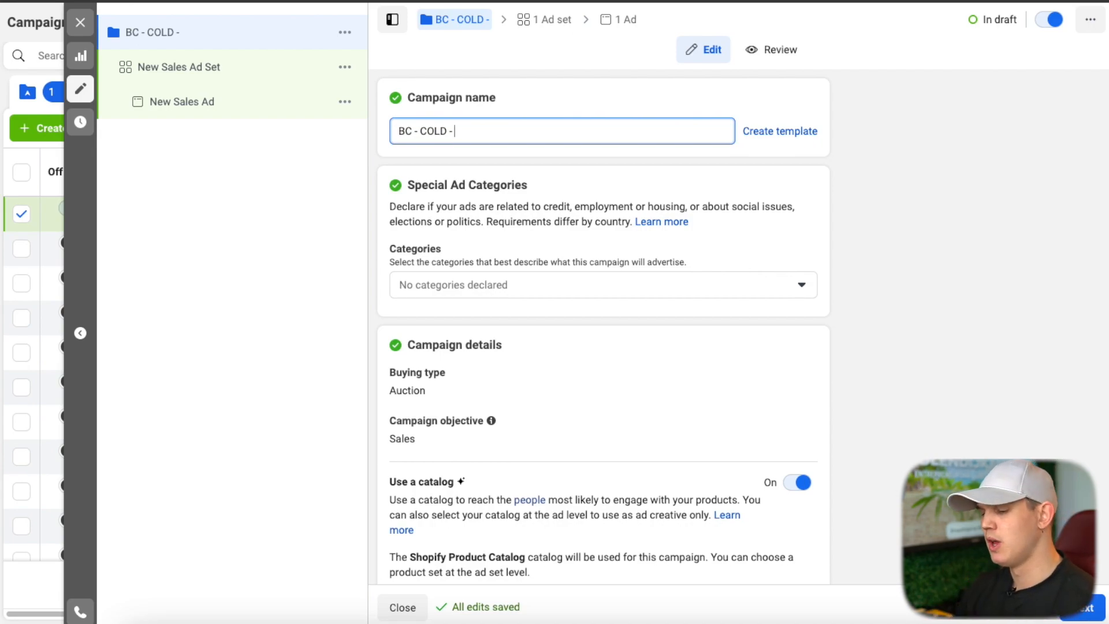
{"action": "type", "text": "Epacket "}
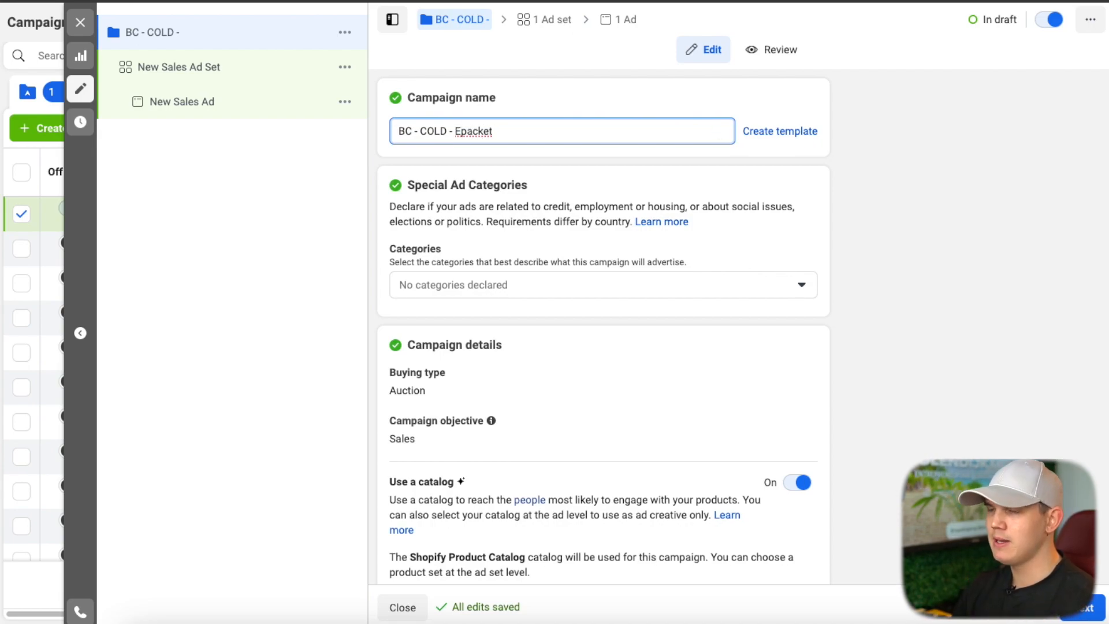
{"action": "type", "text": "- "}
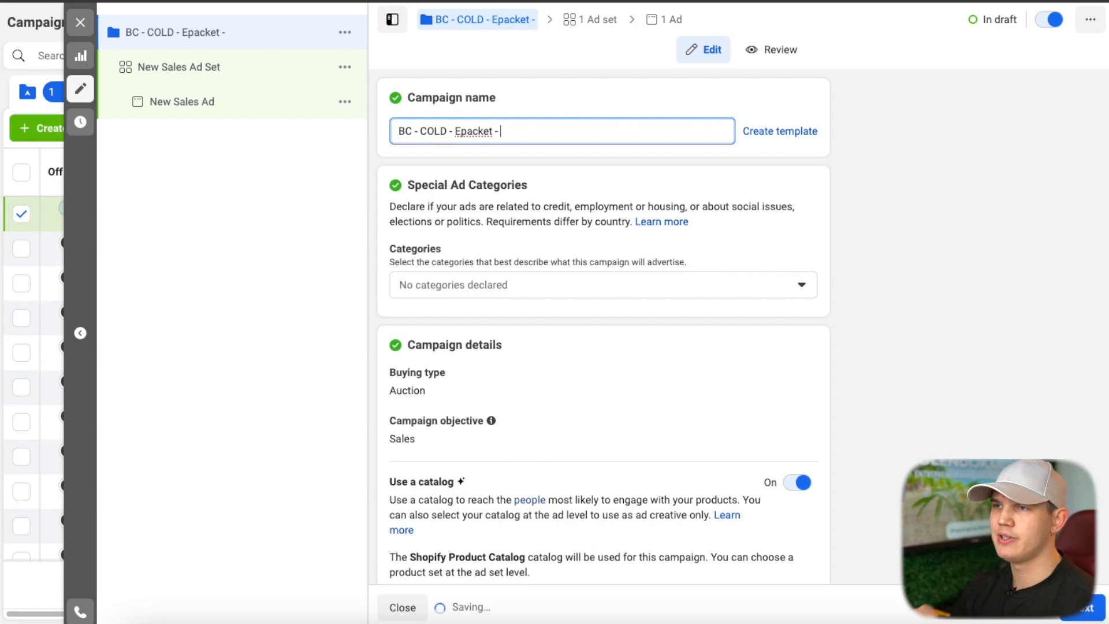
{"action": "type", "text": "BER "}
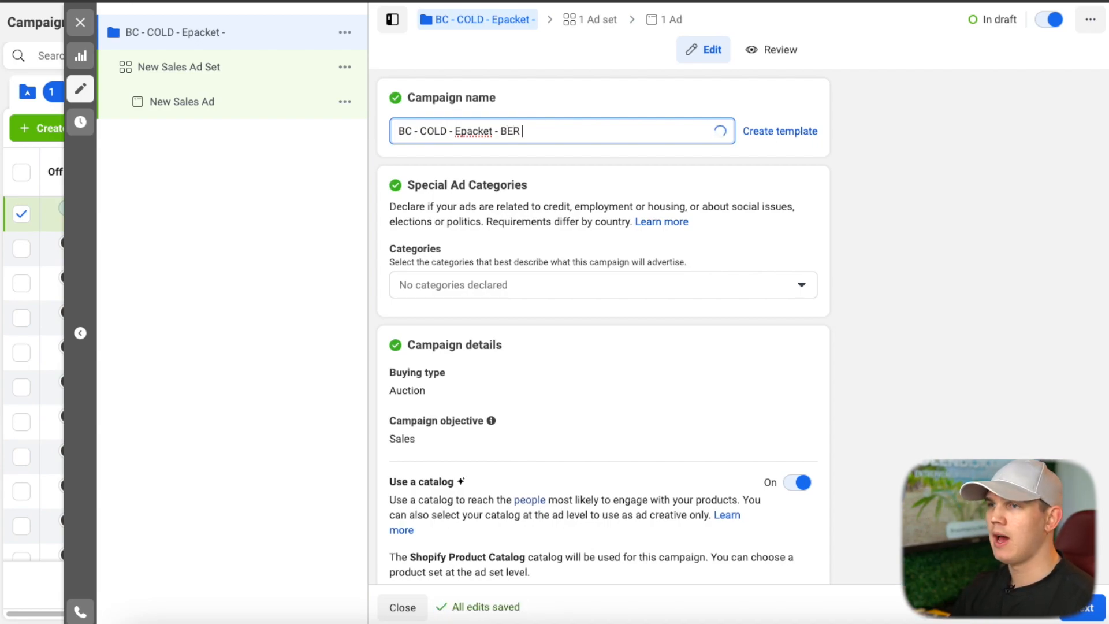
{"action": "type", "text": "1.45"}
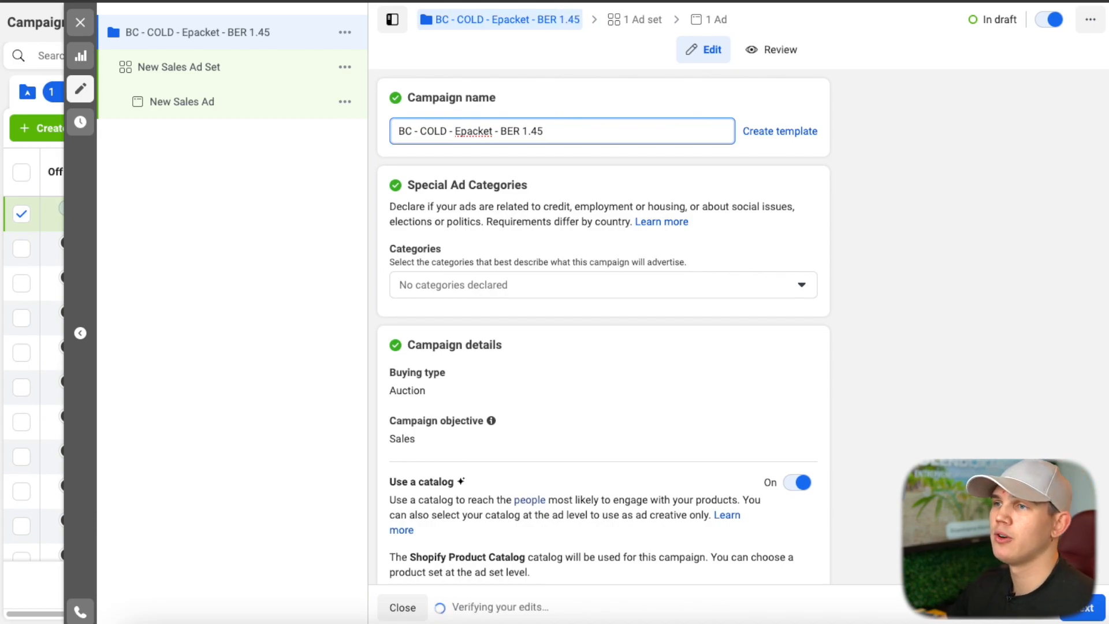
- Turn off the campaign's catalog use and expand the additional campaign details to check the remaining settings
{"action": "scroll", "coordinate": [549, 186], "scroll_direction": "down", "scroll_amount": 2}
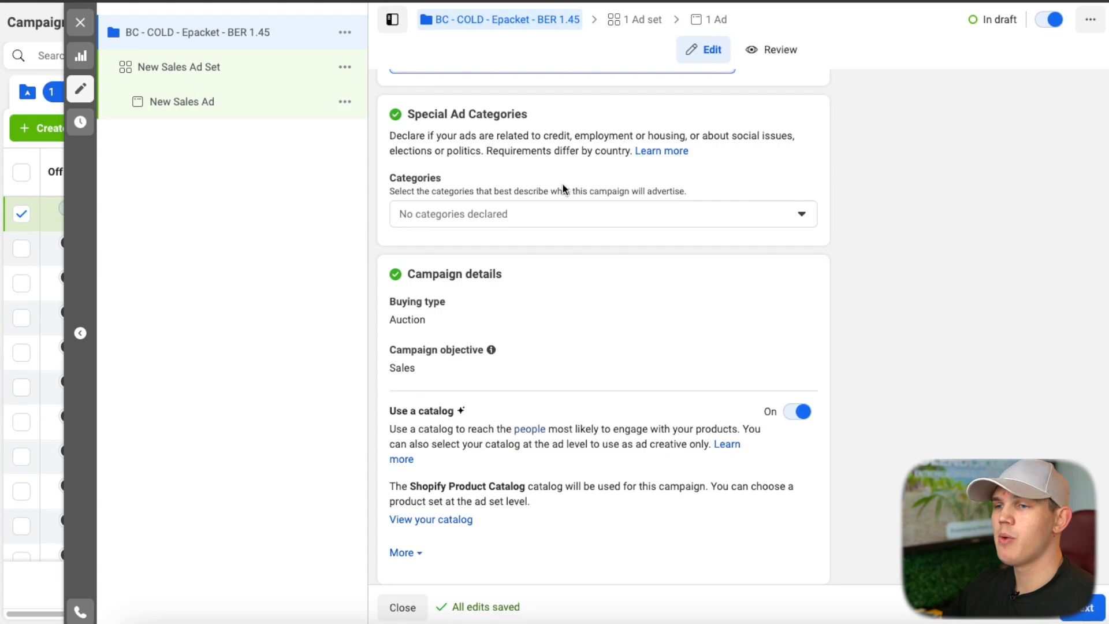
{"action": "scroll", "coordinate": [563, 187], "scroll_direction": "down", "scroll_amount": 2}
{"action": "scroll", "coordinate": [564, 189], "scroll_direction": "down", "scroll_amount": 1}
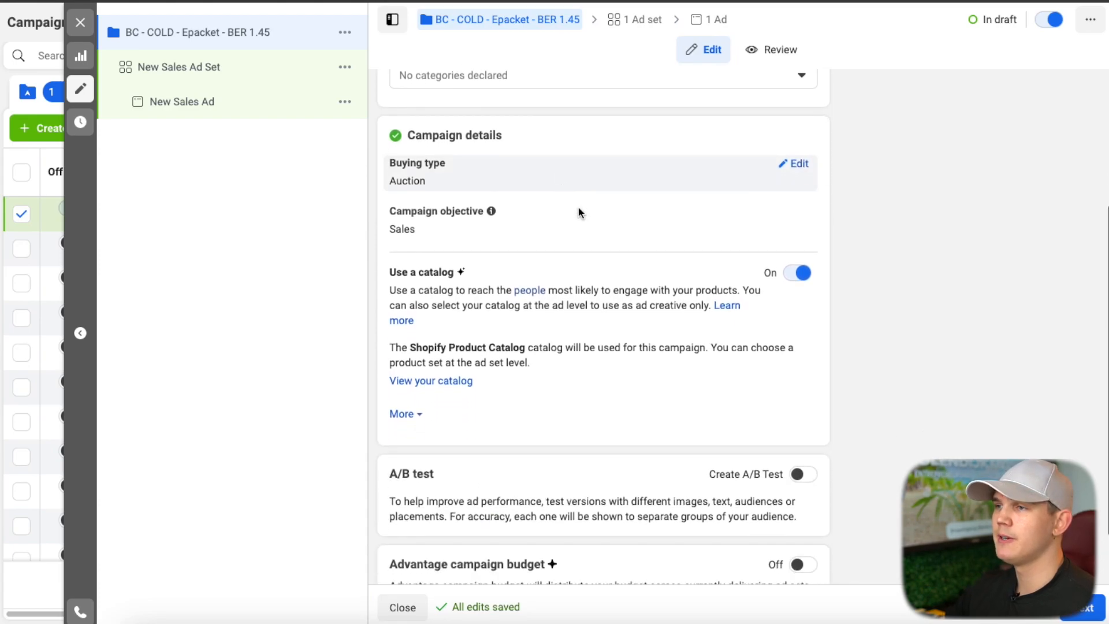
{"action": "left_click", "coordinate": [797, 273]}
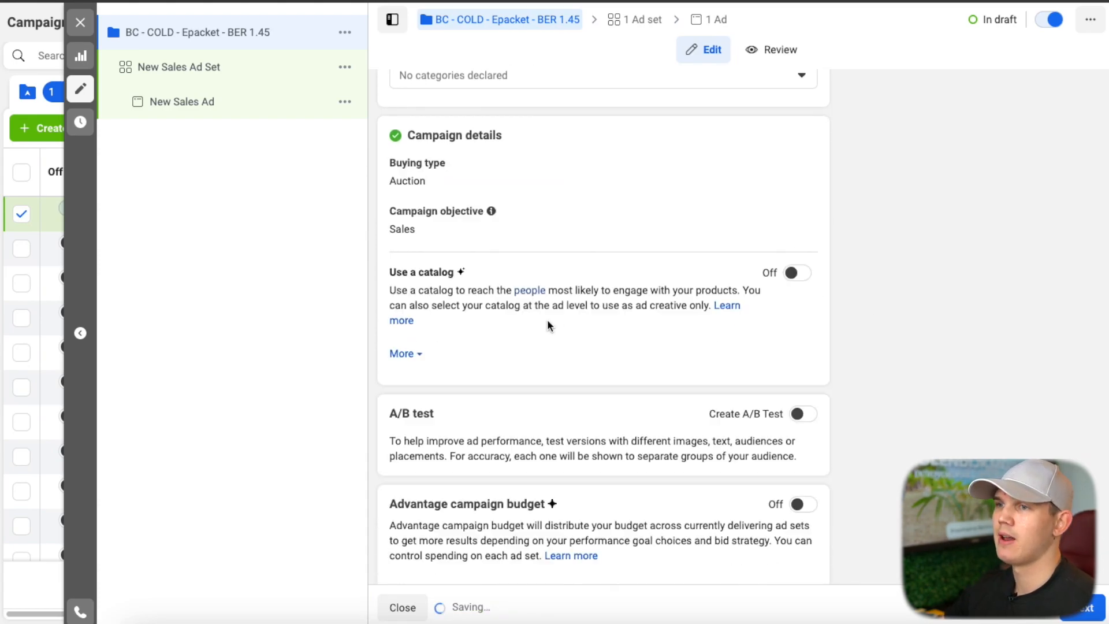
{"action": "left_click", "coordinate": [401, 355]}
{"action": "scroll", "coordinate": [565, 298], "scroll_direction": "down", "scroll_amount": 1}
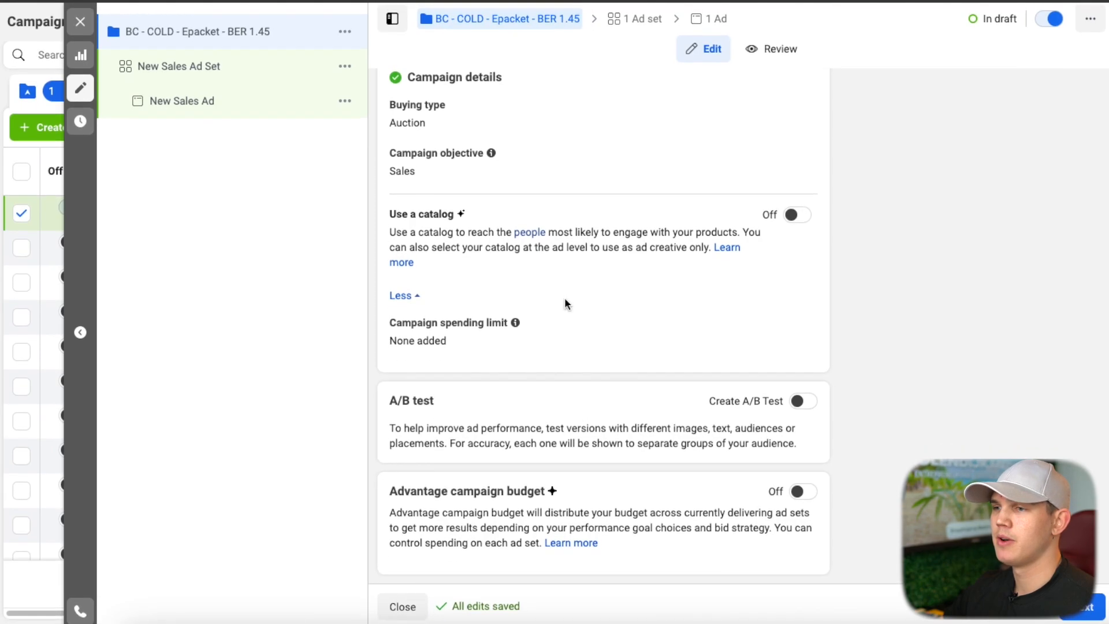
{"action": "scroll", "coordinate": [565, 303], "scroll_direction": "up", "scroll_amount": 4}
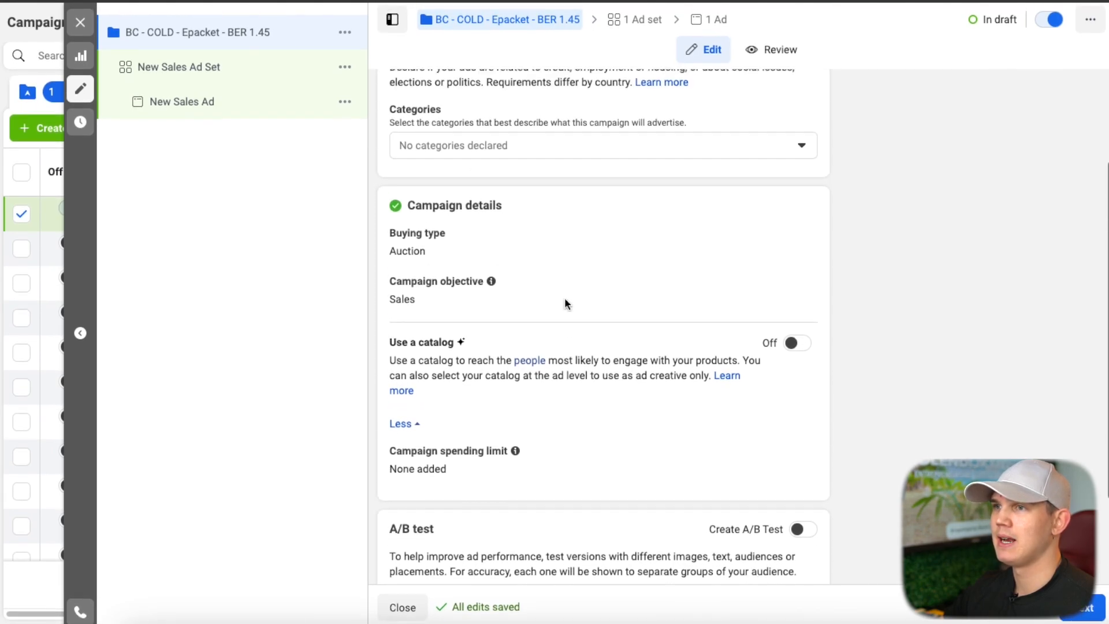
{"action": "scroll", "coordinate": [564, 303], "scroll_direction": "up", "scroll_amount": 1}
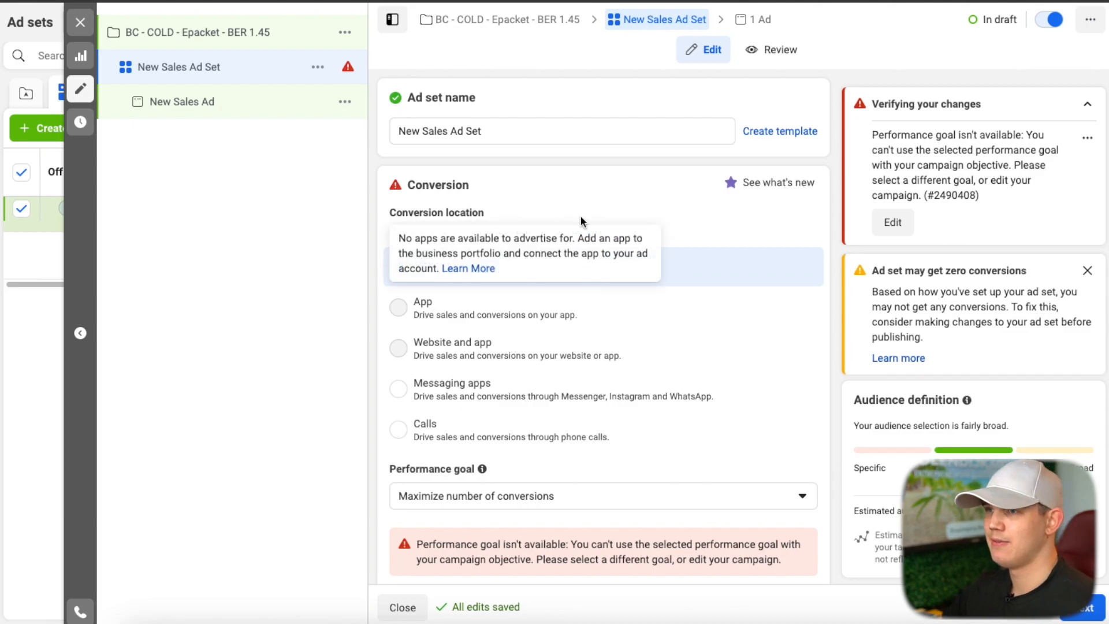
- Rename the new ad set as "Top Customer - AS"
{"action": "left_click_drag", "start_coordinate": [523, 131], "coordinate": [335, 127]}
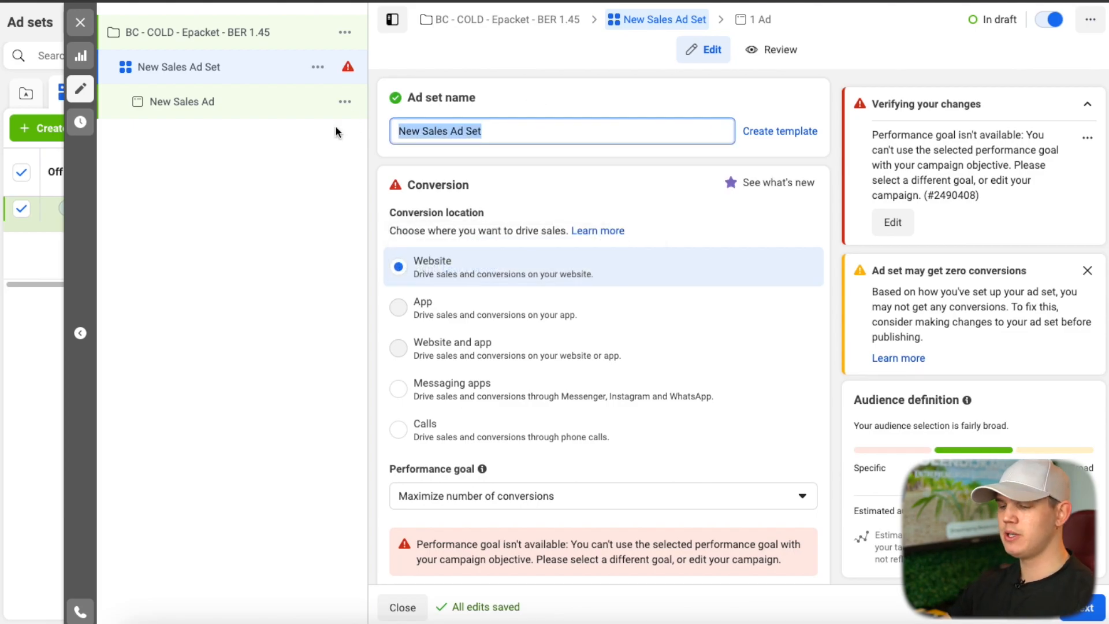
{"action": "type", "text": "Top"}
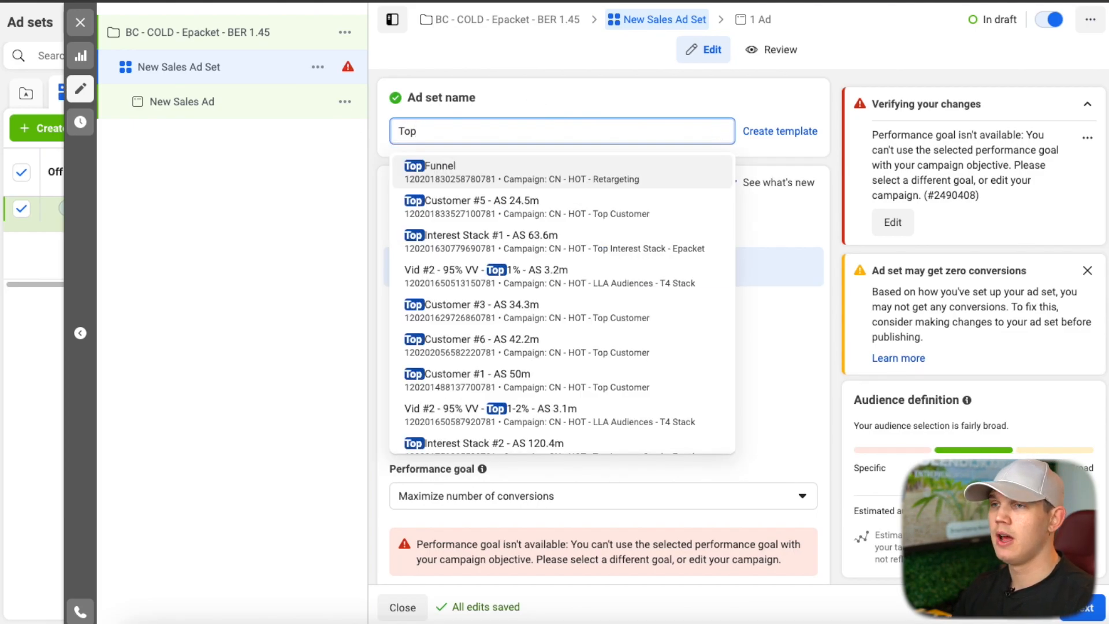
{"action": "type", "text": " V"}
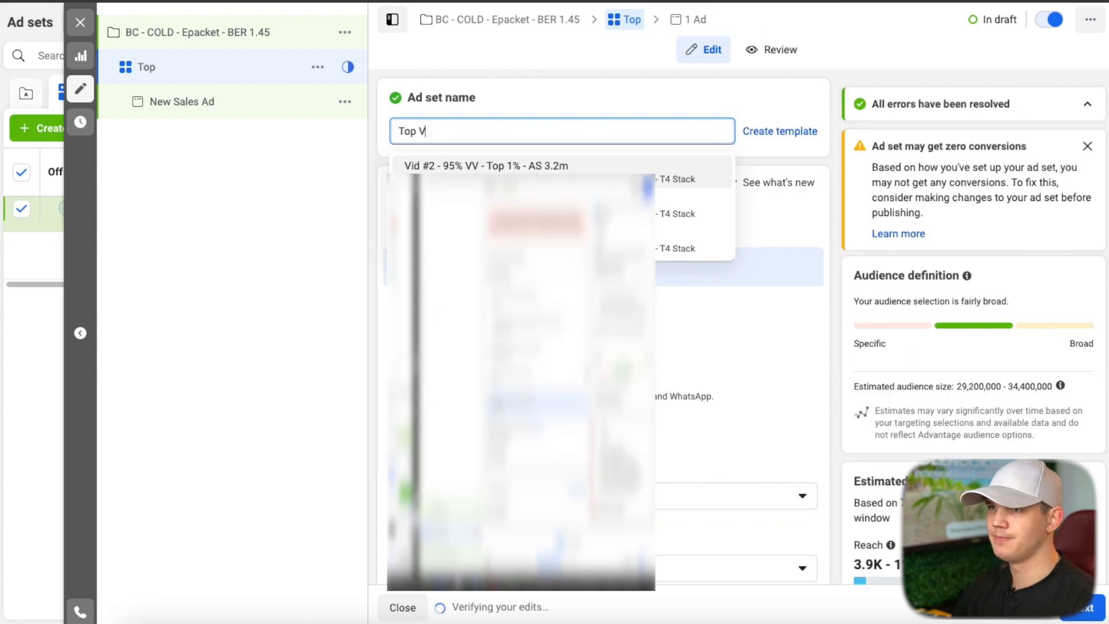
{"action": "key", "text": "BackSpace"}
{"action": "type", "text": "Customer"}
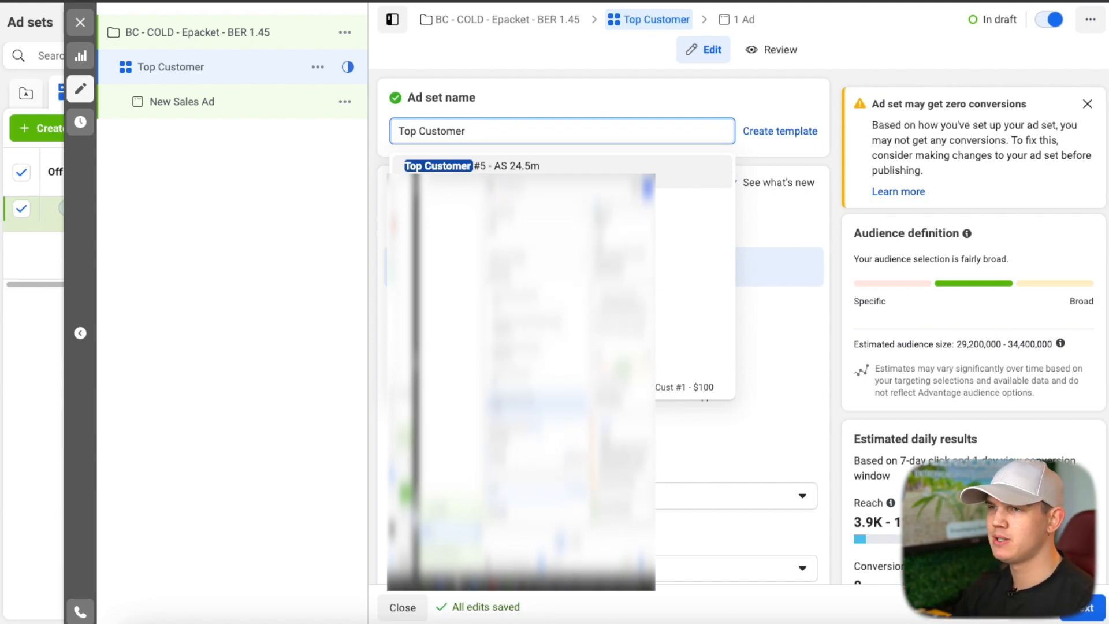
{"action": "type", "text": "- AS"}
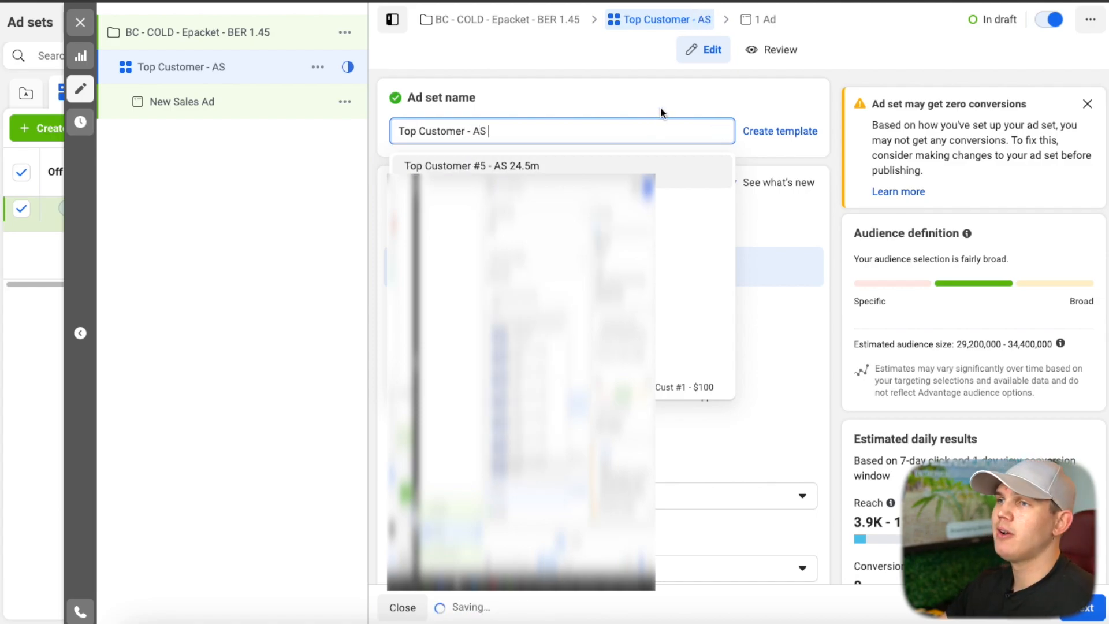
{"action": "left_click", "coordinate": [663, 97]}
- Set the ad set's conversion event to Purchase
{"action": "scroll", "coordinate": [644, 286], "scroll_direction": "down", "scroll_amount": 1}
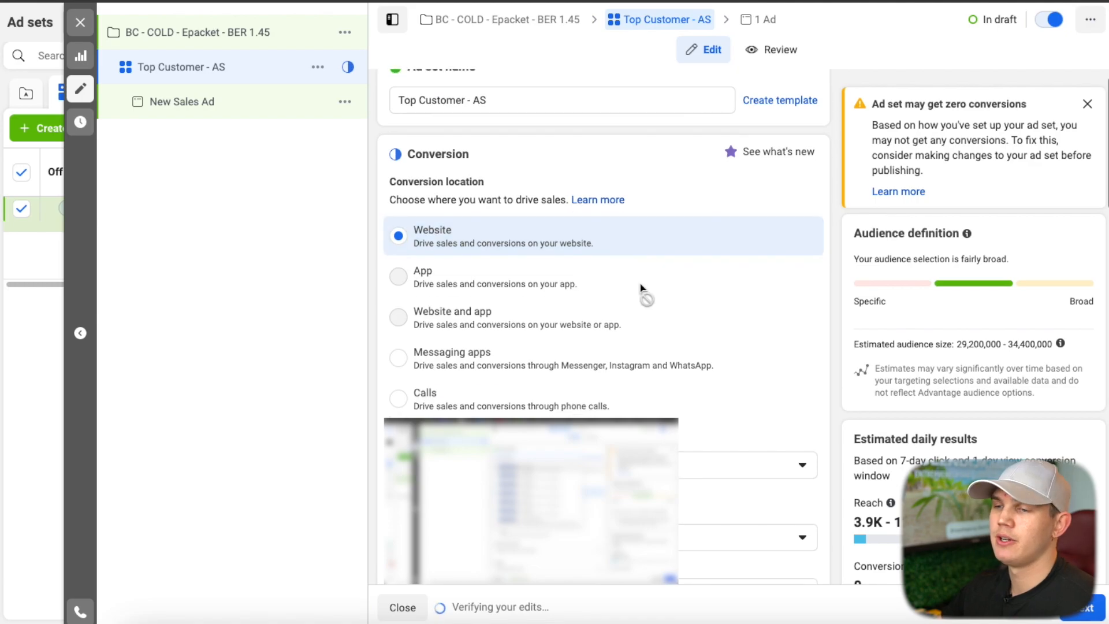
{"action": "scroll", "coordinate": [641, 286], "scroll_direction": "down", "scroll_amount": 2}
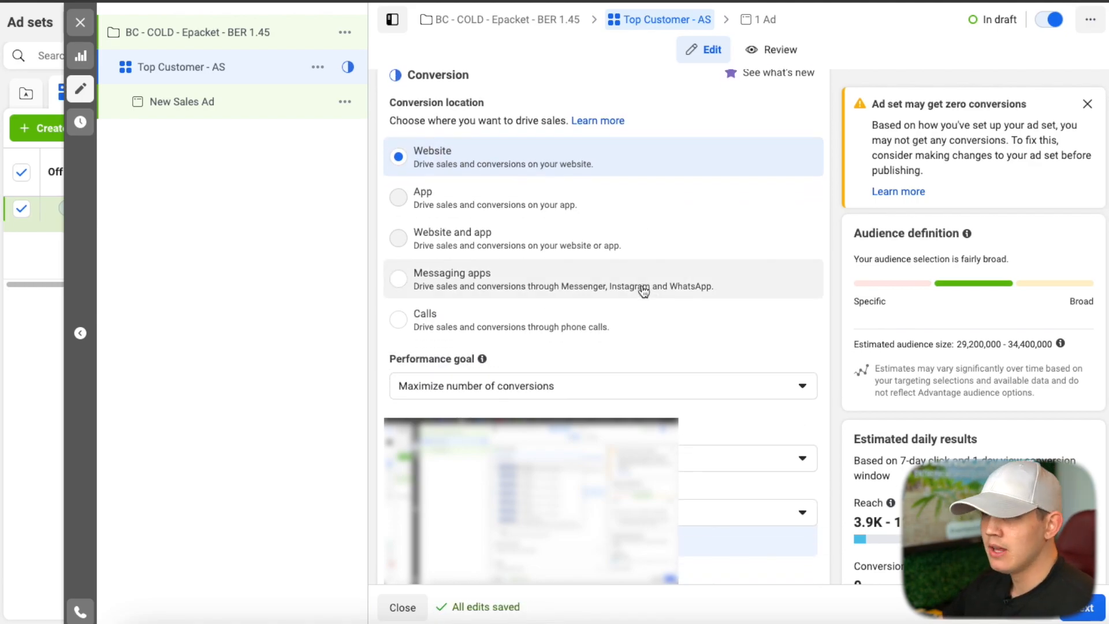
{"action": "scroll", "coordinate": [642, 289], "scroll_direction": "down", "scroll_amount": 4}
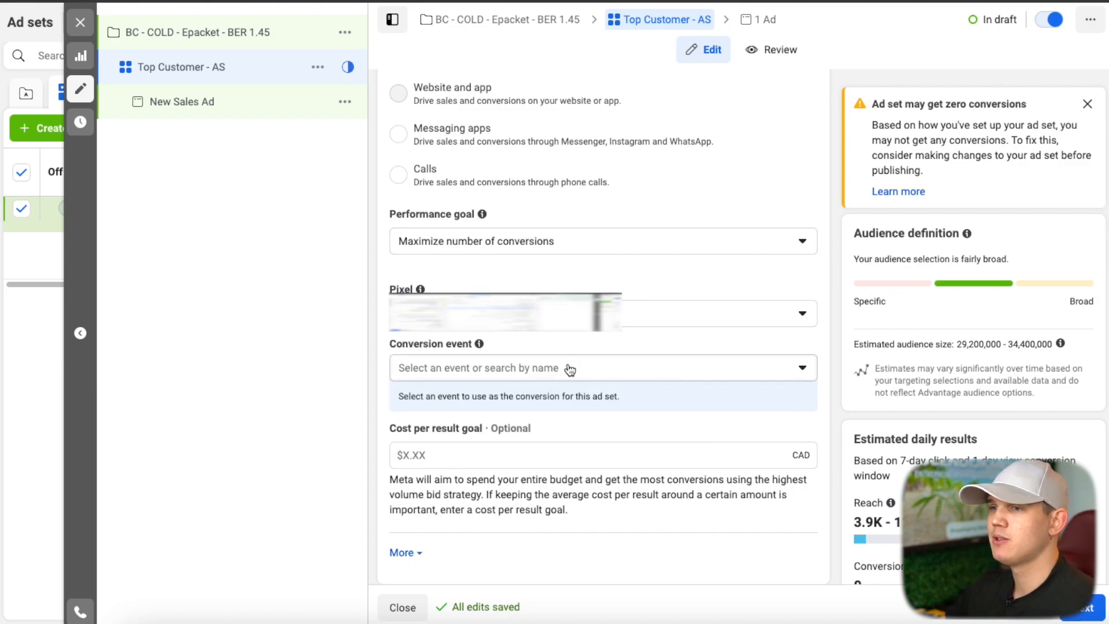
{"action": "left_click", "coordinate": [570, 370]}
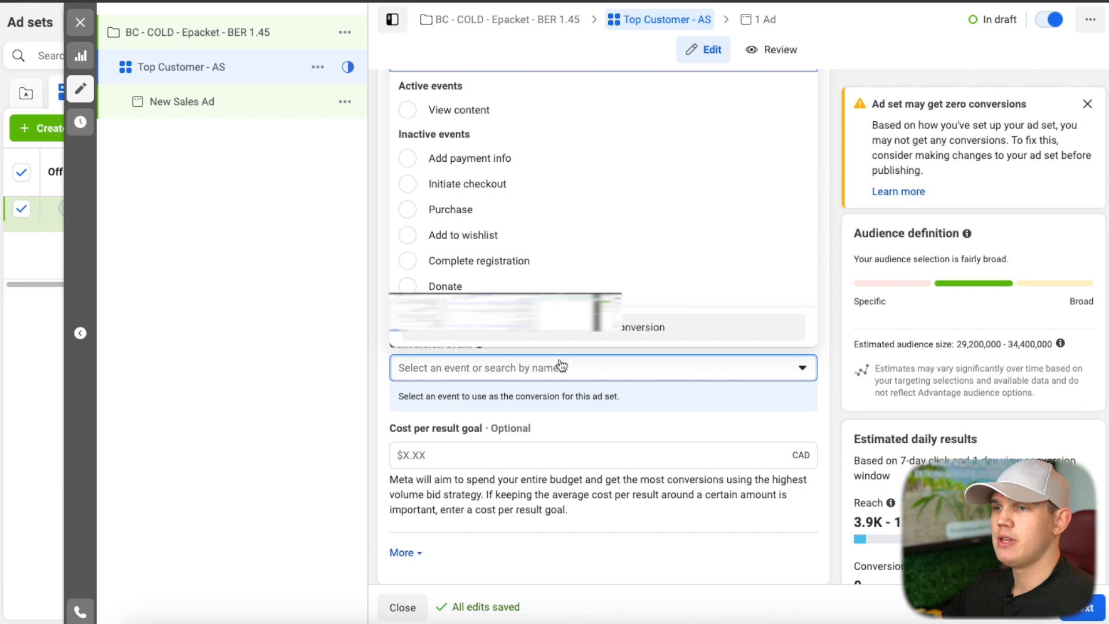
{"action": "left_click", "coordinate": [426, 213]}
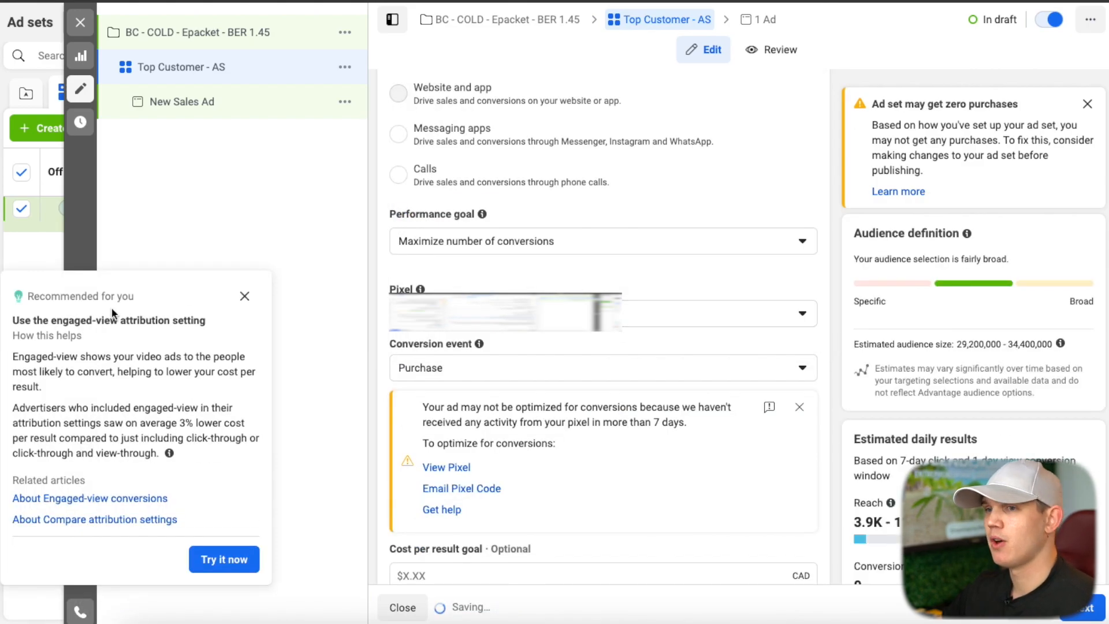
- Set the ad set's engaged-view attribution to 1 day and dismiss the zero-purchases warning
{"action": "scroll", "coordinate": [573, 294], "scroll_direction": "down", "scroll_amount": 8}
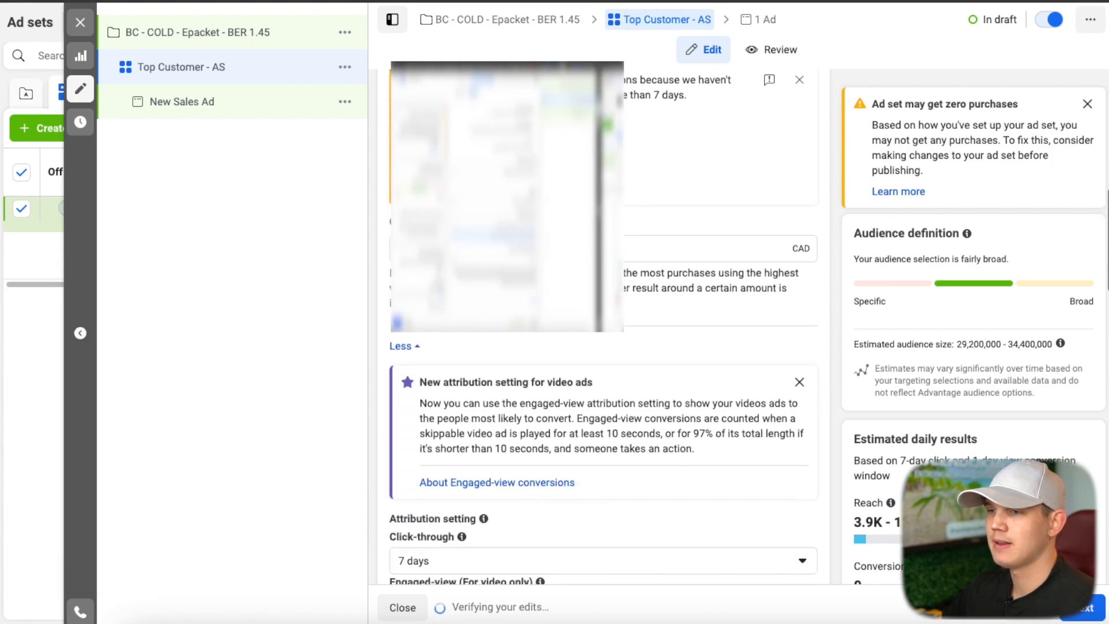
{"action": "scroll", "coordinate": [573, 293], "scroll_direction": "down", "scroll_amount": 3}
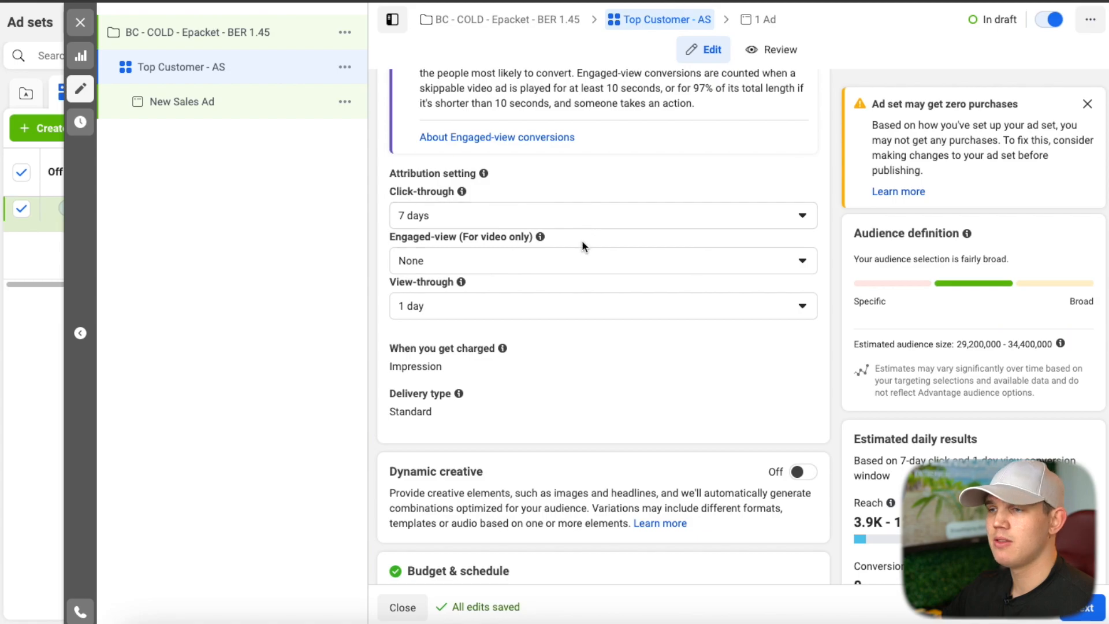
{"action": "left_click", "coordinate": [553, 262]}
{"action": "left_click", "coordinate": [457, 322]}
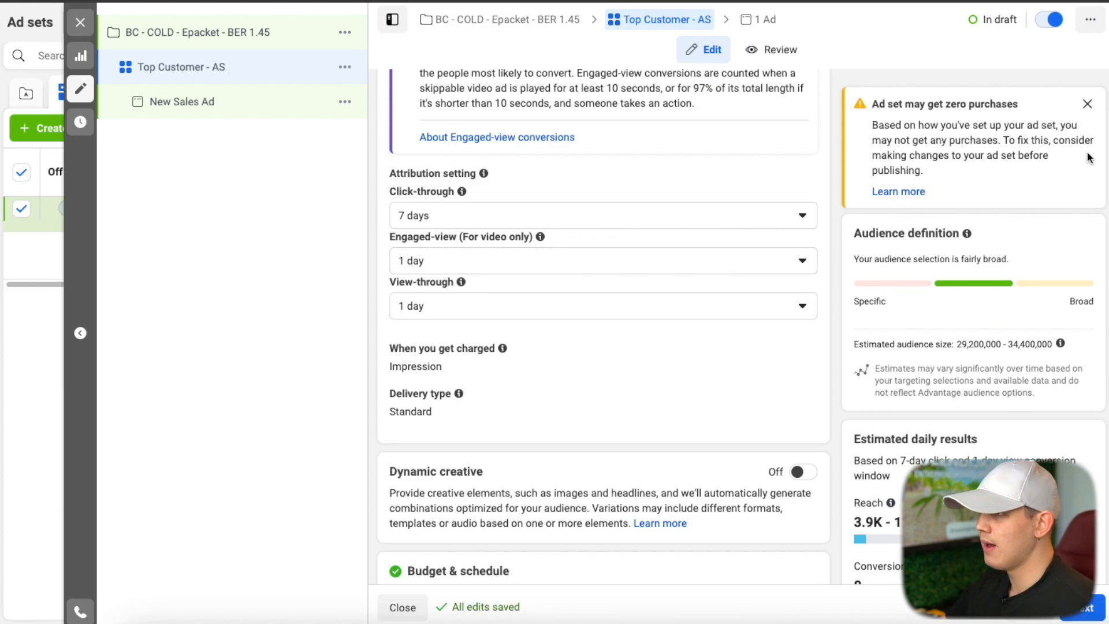
{"action": "left_click", "coordinate": [1087, 103]}
- Set the ad set's daily budget to $50.00 CAD
{"action": "scroll", "coordinate": [608, 232], "scroll_direction": "down", "scroll_amount": 6}
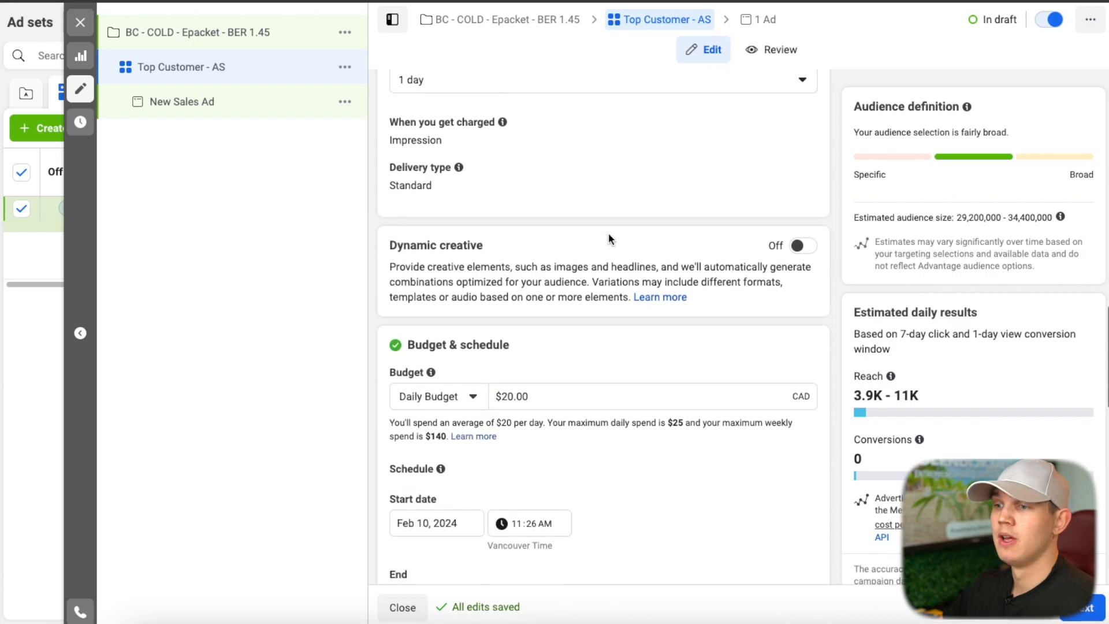
{"action": "double_click", "coordinate": [510, 276]}
{"action": "type", "text": "2"}
{"action": "key", "text": "BackSpace"}
{"action": "key", "text": "BackSpace"}
{"action": "type", "text": "50"}
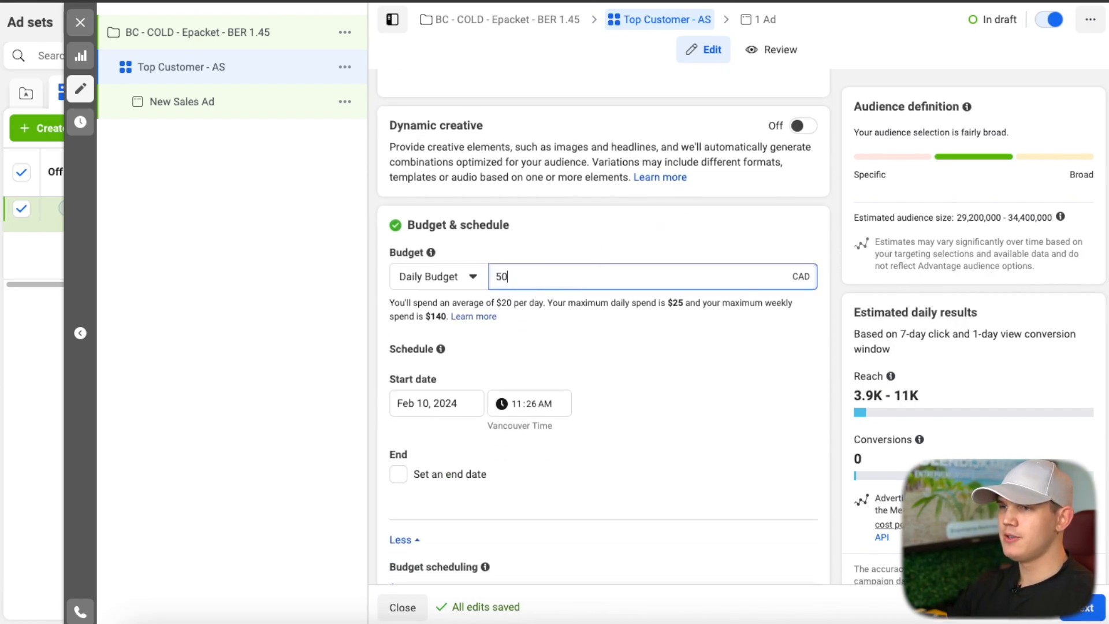
{"action": "left_click", "coordinate": [593, 219]}
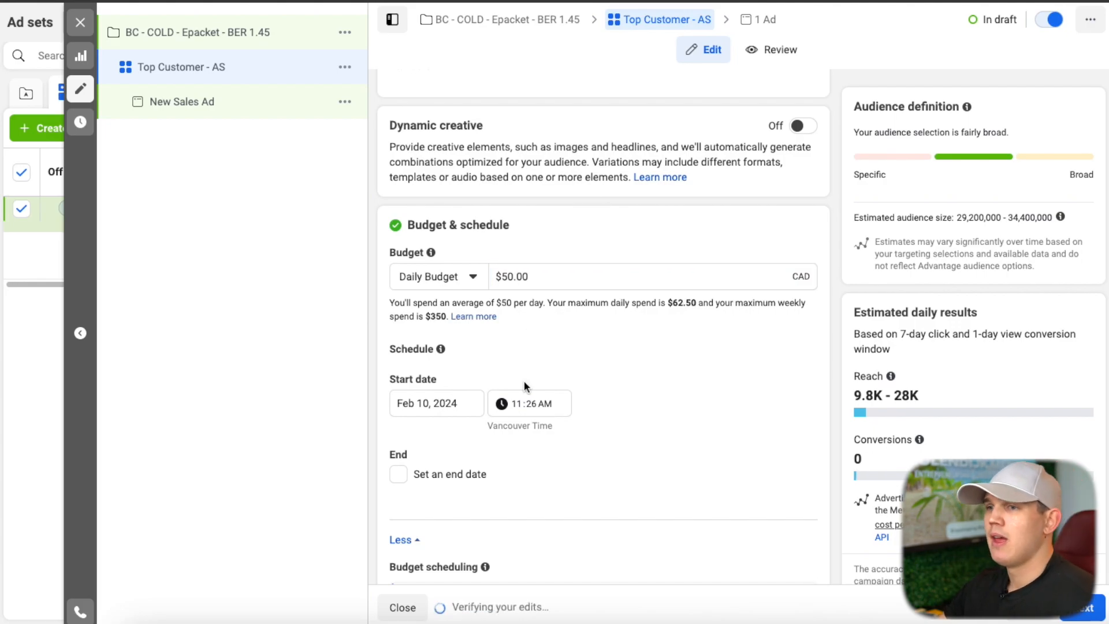
- Schedule the ad set to start on Feb 11, 2024 at 12:00 AM
{"action": "left_click", "coordinate": [436, 370]}
{"action": "left_click", "coordinate": [410, 485]}
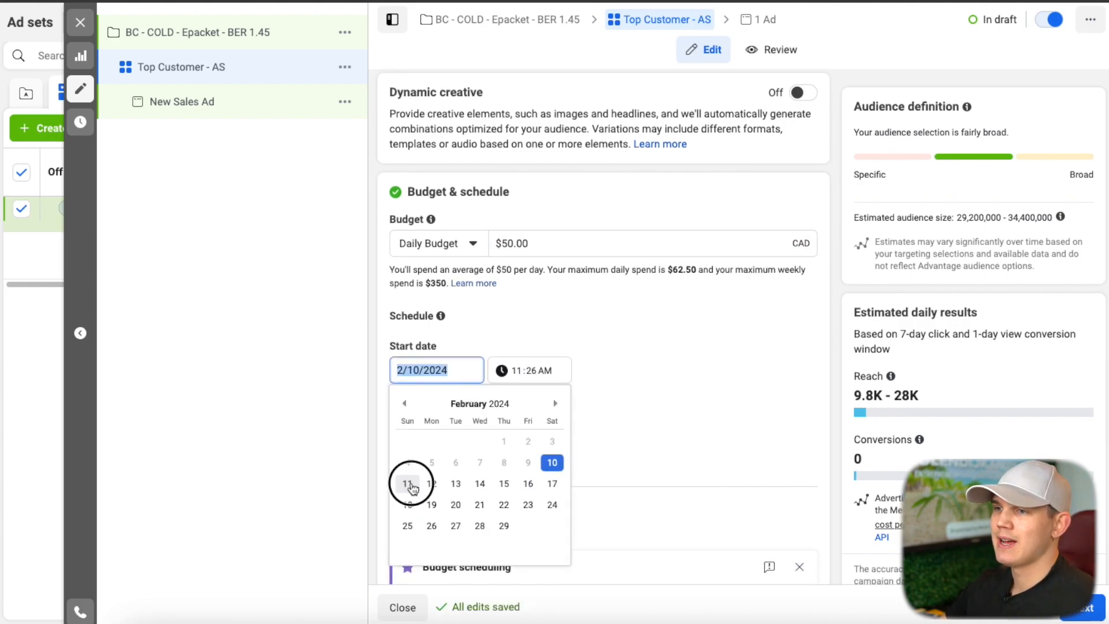
{"action": "left_click", "coordinate": [543, 367]}
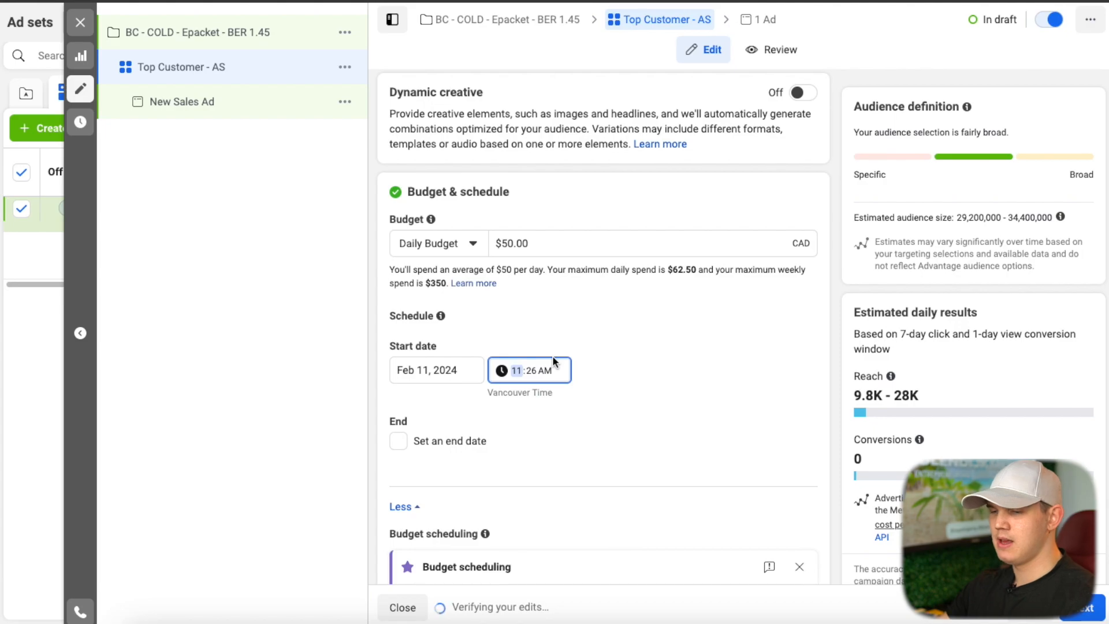
{"action": "left_click", "coordinate": [526, 368]}
{"action": "type", "text": "00"}
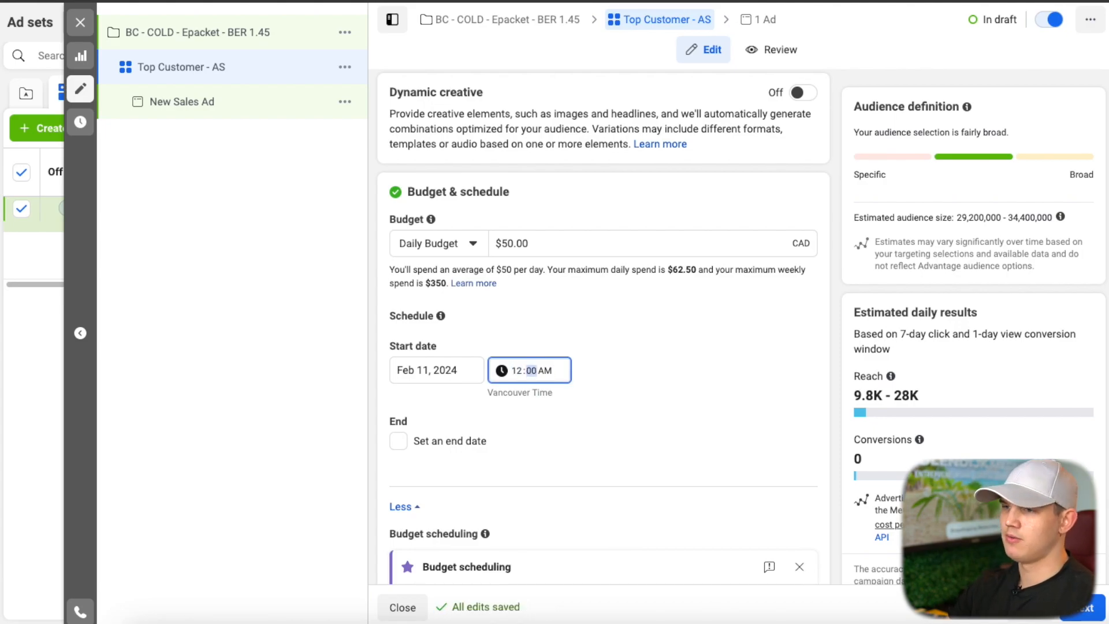
{"action": "left_click", "coordinate": [583, 343]}
- Dismiss the budget scheduling tip and switch the ad set from Advantage+ audience to the original audience options
{"action": "scroll", "coordinate": [591, 347], "scroll_direction": "down", "scroll_amount": 5}
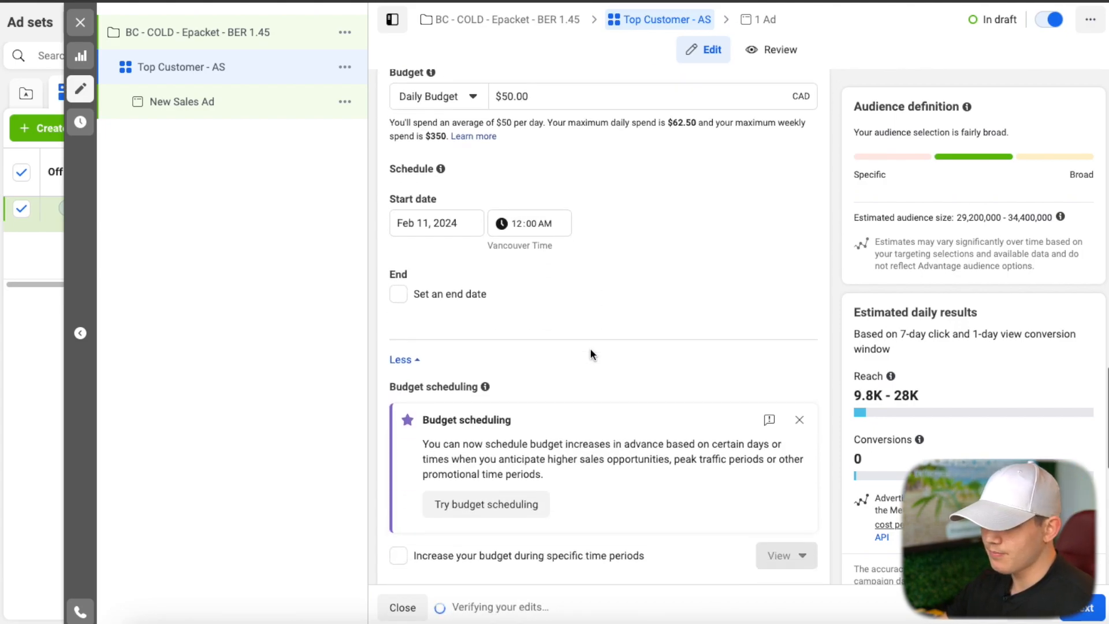
{"action": "scroll", "coordinate": [590, 348], "scroll_direction": "down", "scroll_amount": 1}
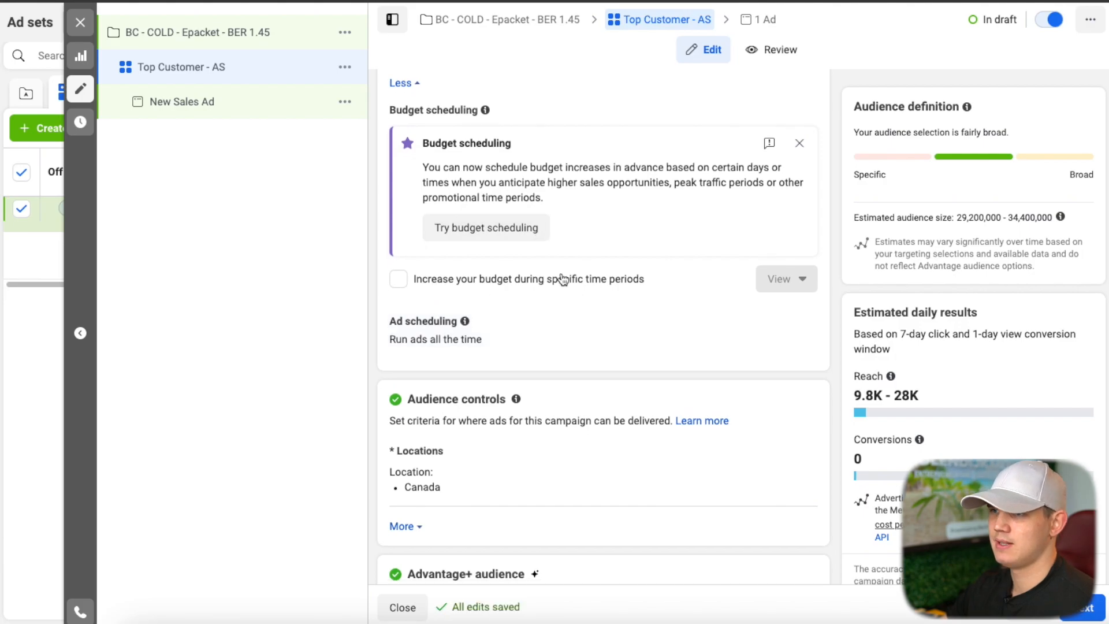
{"action": "left_click", "coordinate": [800, 144]}
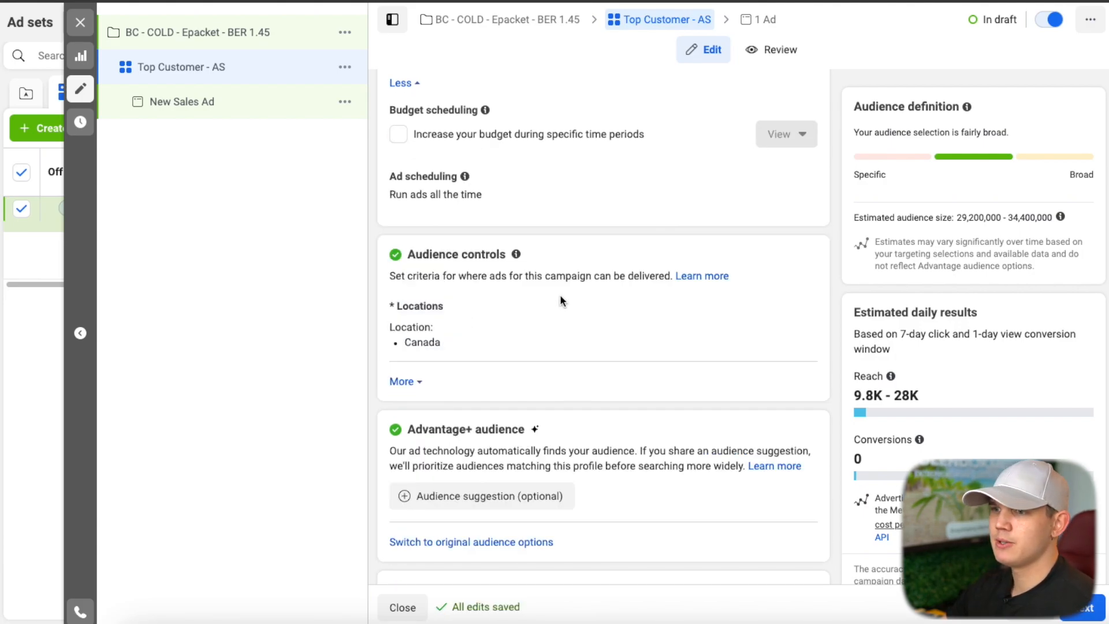
{"action": "scroll", "coordinate": [560, 293], "scroll_direction": "down", "scroll_amount": 1}
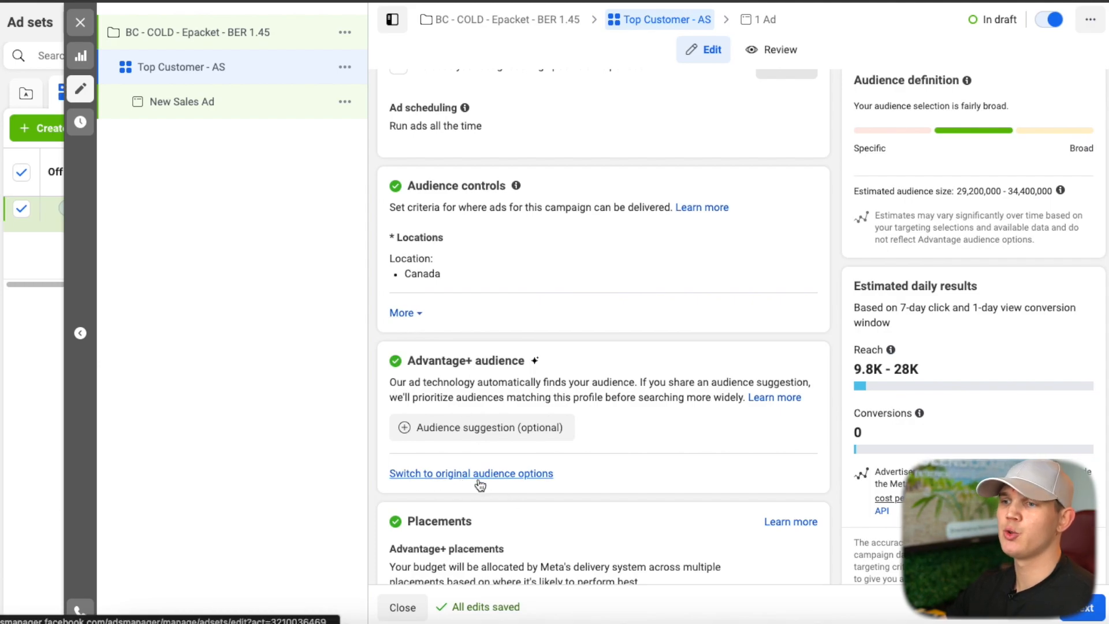
{"action": "left_click", "coordinate": [456, 473]}
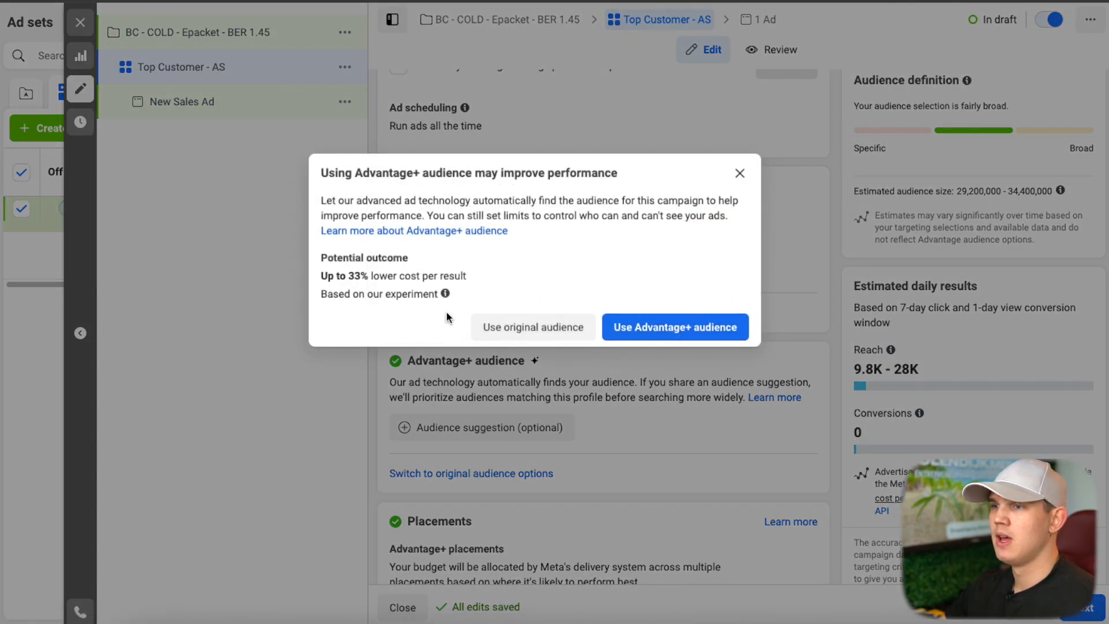
{"action": "left_click", "coordinate": [521, 327]}
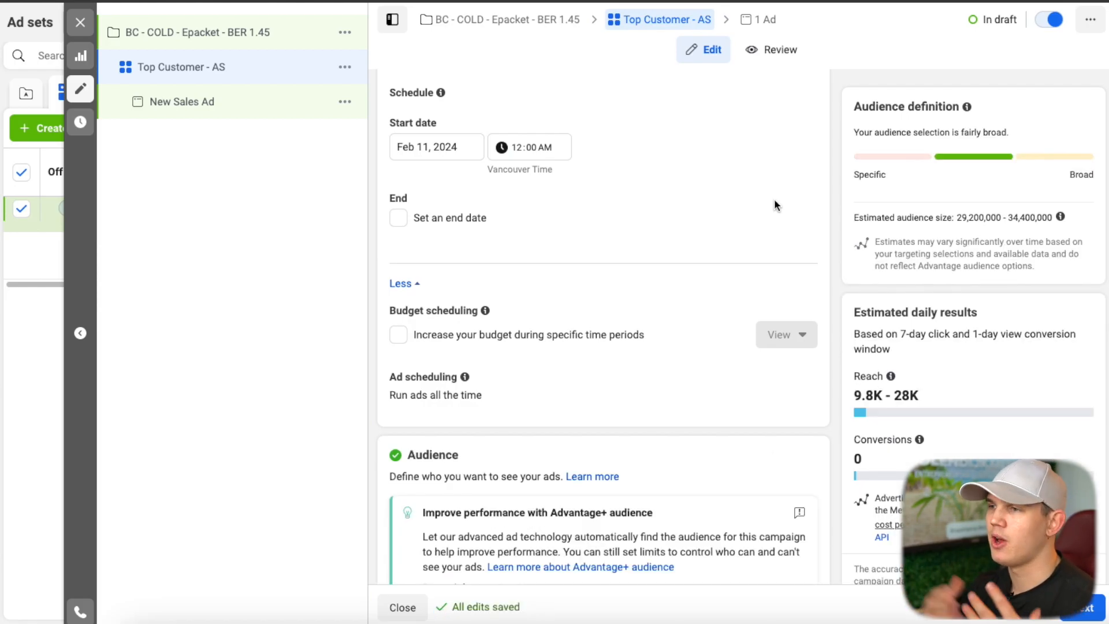
- Replace Canada in the audience locations with the countries from the saved locations
{"action": "scroll", "coordinate": [736, 275], "scroll_direction": "up", "scroll_amount": 3}
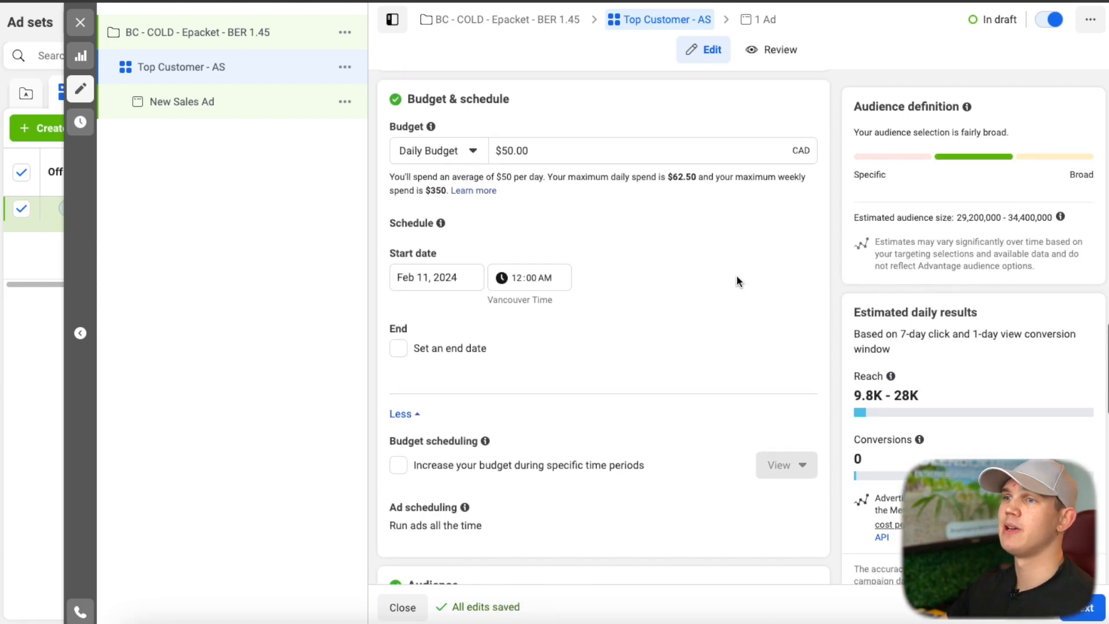
{"action": "scroll", "coordinate": [736, 282], "scroll_direction": "down", "scroll_amount": 5}
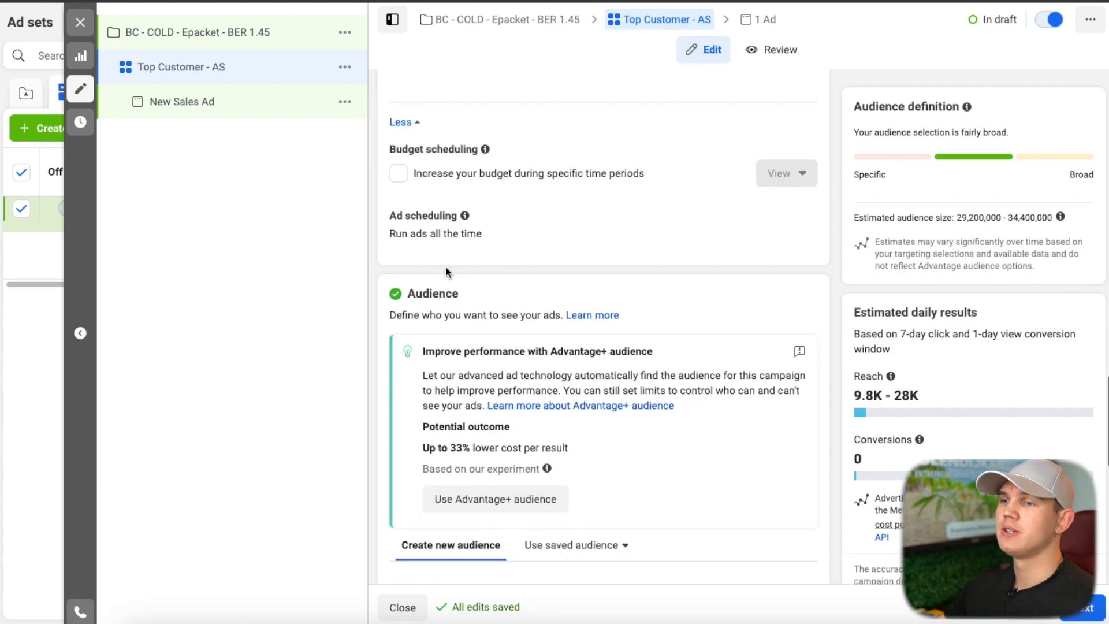
{"action": "scroll", "coordinate": [445, 272], "scroll_direction": "down", "scroll_amount": 6}
{"action": "scroll", "coordinate": [519, 267], "scroll_direction": "down", "scroll_amount": 2}
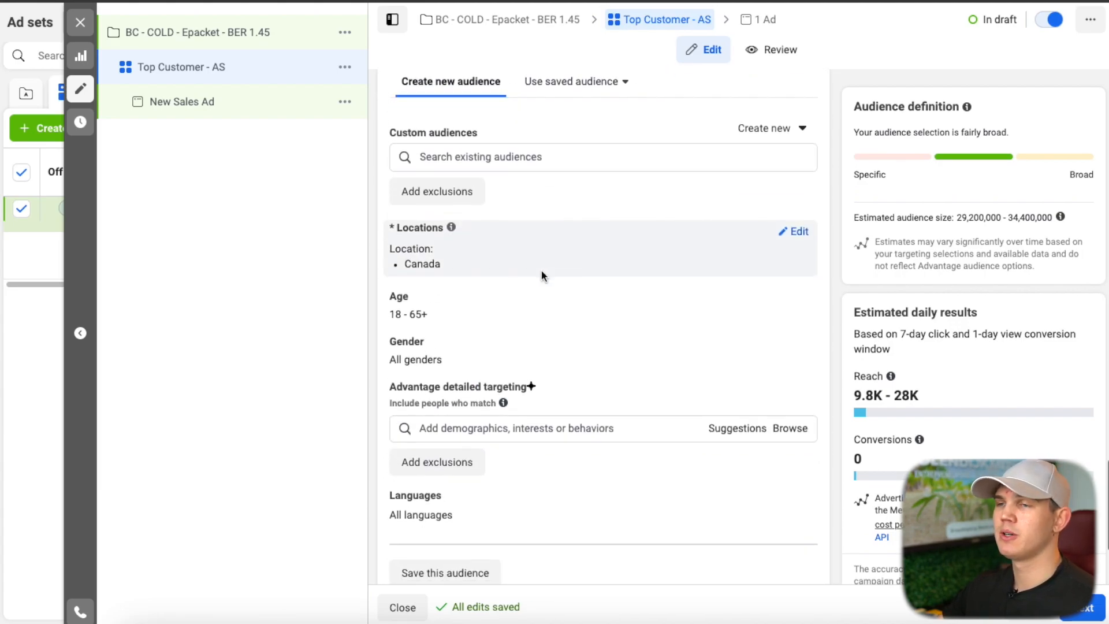
{"action": "left_click", "coordinate": [799, 232]}
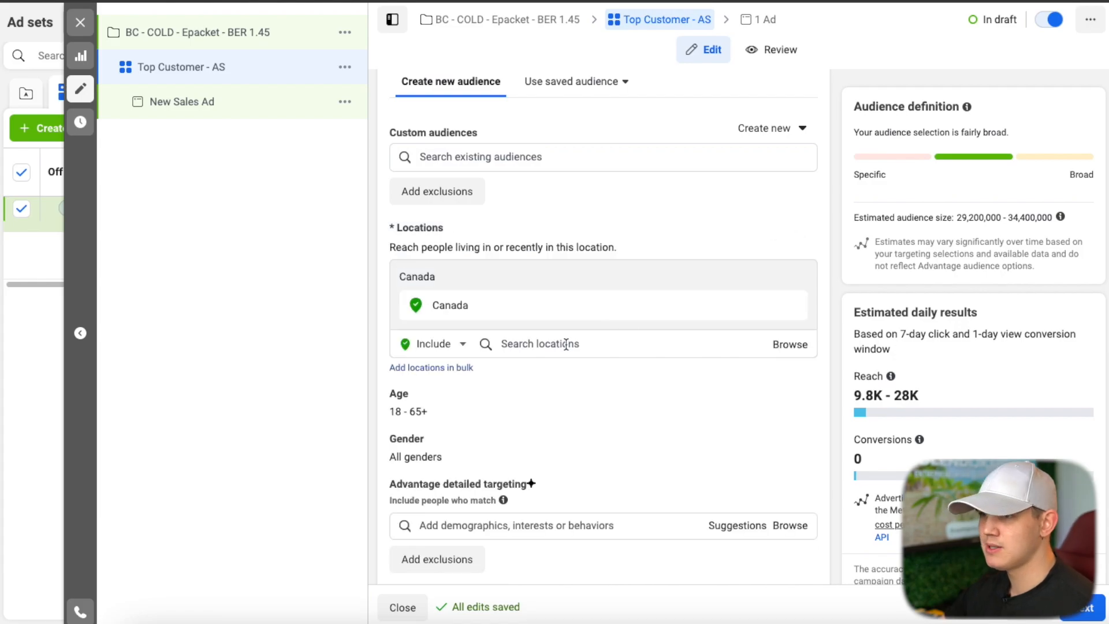
{"action": "left_click", "coordinate": [794, 306]}
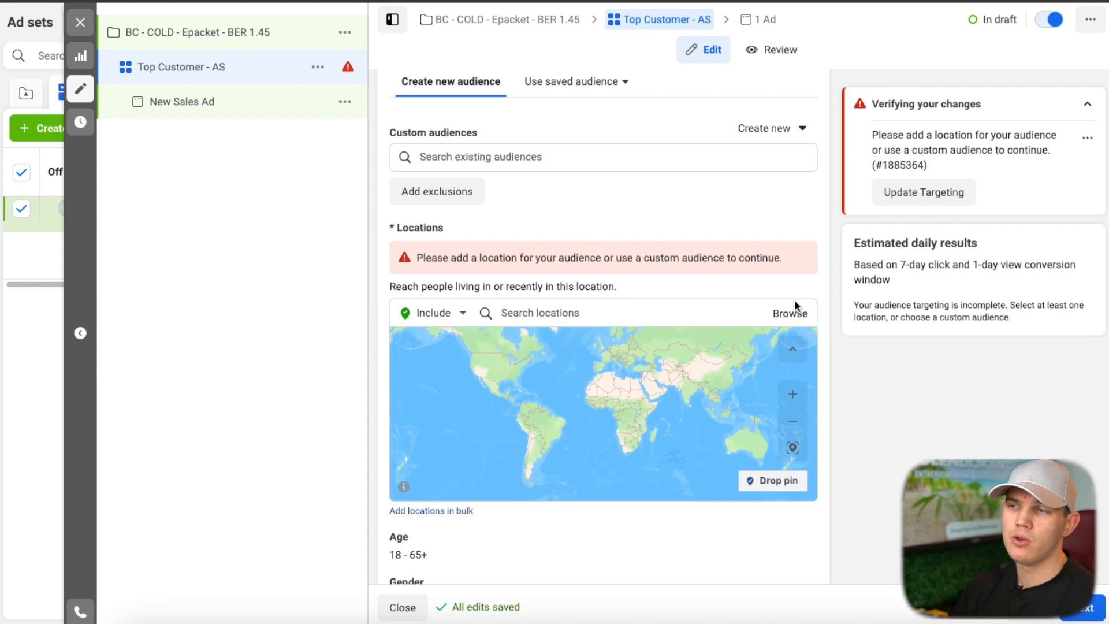
{"action": "left_click", "coordinate": [789, 313]}
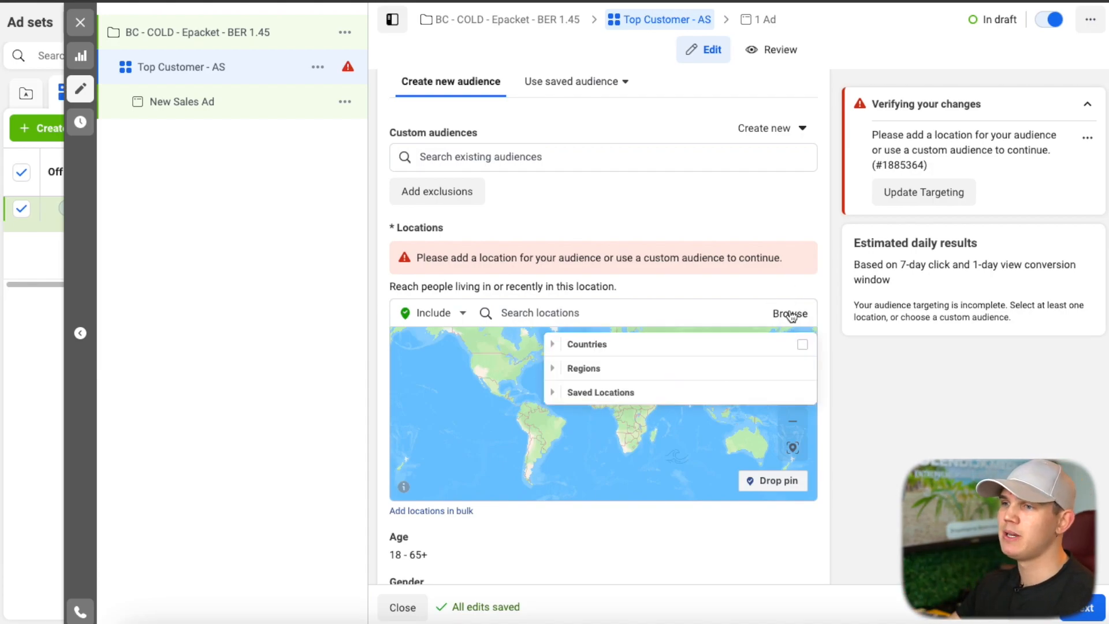
{"action": "left_click", "coordinate": [563, 396]}
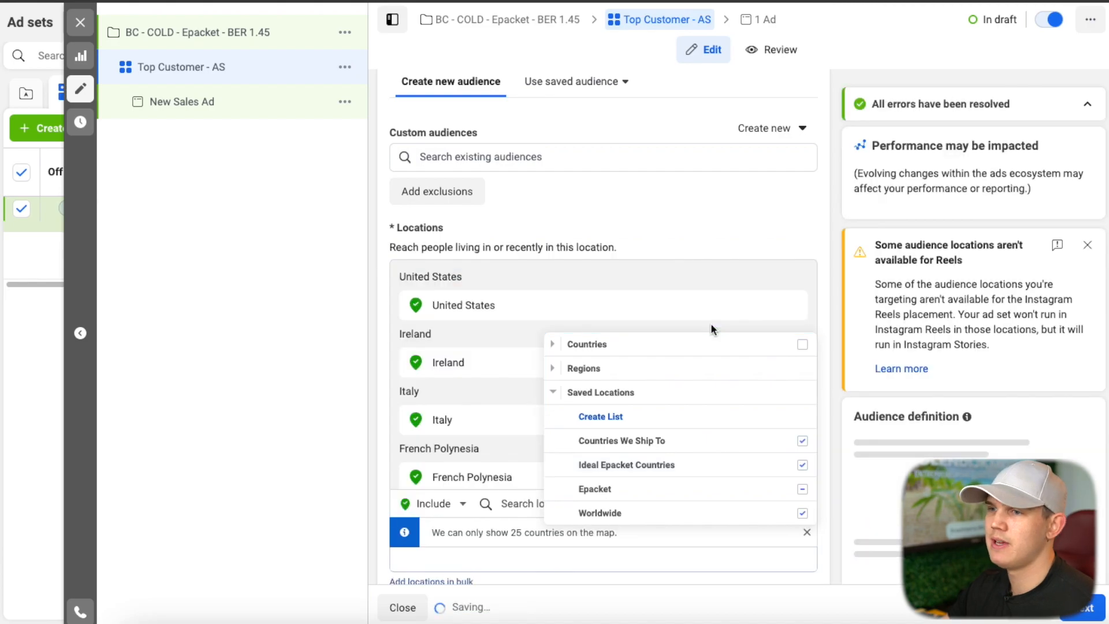
{"action": "left_click", "coordinate": [827, 220]}
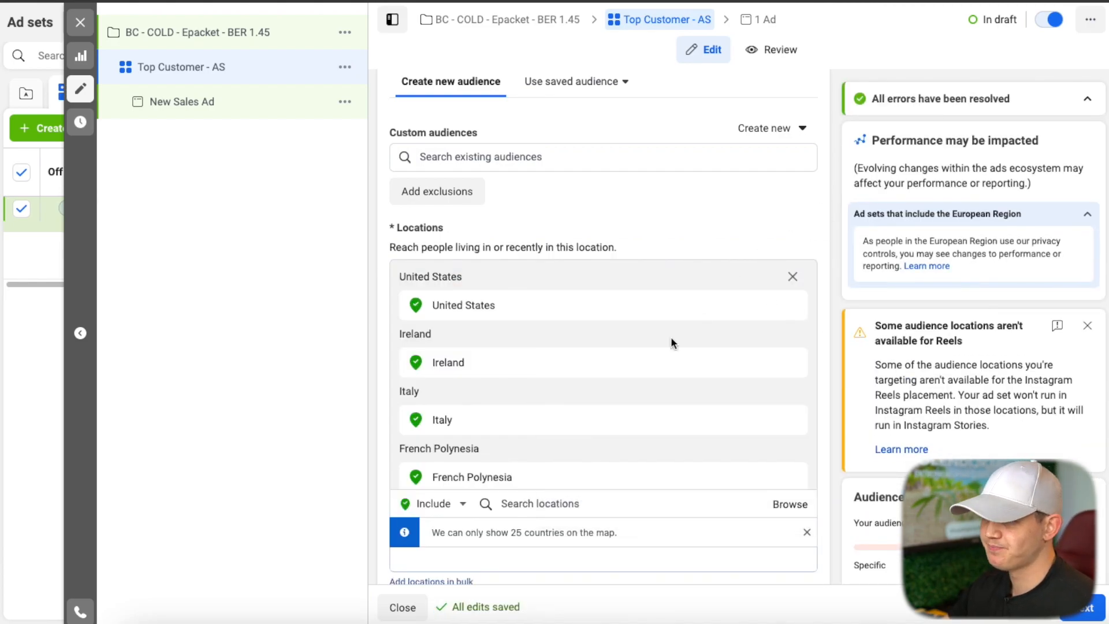
- Remove Estonia, French Polynesia, US Virgin Islands and French Guiana from the targeted locations
{"action": "scroll", "coordinate": [564, 371], "scroll_direction": "down", "scroll_amount": 1}
{"action": "scroll", "coordinate": [570, 370], "scroll_direction": "down", "scroll_amount": 15}
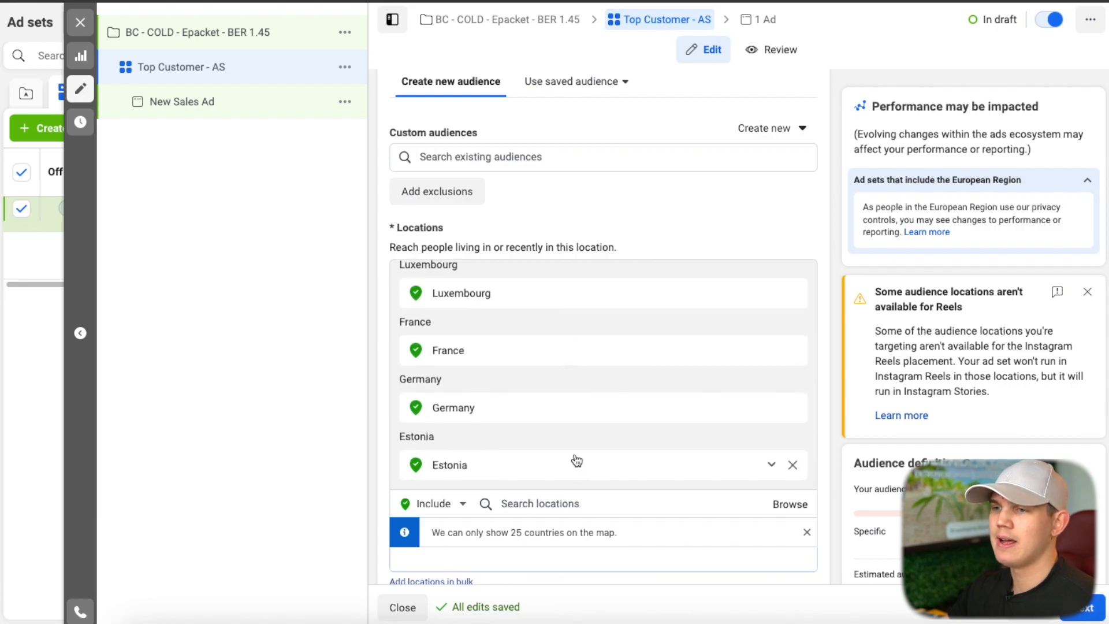
{"action": "left_click", "coordinate": [793, 467]}
{"action": "scroll", "coordinate": [639, 408], "scroll_direction": "up", "scroll_amount": 10}
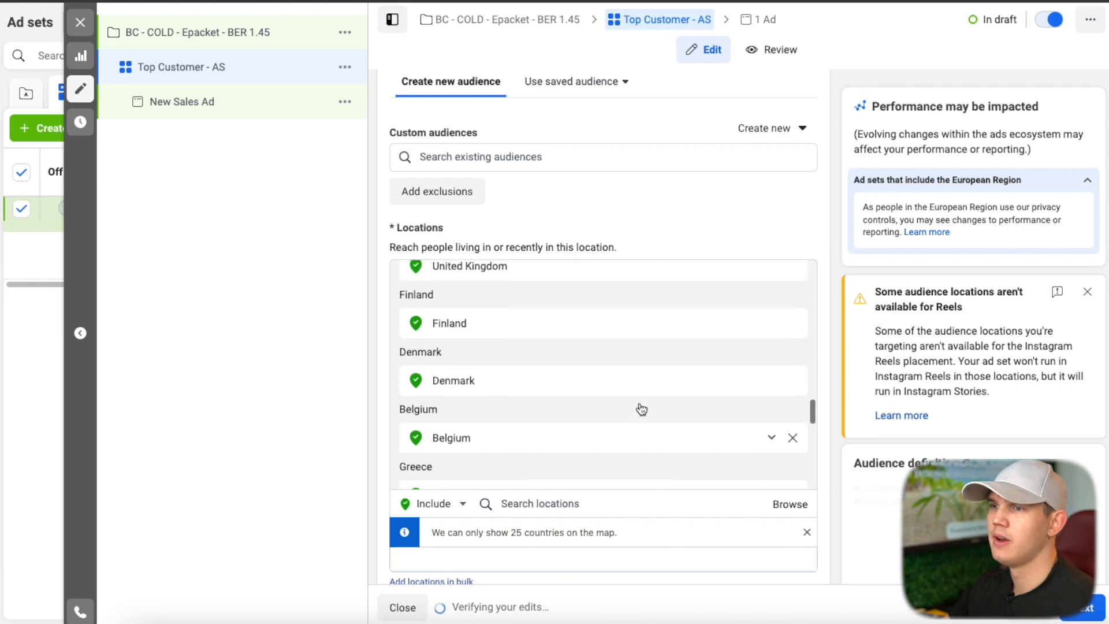
{"action": "scroll", "coordinate": [752, 353], "scroll_direction": "up", "scroll_amount": 8}
{"action": "scroll", "coordinate": [752, 353], "scroll_direction": "down", "scroll_amount": 2}
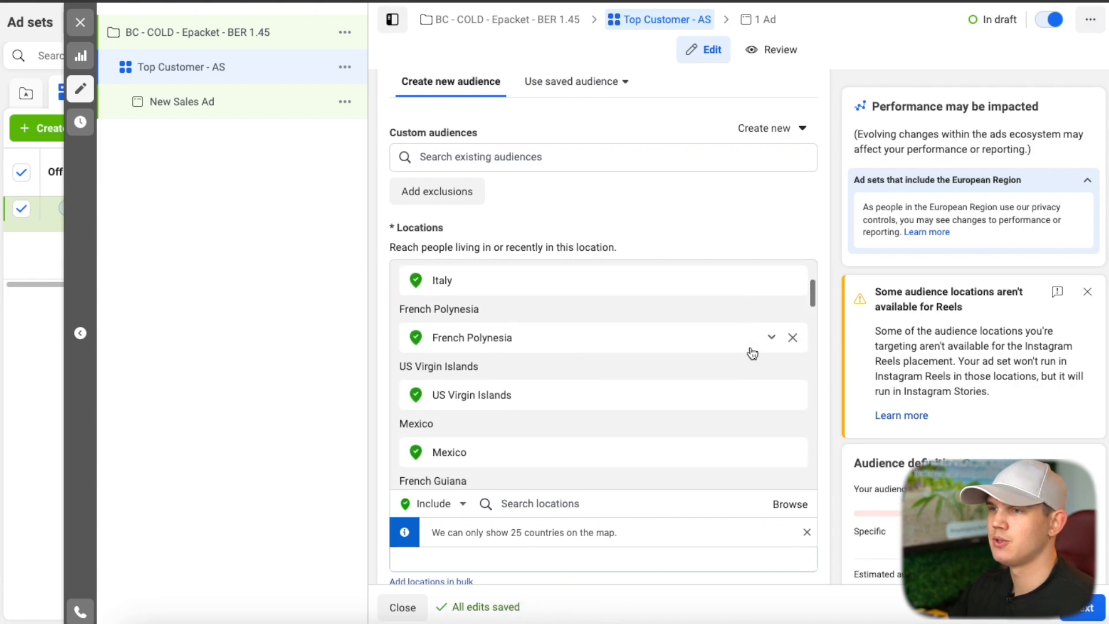
{"action": "left_click", "coordinate": [792, 337]}
{"action": "left_click", "coordinate": [793, 338]}
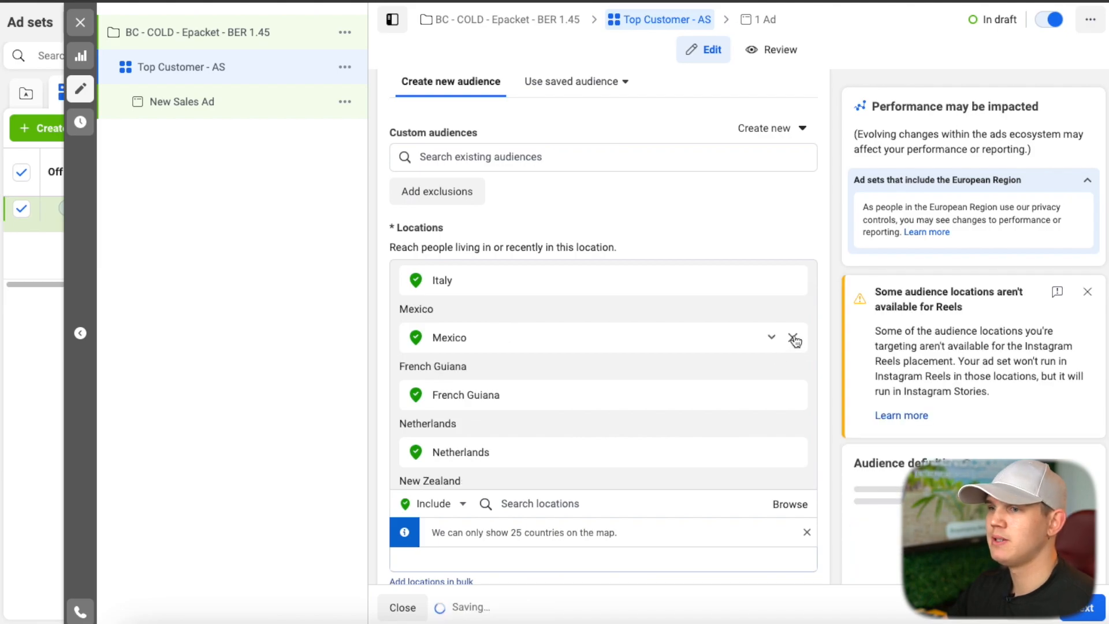
{"action": "left_click", "coordinate": [793, 394]}
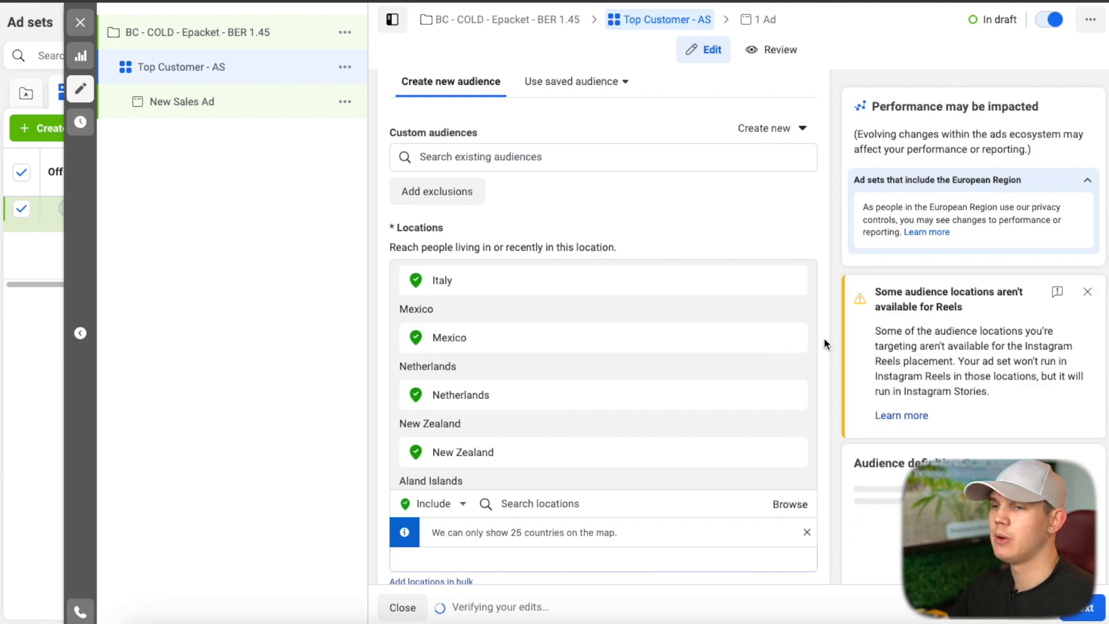
- Set the audience age range to 21 through 45
{"action": "scroll", "coordinate": [824, 338], "scroll_direction": "down", "scroll_amount": 5}
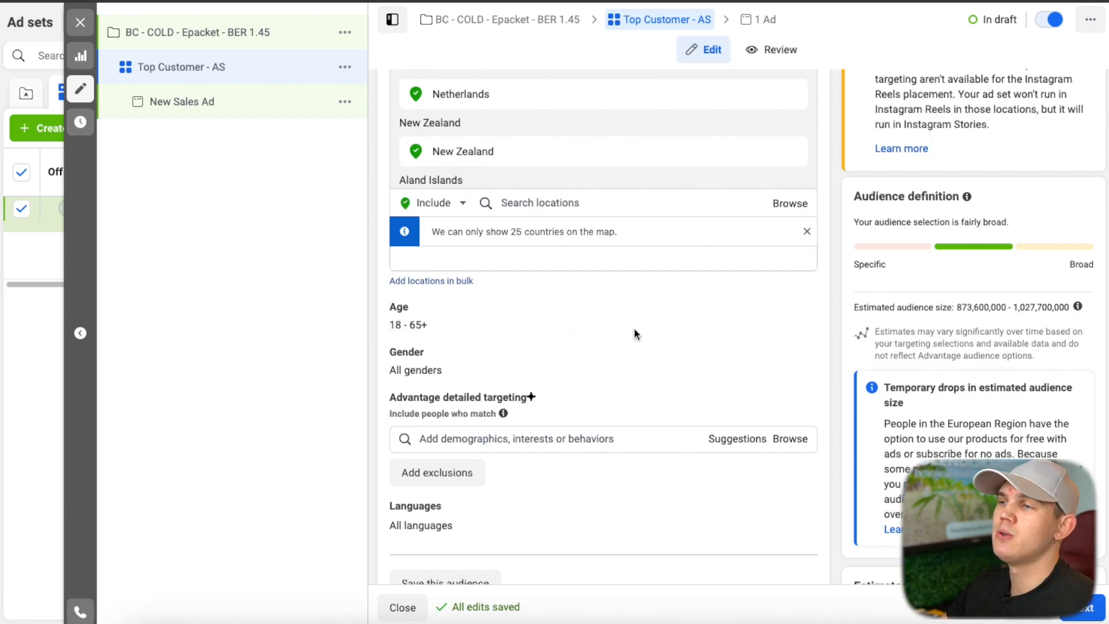
{"action": "scroll", "coordinate": [623, 335], "scroll_direction": "down", "scroll_amount": 1}
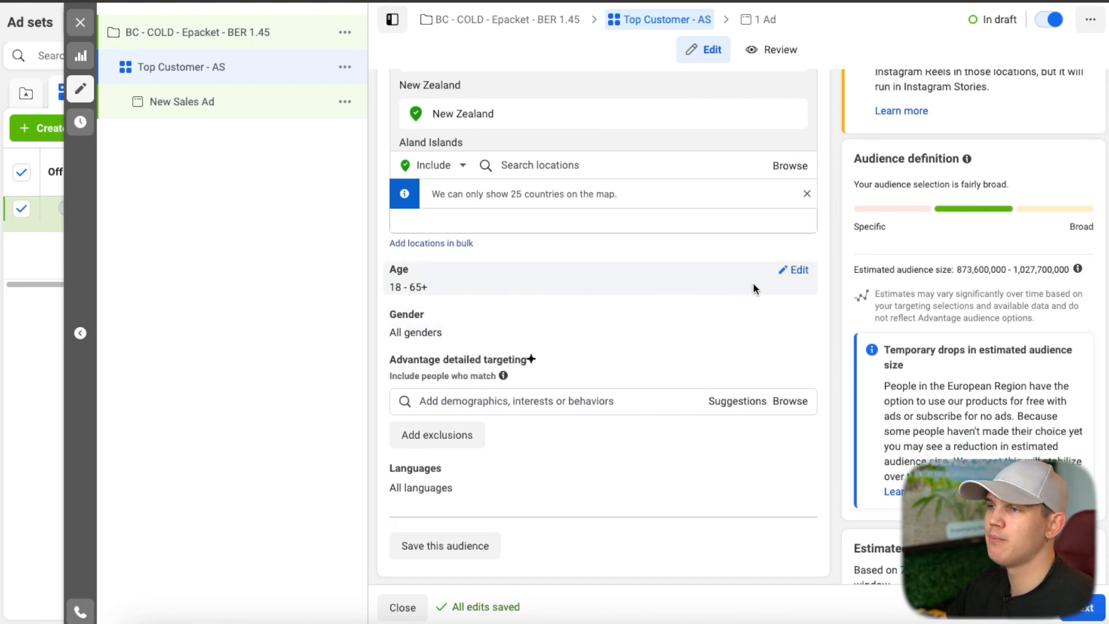
{"action": "left_click", "coordinate": [795, 271]}
{"action": "left_click", "coordinate": [424, 296]}
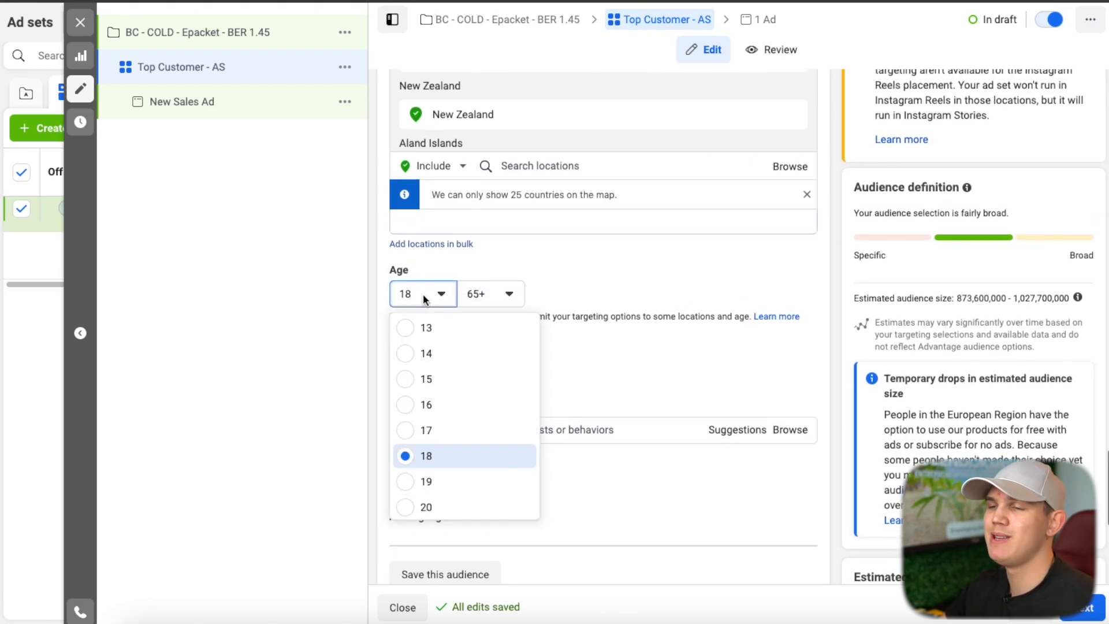
{"action": "scroll", "coordinate": [483, 364], "scroll_direction": "down", "scroll_amount": 4}
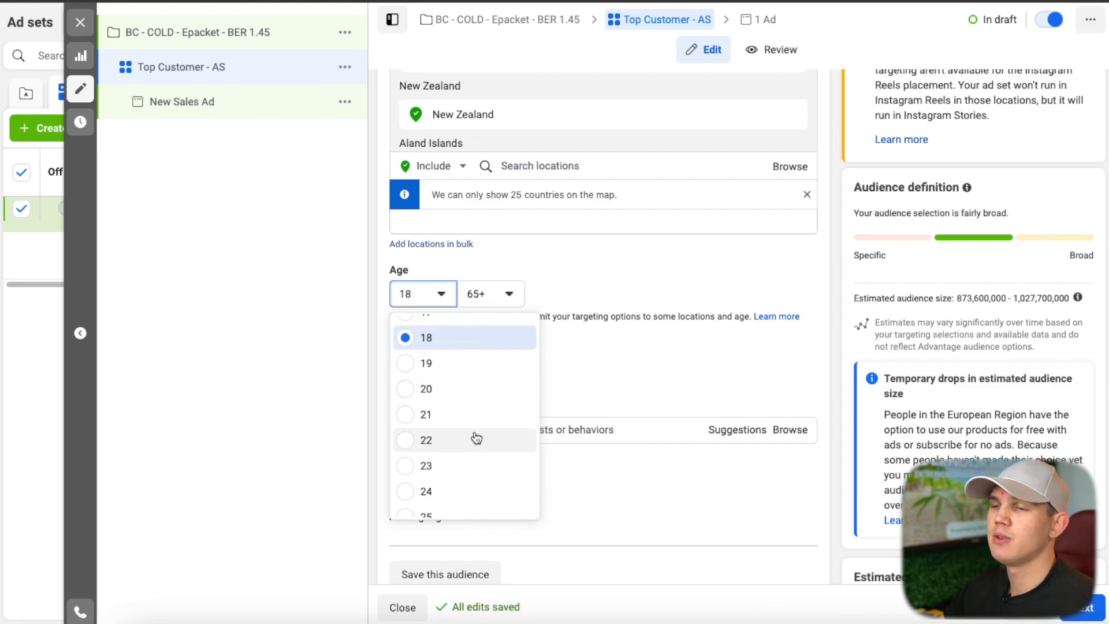
{"action": "left_click", "coordinate": [411, 413]}
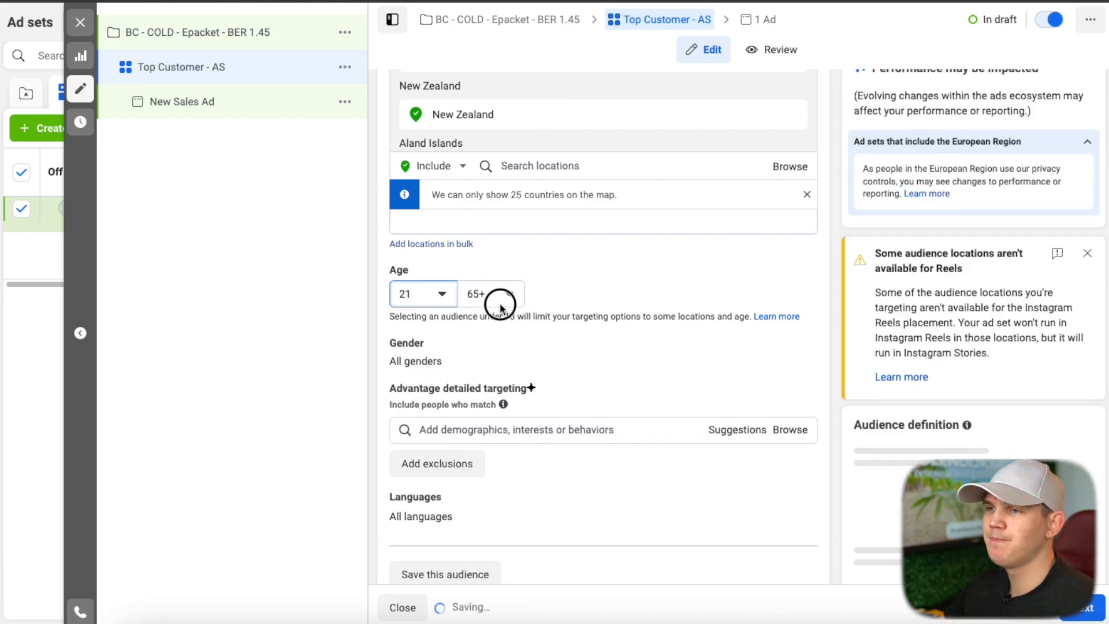
{"action": "left_click", "coordinate": [500, 306]}
{"action": "scroll", "coordinate": [520, 425], "scroll_direction": "up", "scroll_amount": 5}
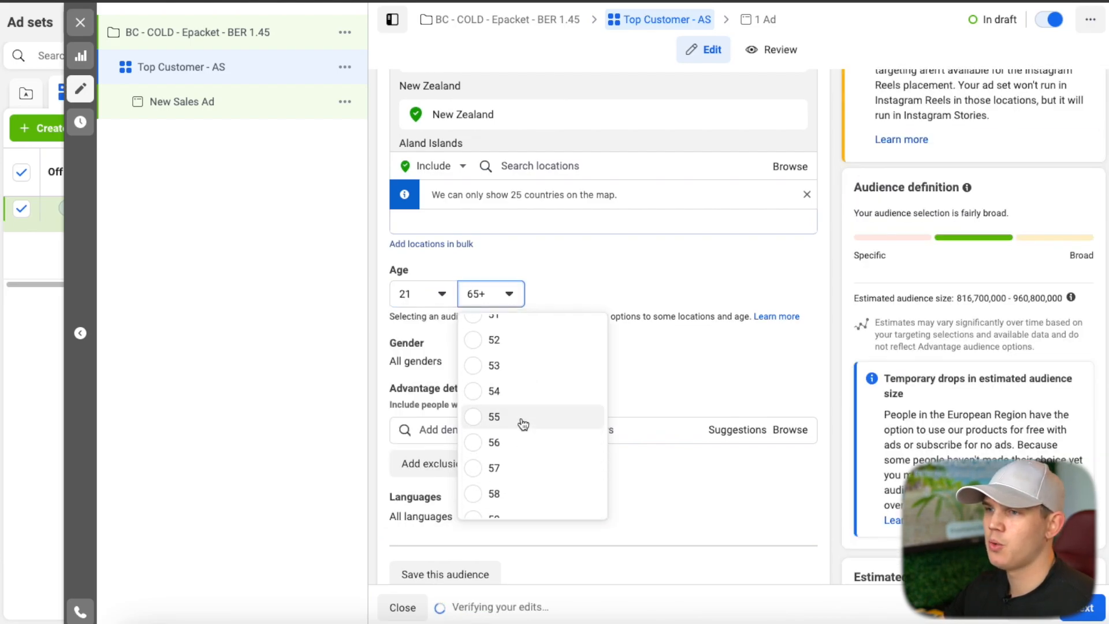
{"action": "scroll", "coordinate": [524, 425], "scroll_direction": "up", "scroll_amount": 3}
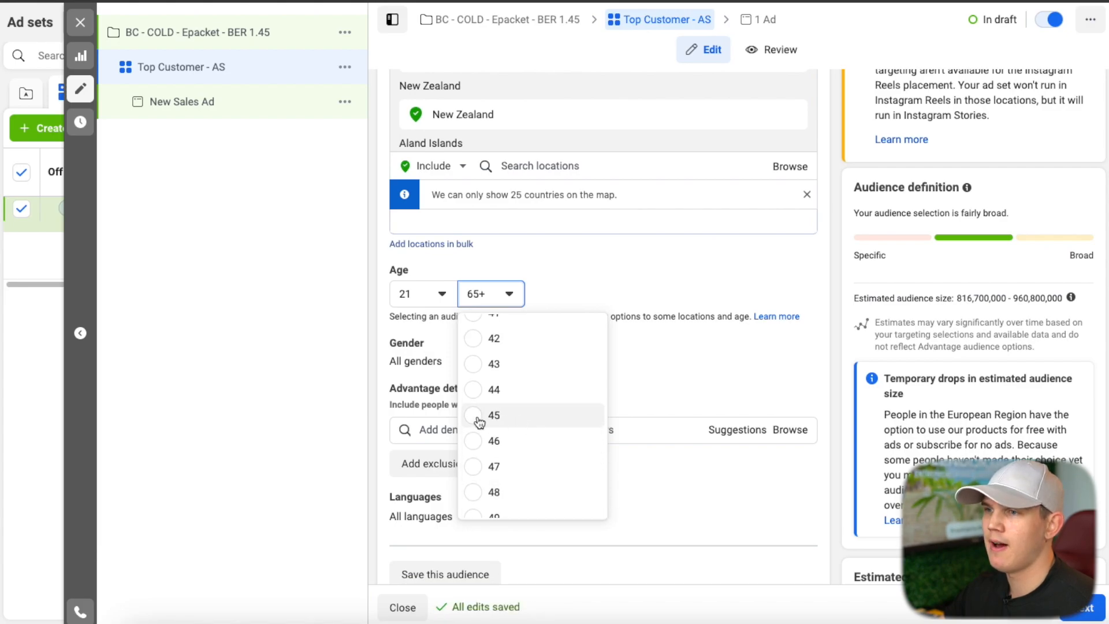
{"action": "key", "text": "Return"}
- Restrict the audience gender to Women
{"action": "scroll", "coordinate": [670, 259], "scroll_direction": "down", "scroll_amount": 1}
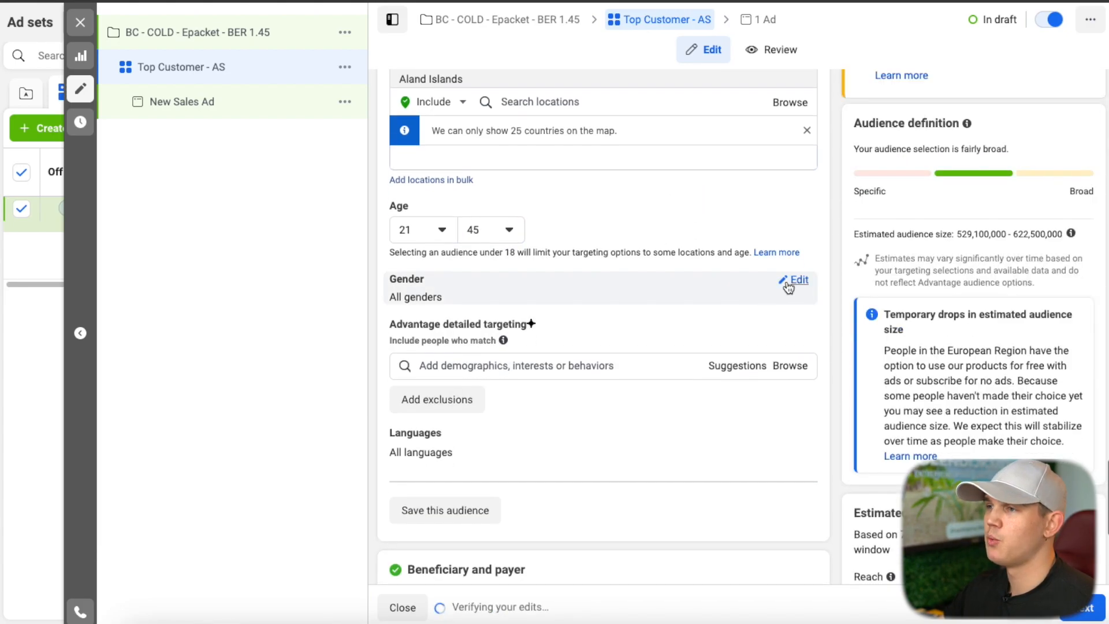
{"action": "left_click", "coordinate": [794, 281]}
{"action": "left_click", "coordinate": [503, 298]}
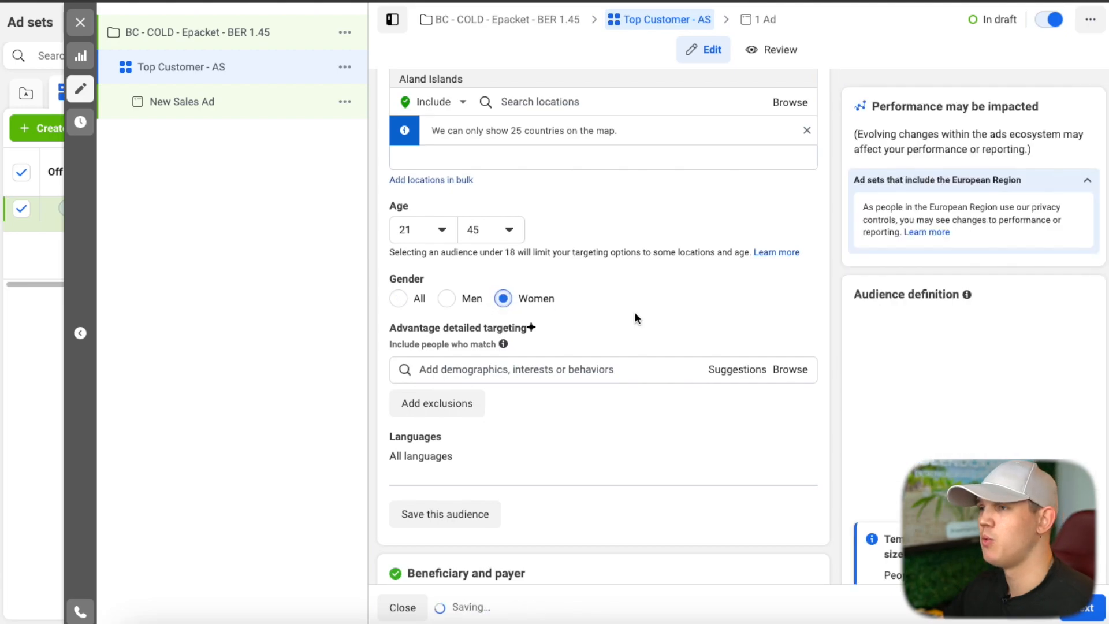
- Target the interests Health And Beauty, Makeup brush, Makeup Tutorials, Personal care and Beauty salons in the detailed targeting
{"action": "scroll", "coordinate": [688, 297], "scroll_direction": "down", "scroll_amount": 1}
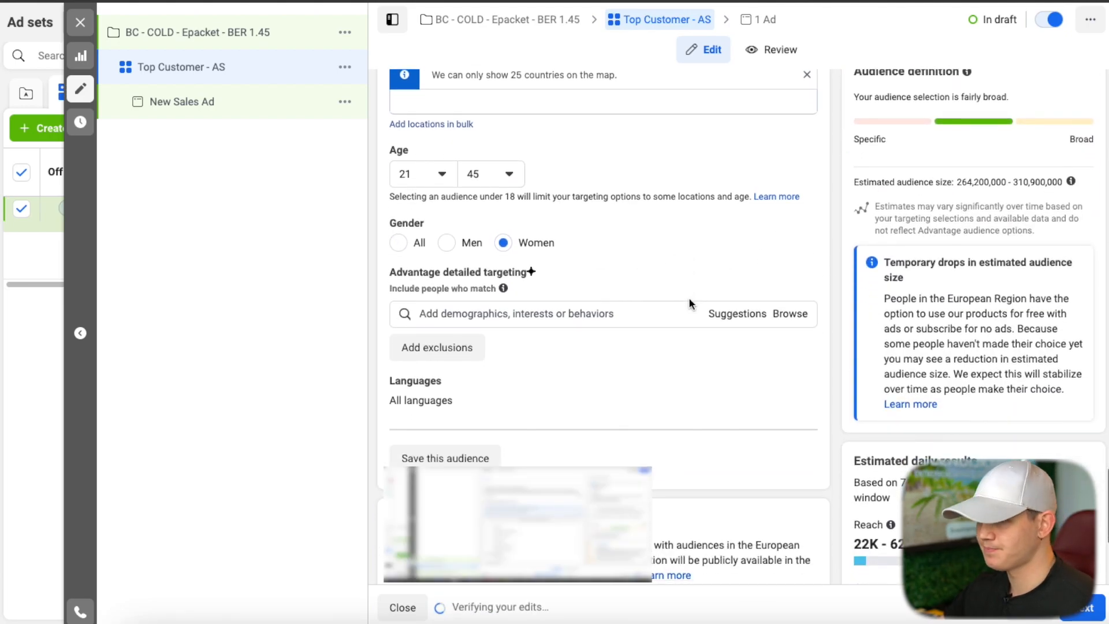
{"action": "scroll", "coordinate": [676, 312], "scroll_direction": "down", "scroll_amount": 1}
{"action": "left_click", "coordinate": [527, 292]}
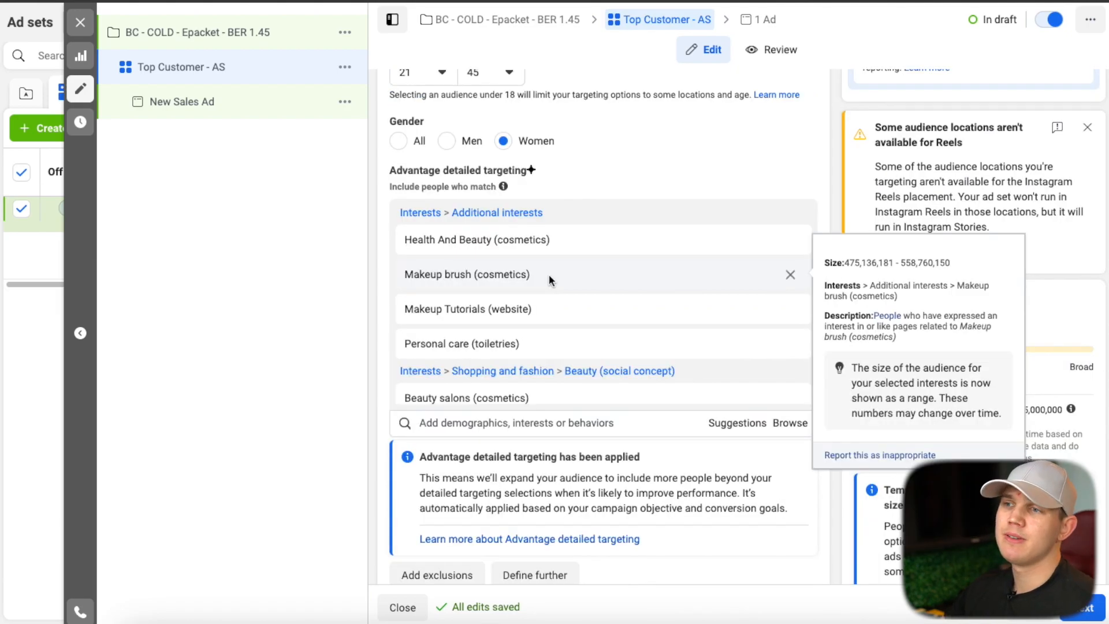
- Limit the audience languages to English (All)
{"action": "scroll", "coordinate": [548, 275], "scroll_direction": "down", "scroll_amount": 1}
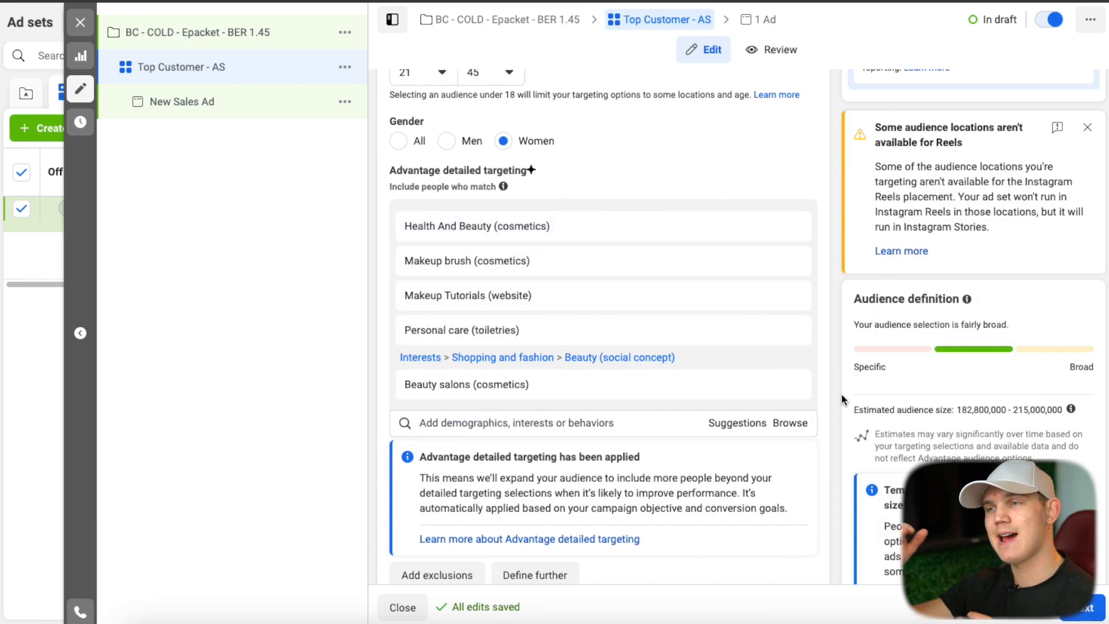
{"action": "scroll", "coordinate": [837, 393], "scroll_direction": "down", "scroll_amount": 5}
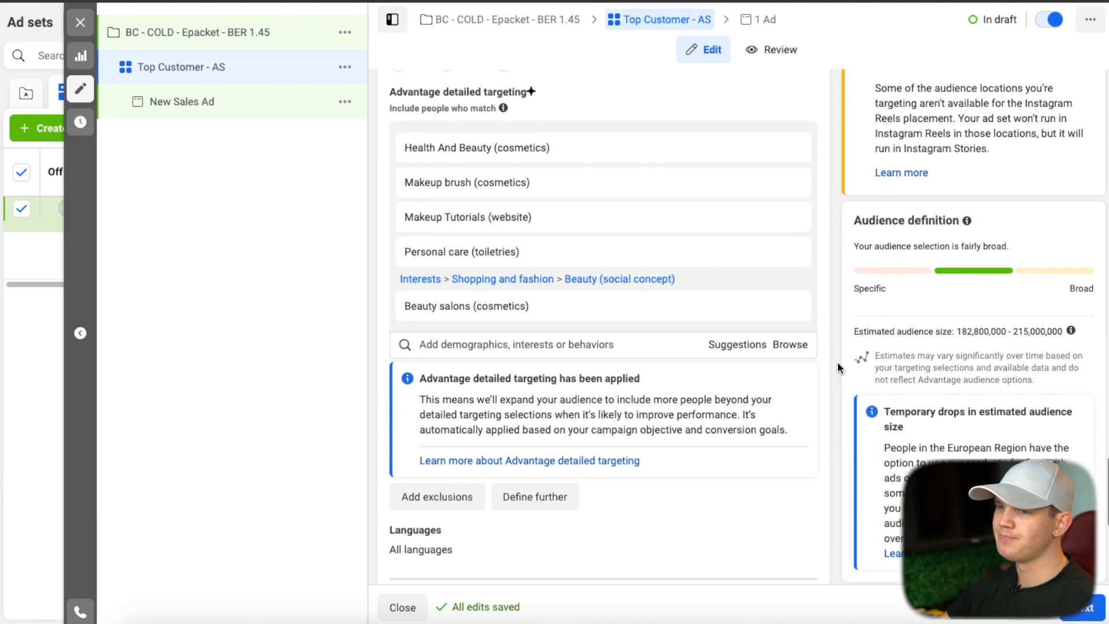
{"action": "scroll", "coordinate": [837, 362], "scroll_direction": "down", "scroll_amount": 1}
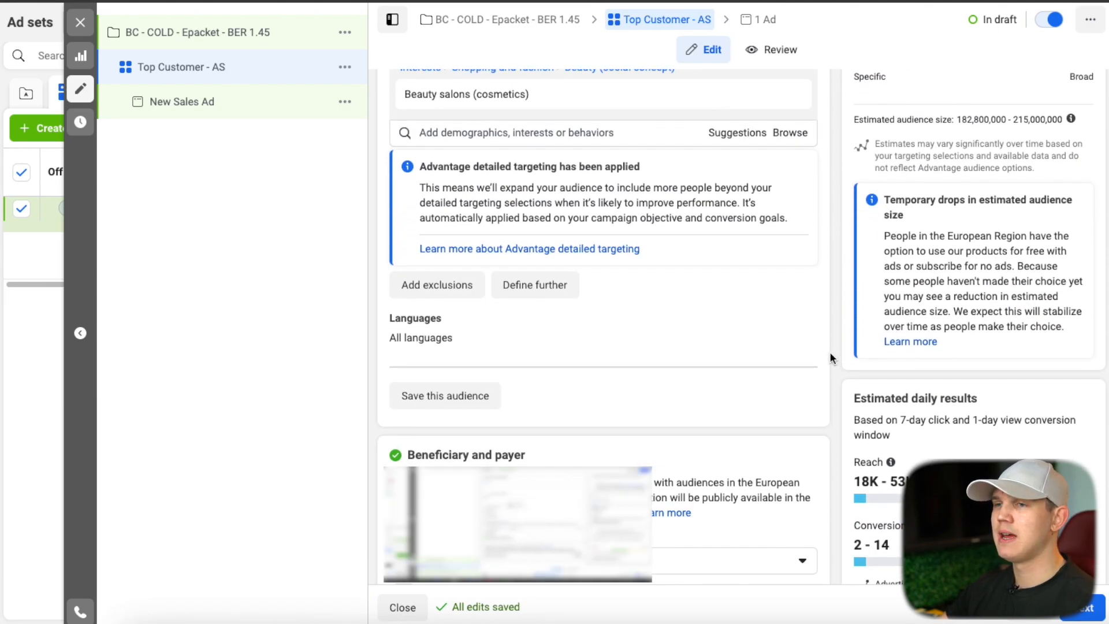
{"action": "scroll", "coordinate": [831, 354], "scroll_direction": "down", "scroll_amount": 1}
{"action": "left_click", "coordinate": [657, 315]}
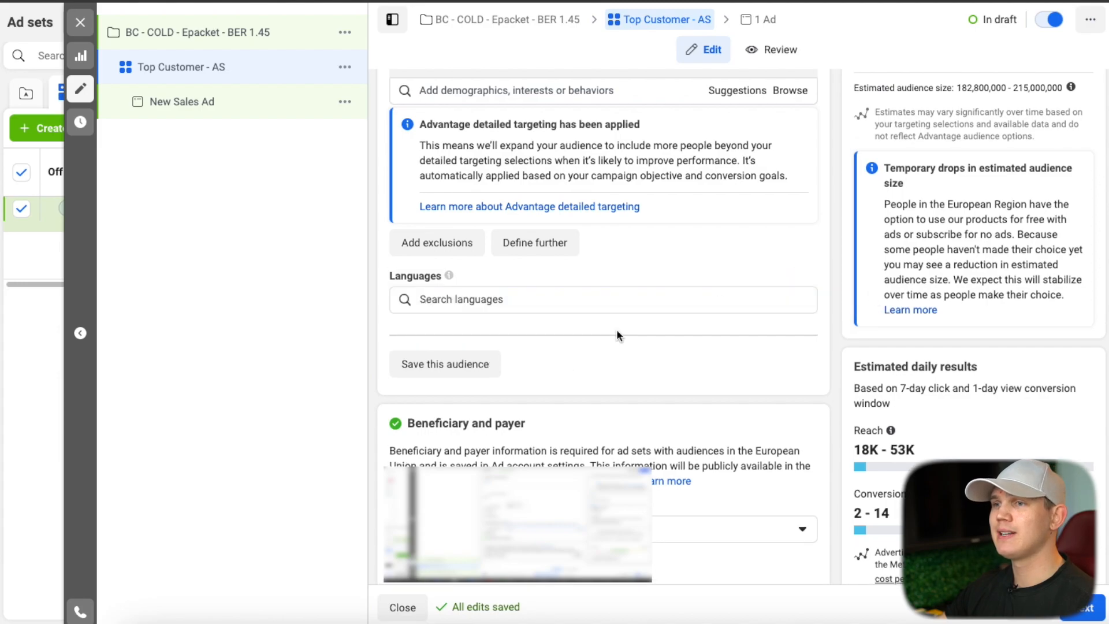
{"action": "left_click", "coordinate": [481, 312]}
{"action": "type", "text": "english"}
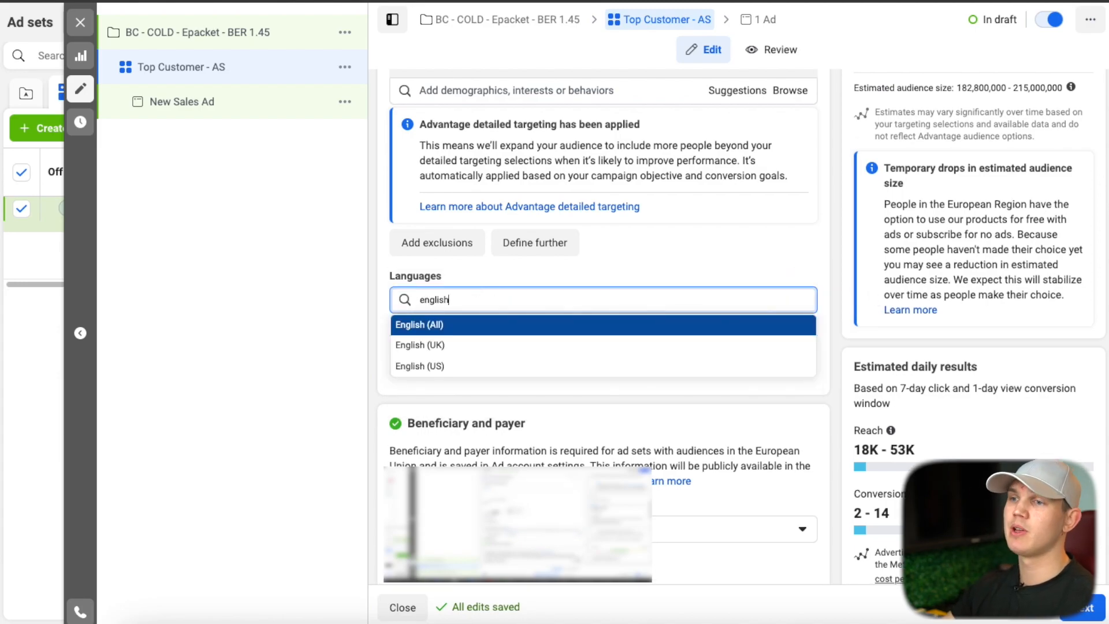
{"action": "left_click", "coordinate": [477, 322]}
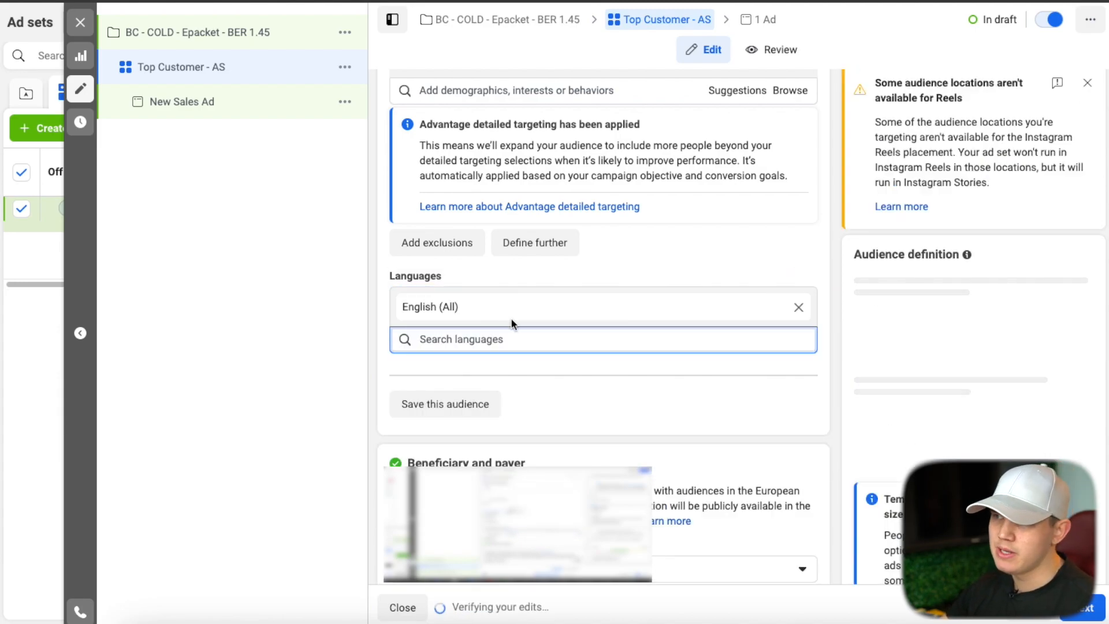
{"action": "left_click", "coordinate": [838, 270]}
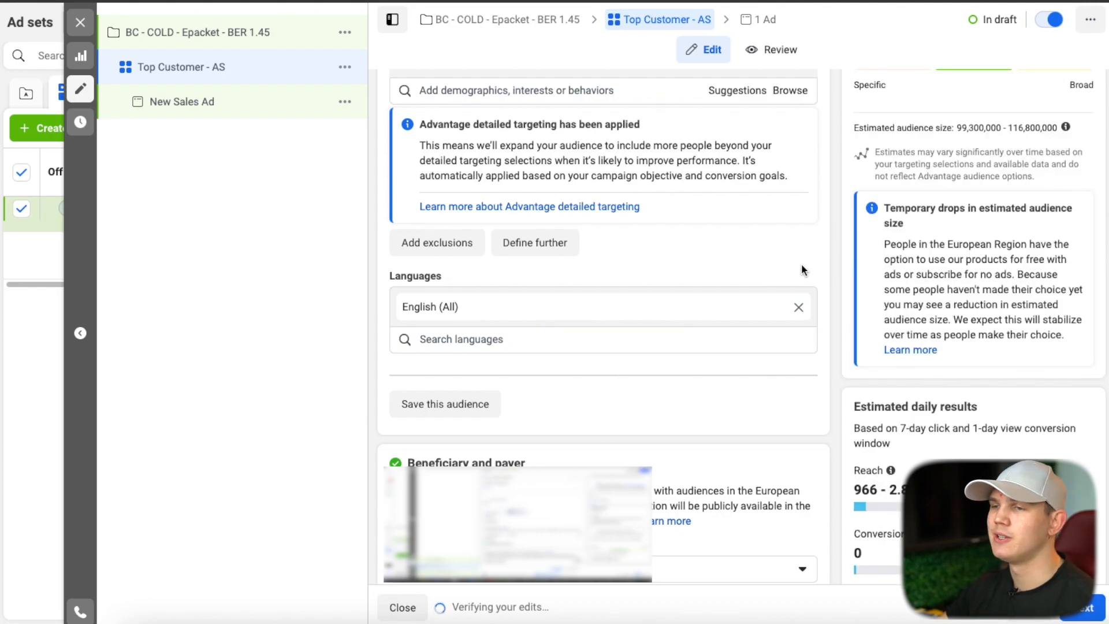
- Dismiss the Reels availability warning and rename the ad set to "Top Customer #1 - AS 99.3m"
{"action": "scroll", "coordinate": [801, 269], "scroll_direction": "down", "scroll_amount": 4}
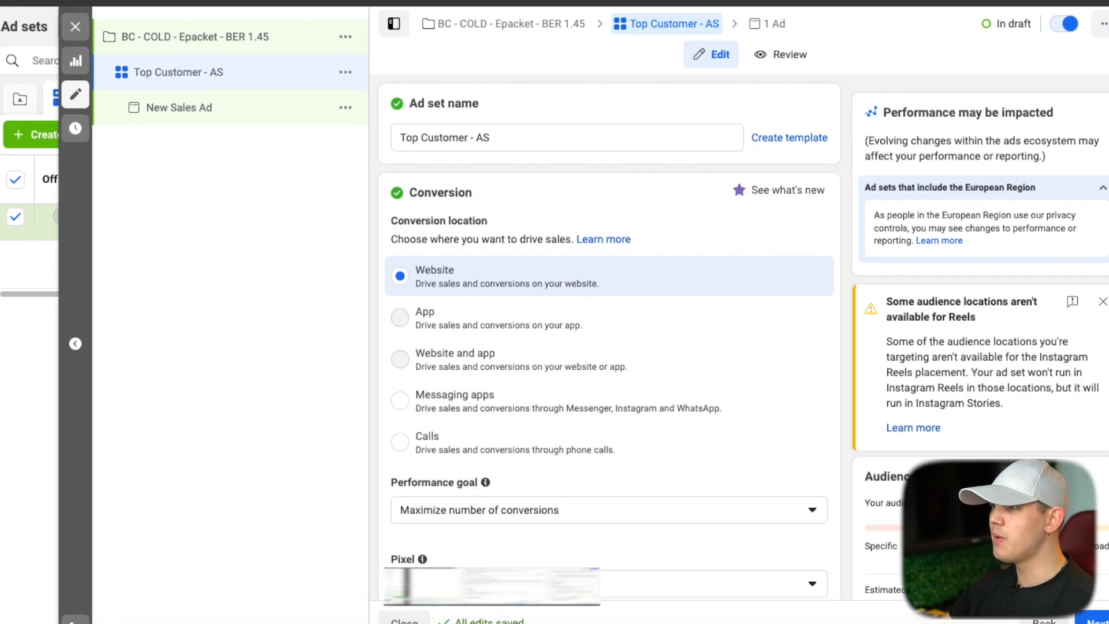
{"action": "left_click", "coordinate": [1102, 301]}
{"action": "left_click", "coordinate": [505, 138]}
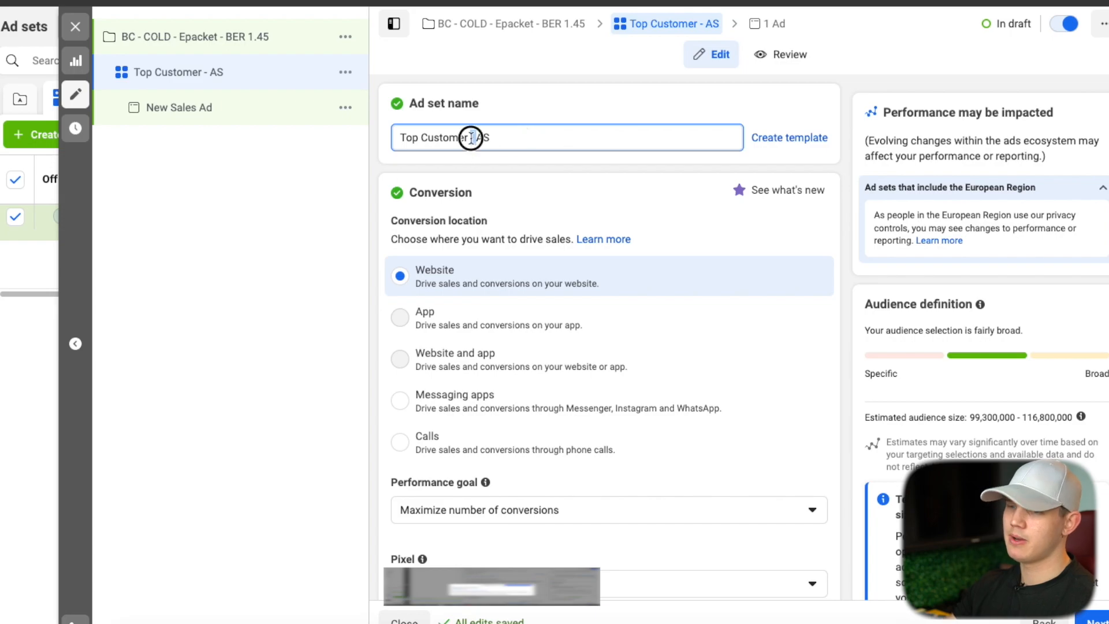
{"action": "left_click", "coordinate": [470, 137]}
{"action": "type", "text": "#1"}
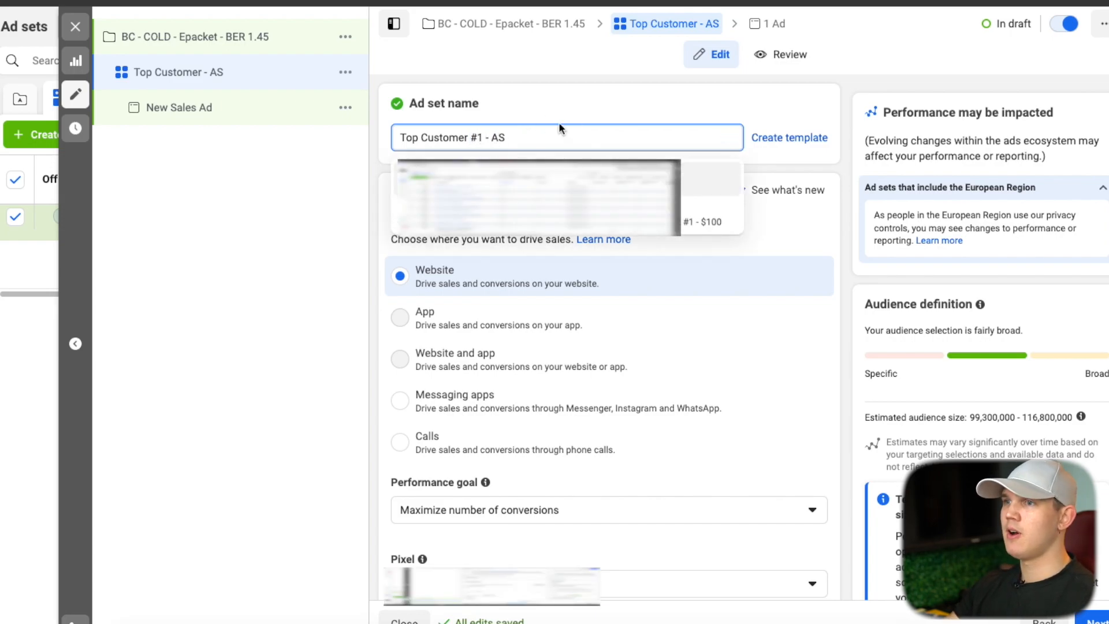
{"action": "left_click", "coordinate": [561, 125]}
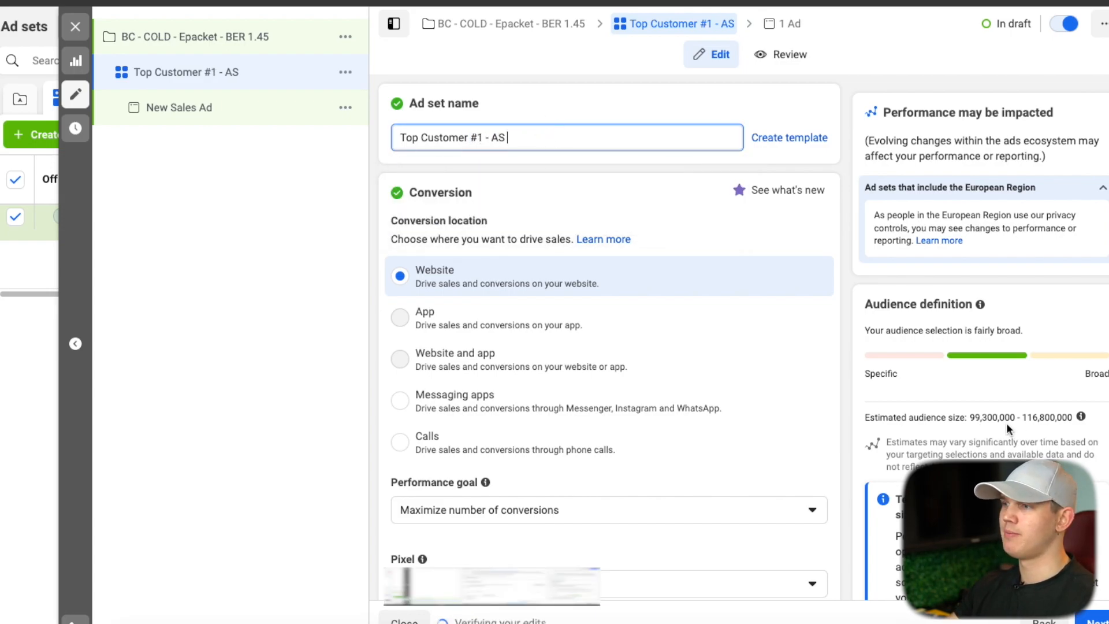
{"action": "type", "text": "99.3m"}
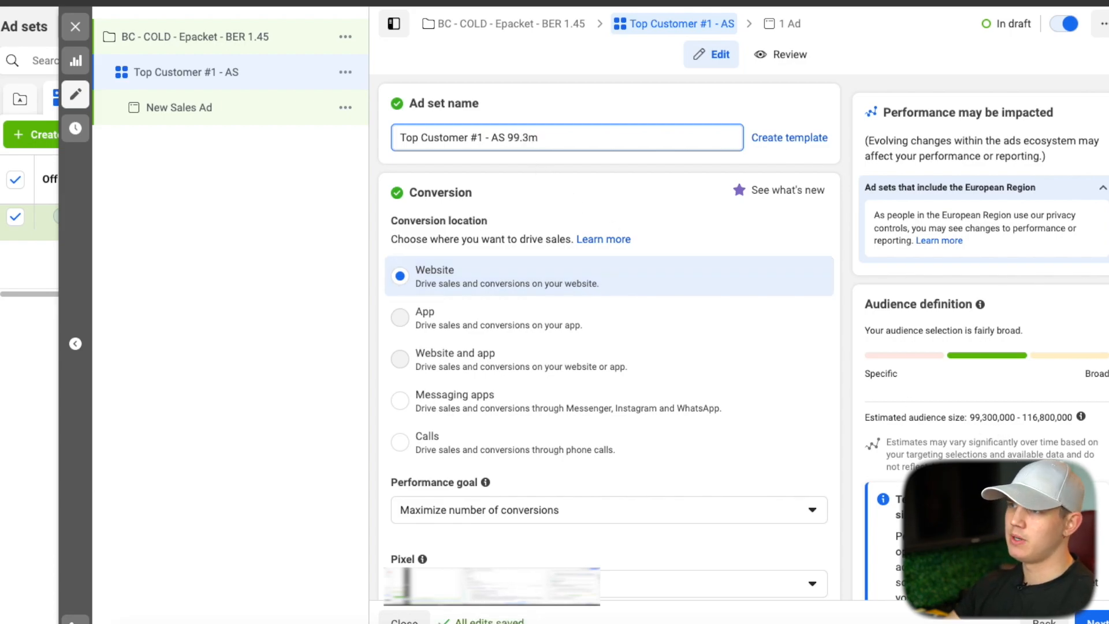
{"action": "left_click", "coordinate": [744, 131]}
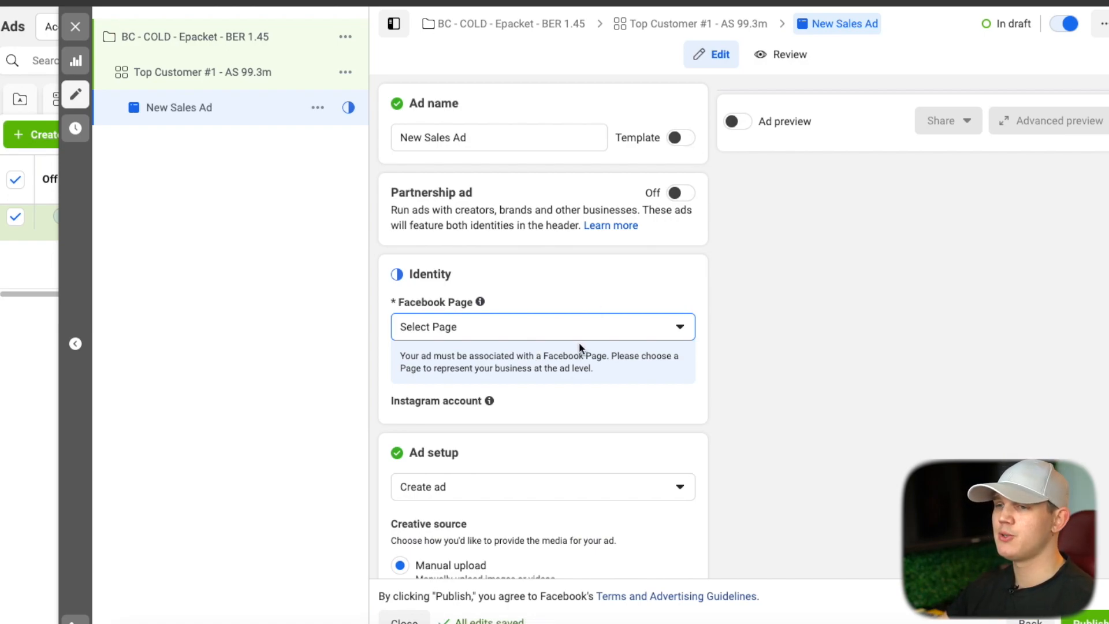
- Look over the new sales ad's identity, ad setup, format and ad creative settings
{"action": "scroll", "coordinate": [467, 277], "scroll_direction": "down", "scroll_amount": 1}
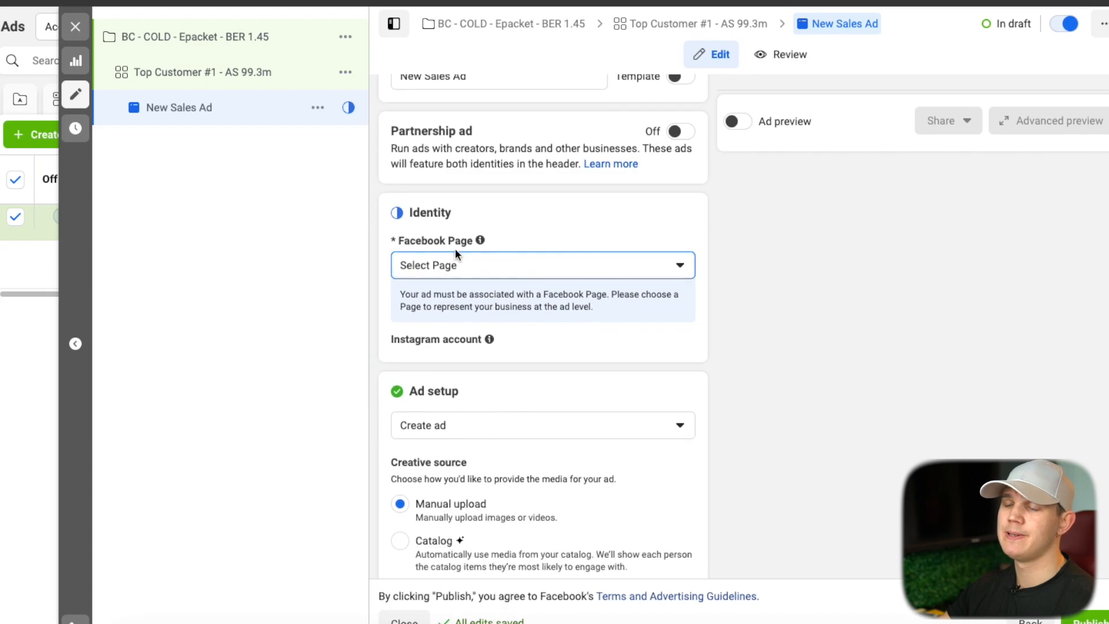
{"action": "scroll", "coordinate": [519, 261], "scroll_direction": "down", "scroll_amount": 6}
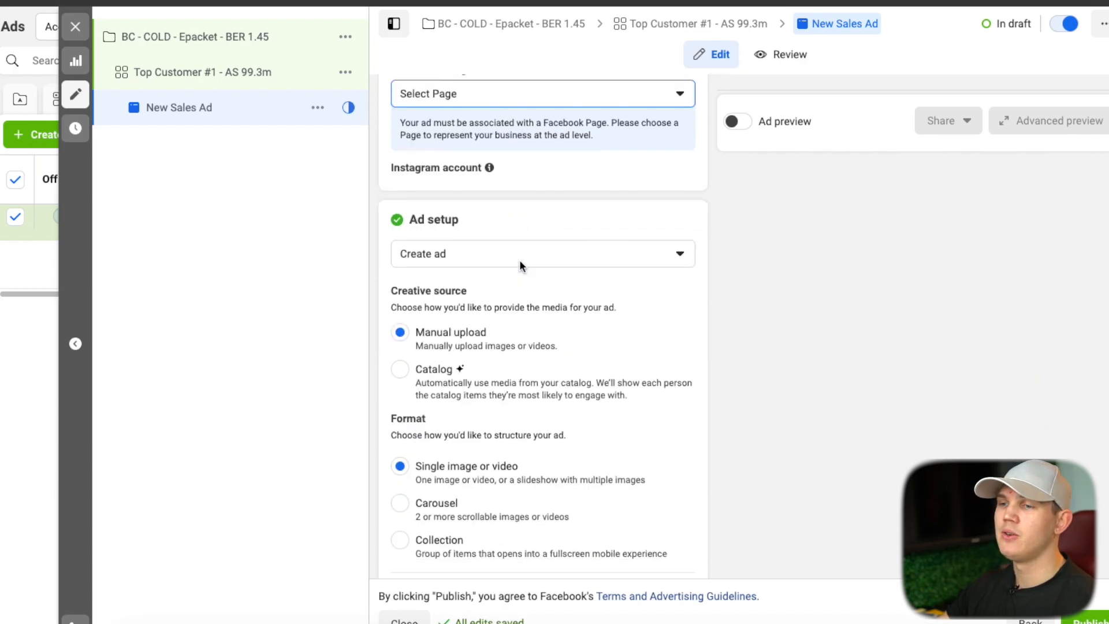
{"action": "scroll", "coordinate": [519, 261], "scroll_direction": "down", "scroll_amount": 3}
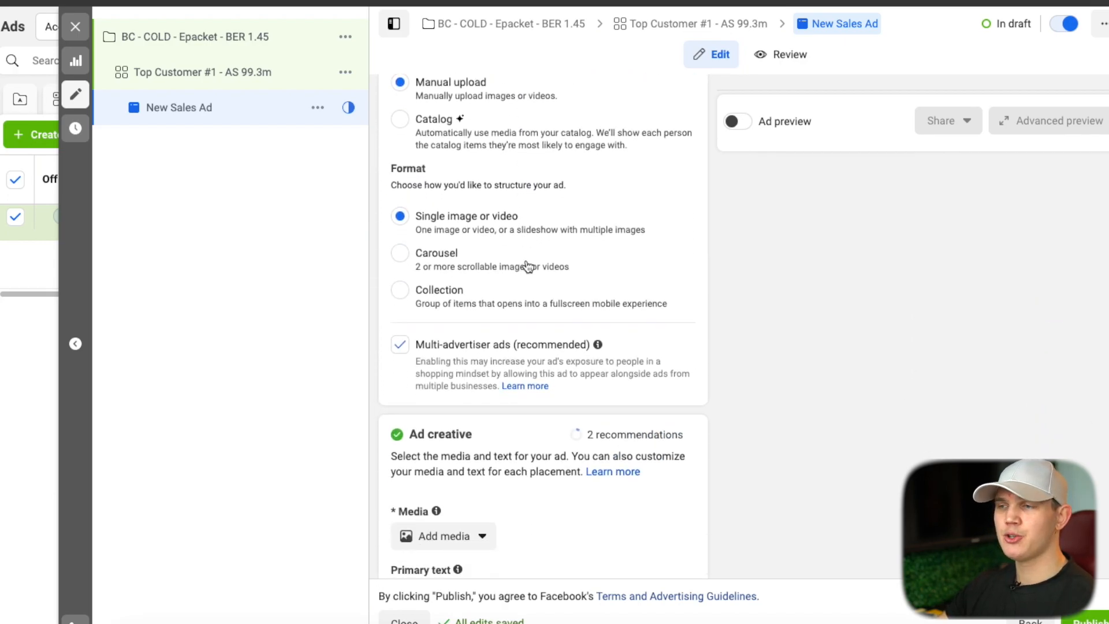
{"action": "scroll", "coordinate": [528, 261], "scroll_direction": "down", "scroll_amount": 1}
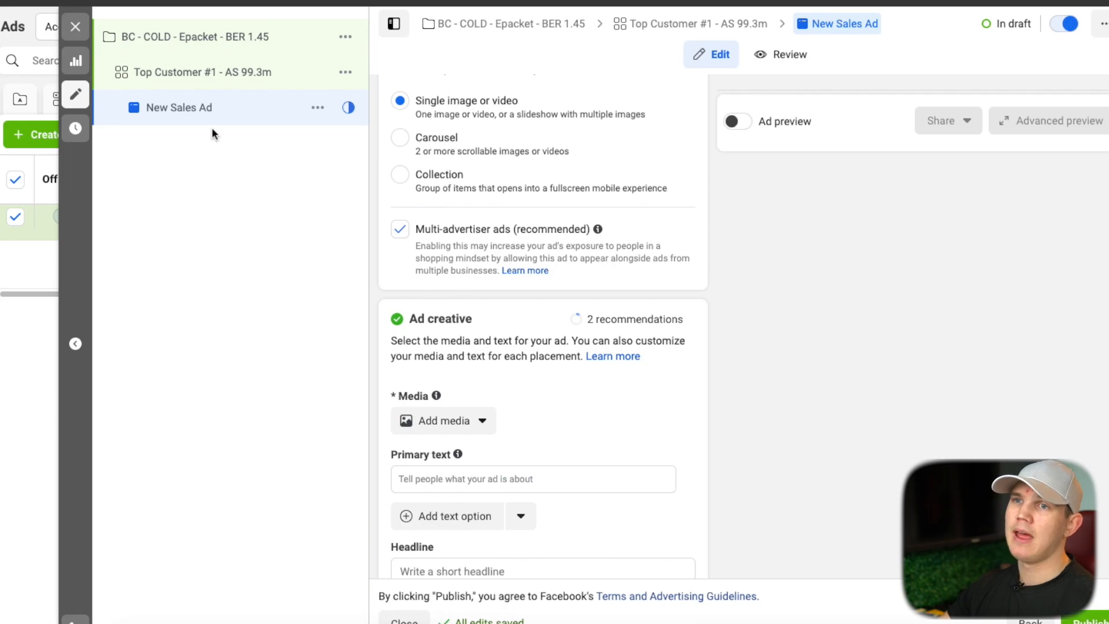
- Close the ad editor and bring up the campaign's ad sets in the overview
{"action": "left_click", "coordinate": [75, 27]}
{"action": "left_click", "coordinate": [710, 184]}
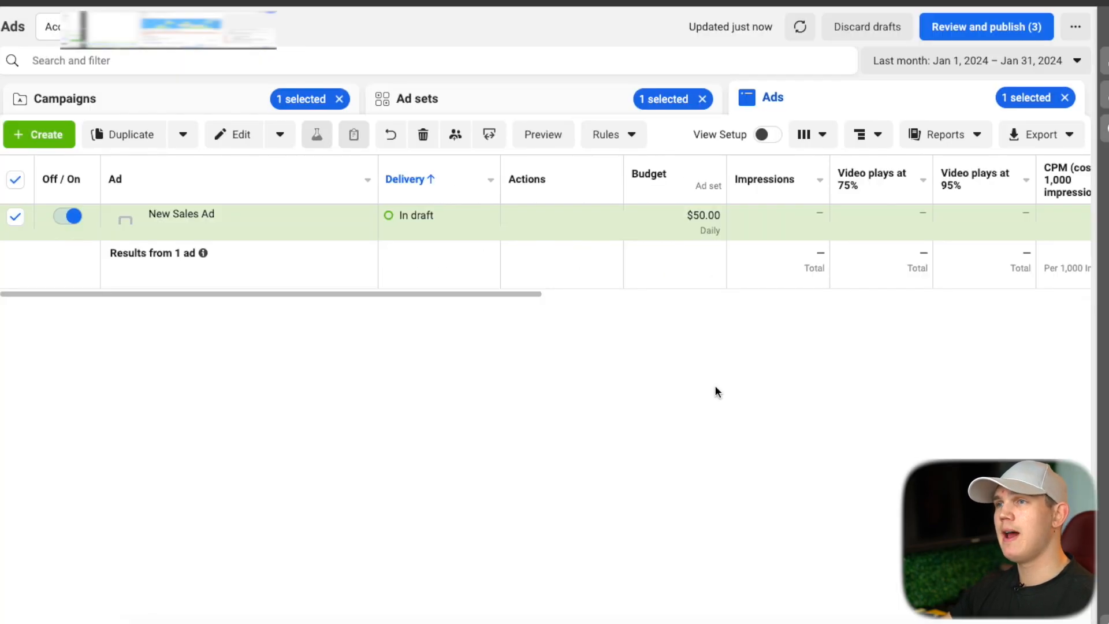
{"action": "left_click", "coordinate": [218, 107]}
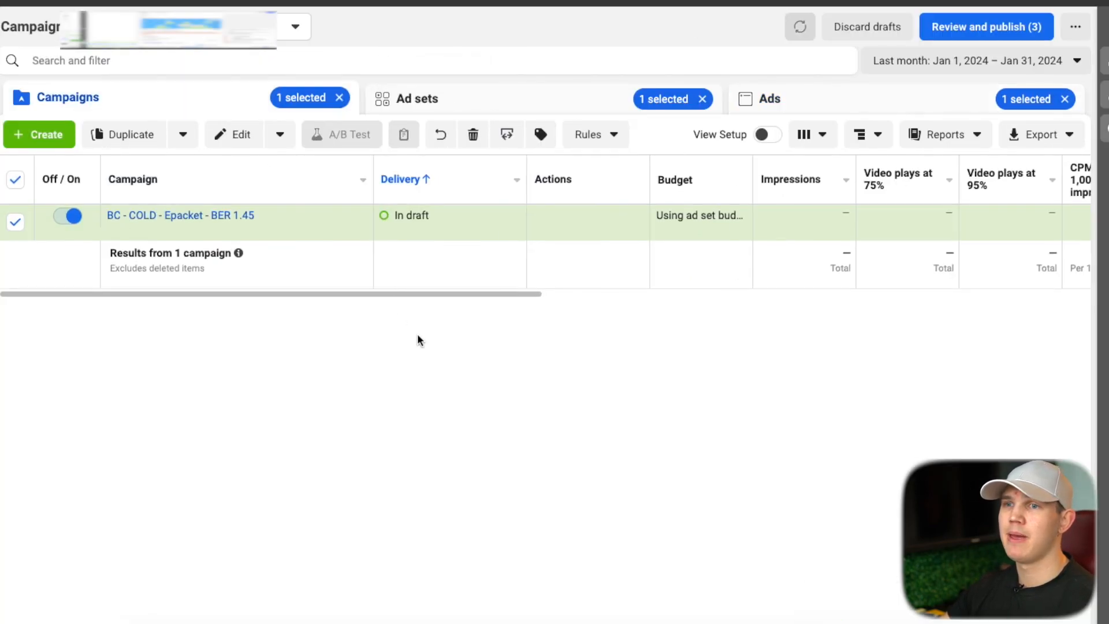
{"action": "left_click", "coordinate": [456, 90]}
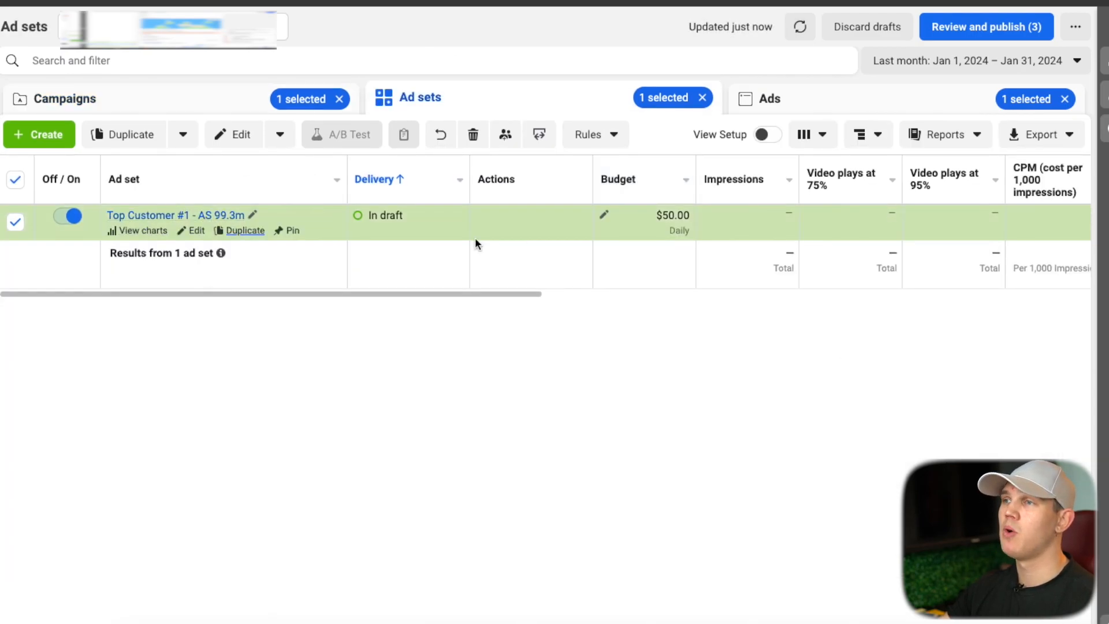
{"action": "left_click", "coordinate": [765, 98]}
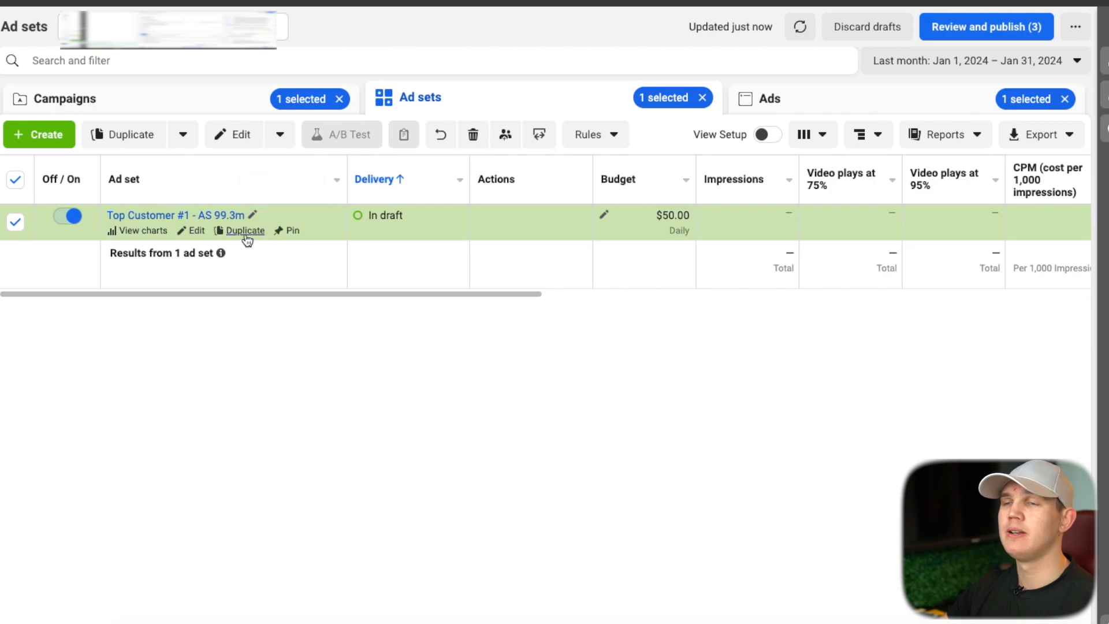
- Duplicate the Top Customer #1 - AS 99.3m ad set within its original campaign
{"action": "left_click", "coordinate": [245, 230]}
{"action": "left_click", "coordinate": [330, 460]}
{"action": "left_click", "coordinate": [698, 503]}
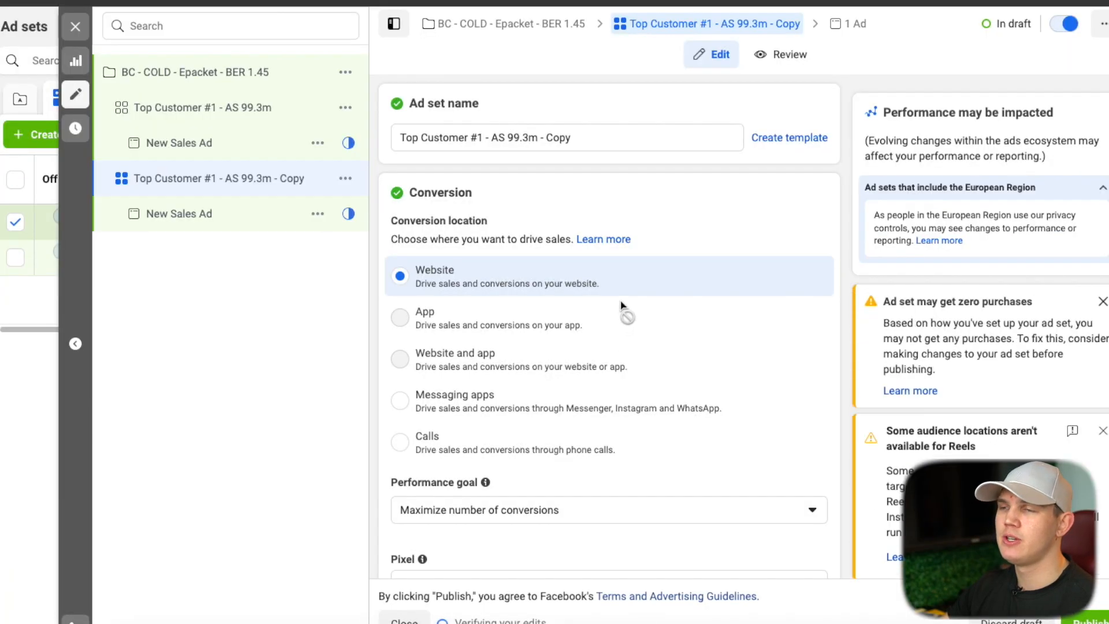
- Dismiss the engaged-view recommendation and bring up interest suggestions in the detailed targeting of the copied ad set
{"action": "scroll", "coordinate": [624, 302], "scroll_direction": "down", "scroll_amount": 20}
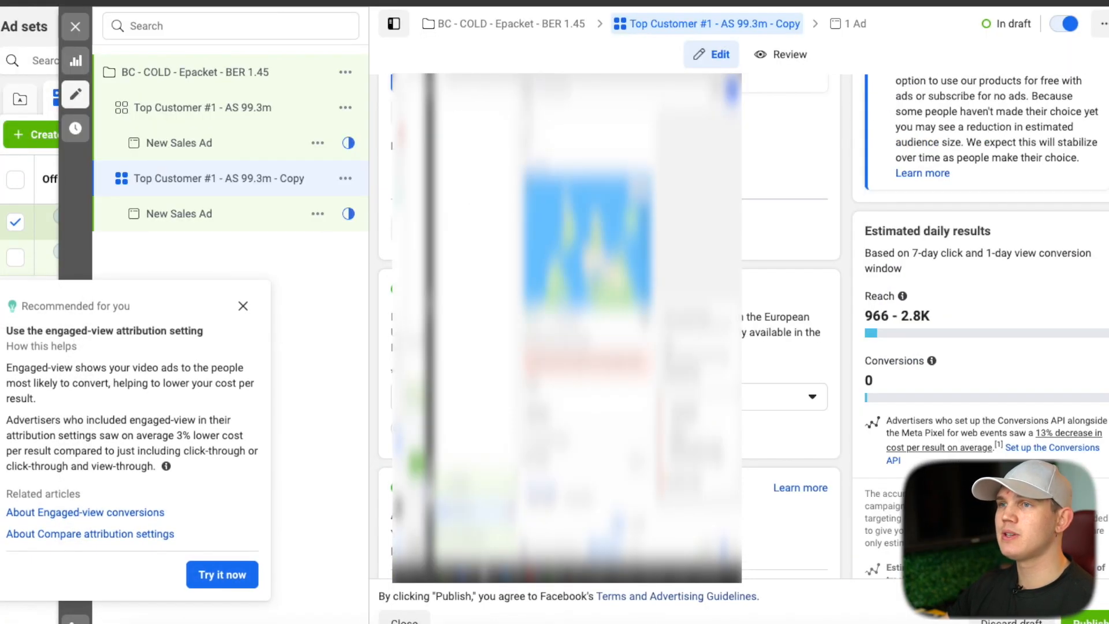
{"action": "scroll", "coordinate": [623, 299], "scroll_direction": "up", "scroll_amount": 1}
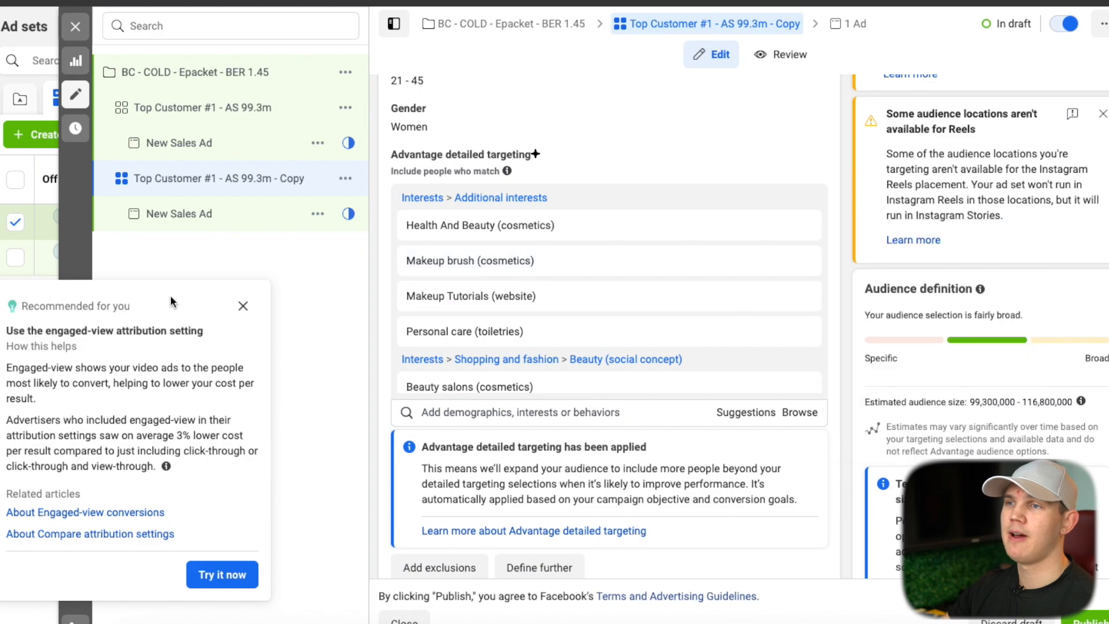
{"action": "left_click", "coordinate": [242, 306]}
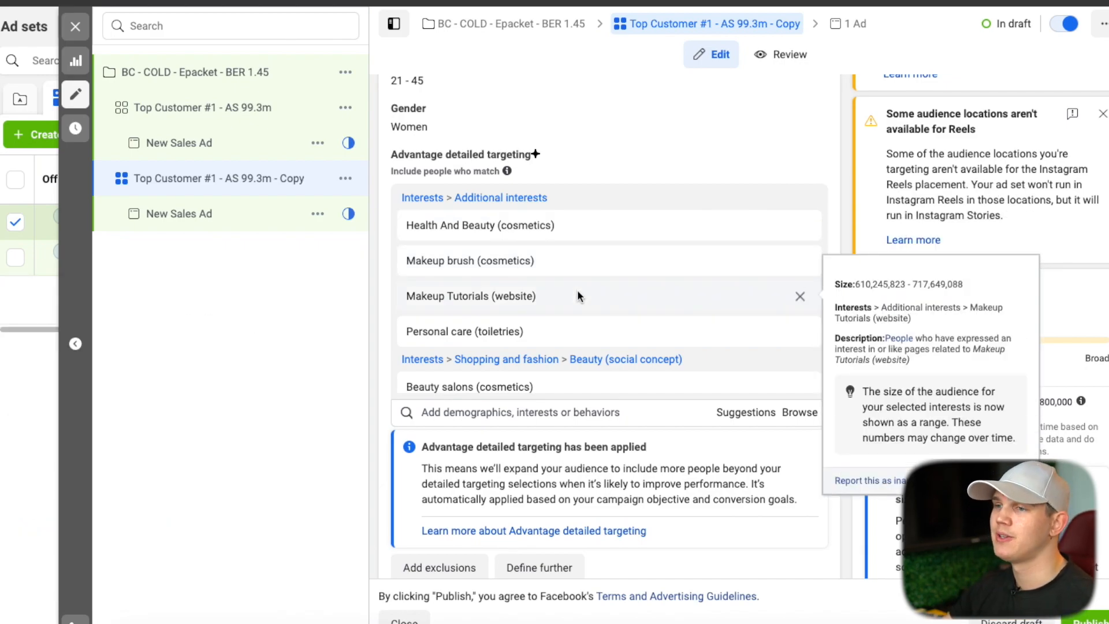
{"action": "left_click", "coordinate": [722, 414]}
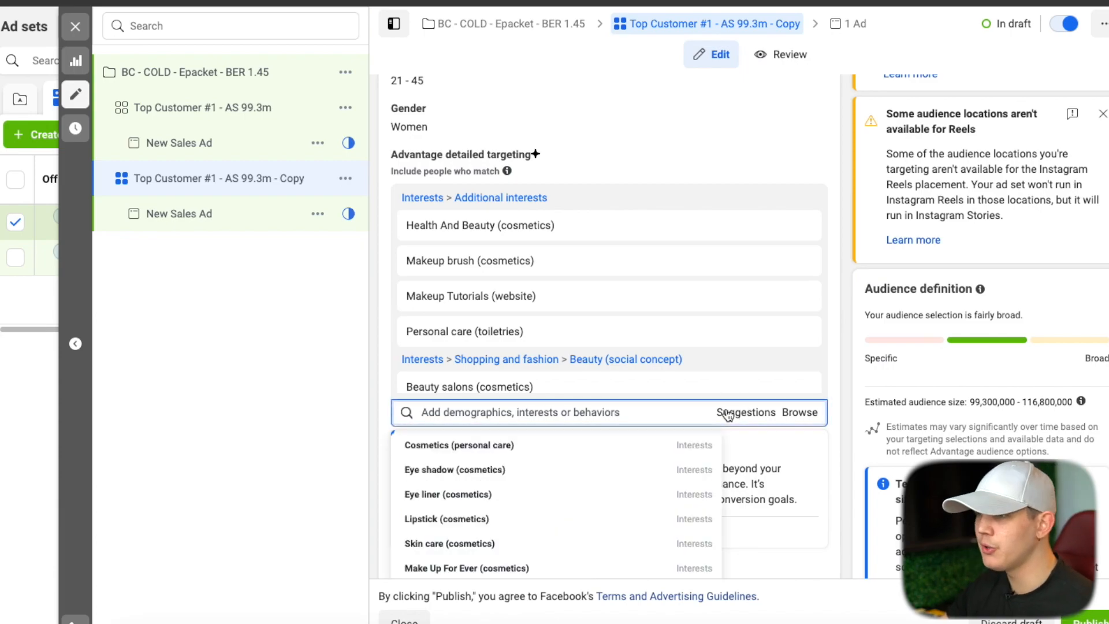
{"action": "scroll", "coordinate": [743, 373], "scroll_direction": "down", "scroll_amount": 1}
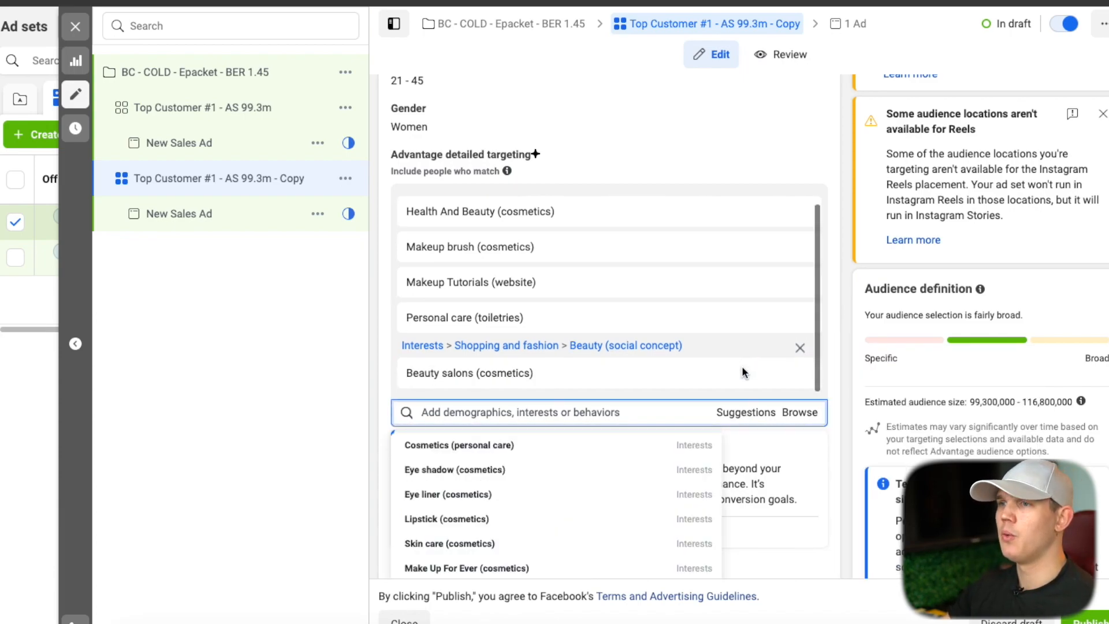
{"action": "left_click", "coordinate": [844, 181]}
{"action": "scroll", "coordinate": [812, 291], "scroll_direction": "down", "scroll_amount": 1}
{"action": "left_click", "coordinate": [750, 349]}
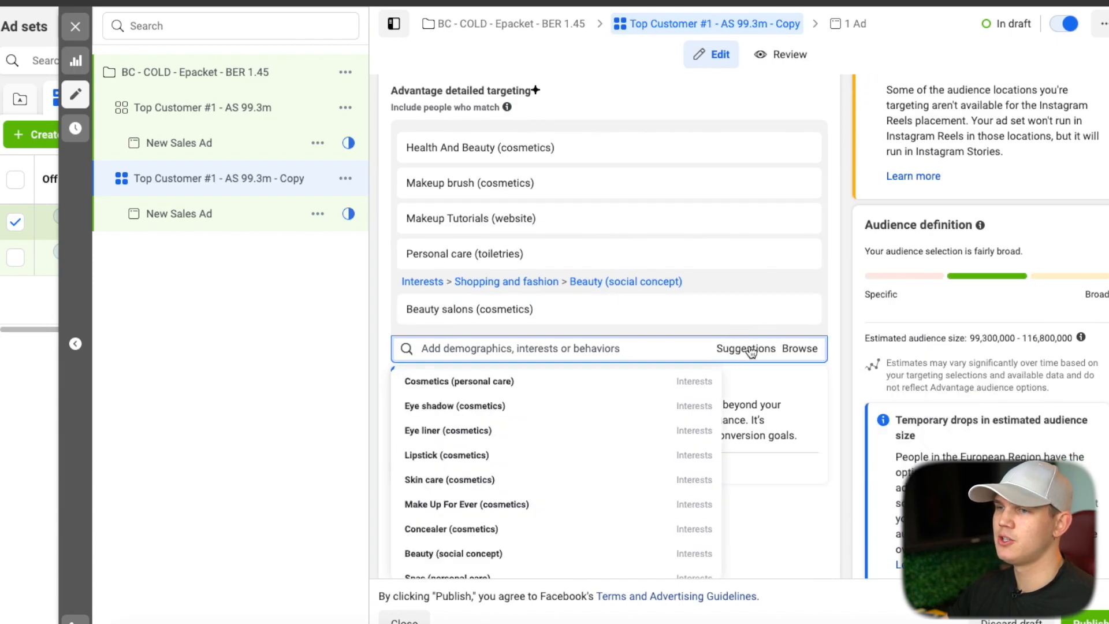
- Add the Face powder (cosmetics) interest and remove Health And Beauty (cosmetics) from the copied ad set's detailed targeting
{"action": "mouse_move", "coordinate": [478, 388]}
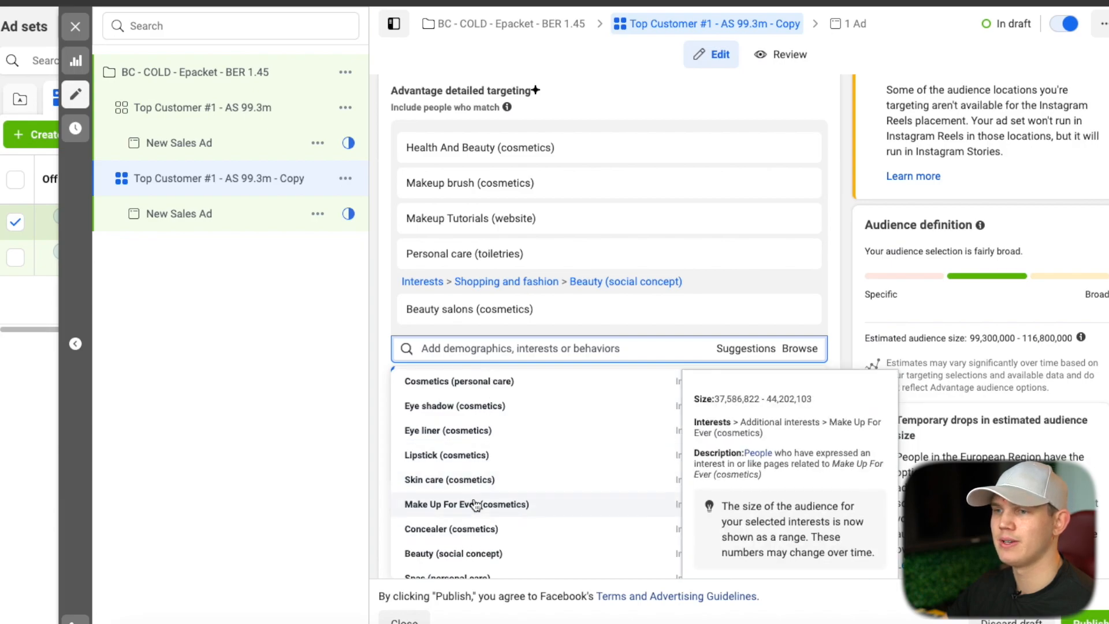
{"action": "scroll", "coordinate": [499, 462], "scroll_direction": "down", "scroll_amount": 1}
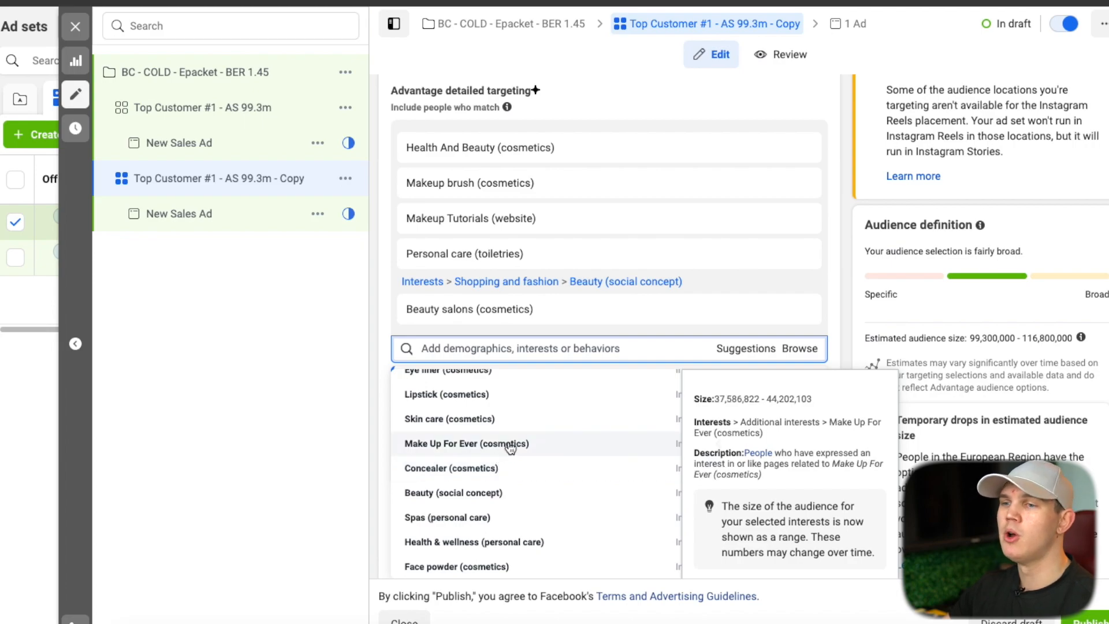
{"action": "scroll", "coordinate": [508, 445], "scroll_direction": "down", "scroll_amount": 1}
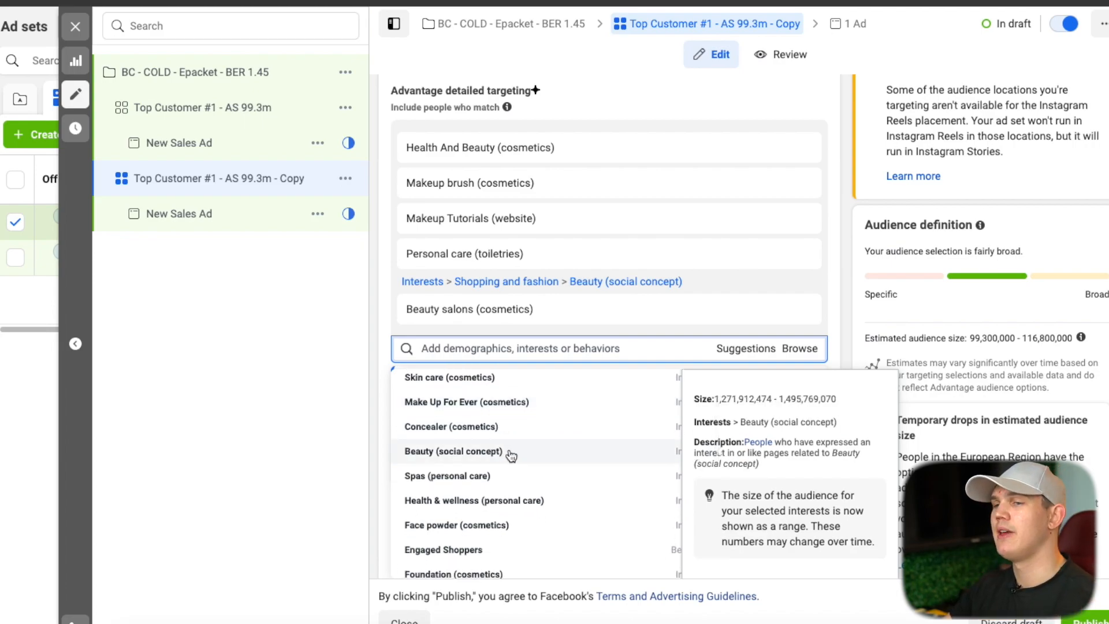
{"action": "left_click", "coordinate": [458, 527]}
{"action": "scroll", "coordinate": [521, 269], "scroll_direction": "down", "scroll_amount": 1}
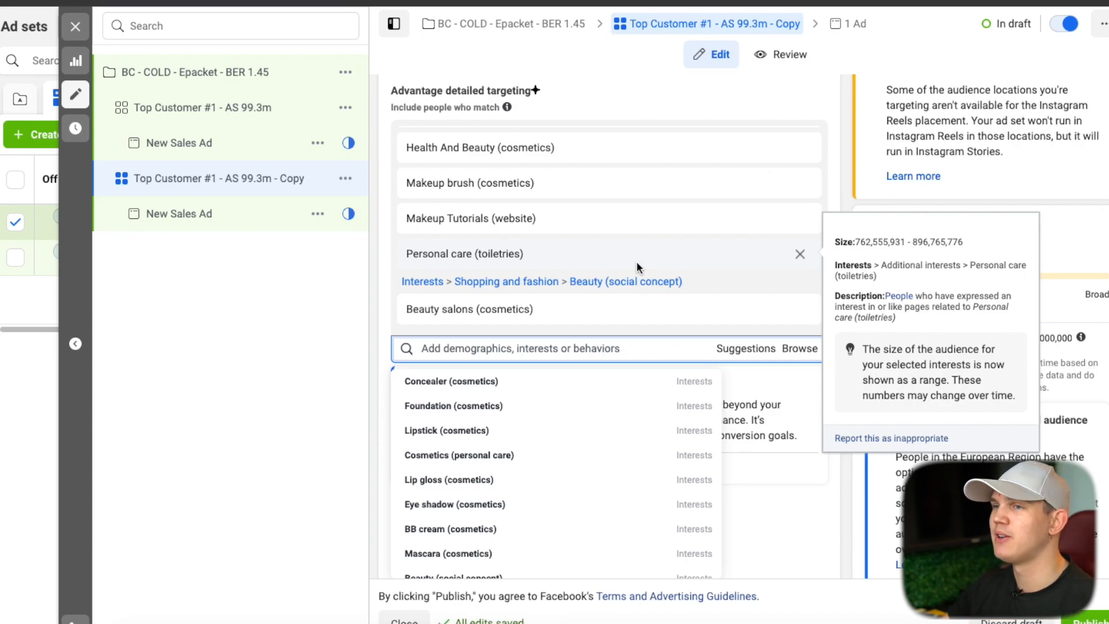
{"action": "scroll", "coordinate": [721, 251], "scroll_direction": "up", "scroll_amount": 1}
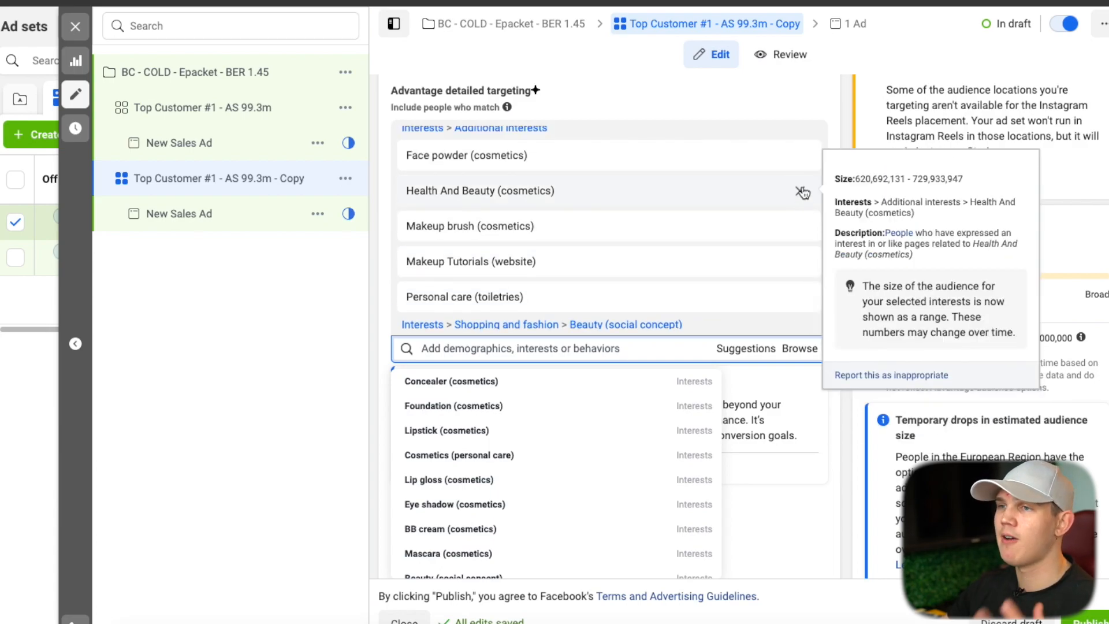
{"action": "left_click", "coordinate": [800, 190]}
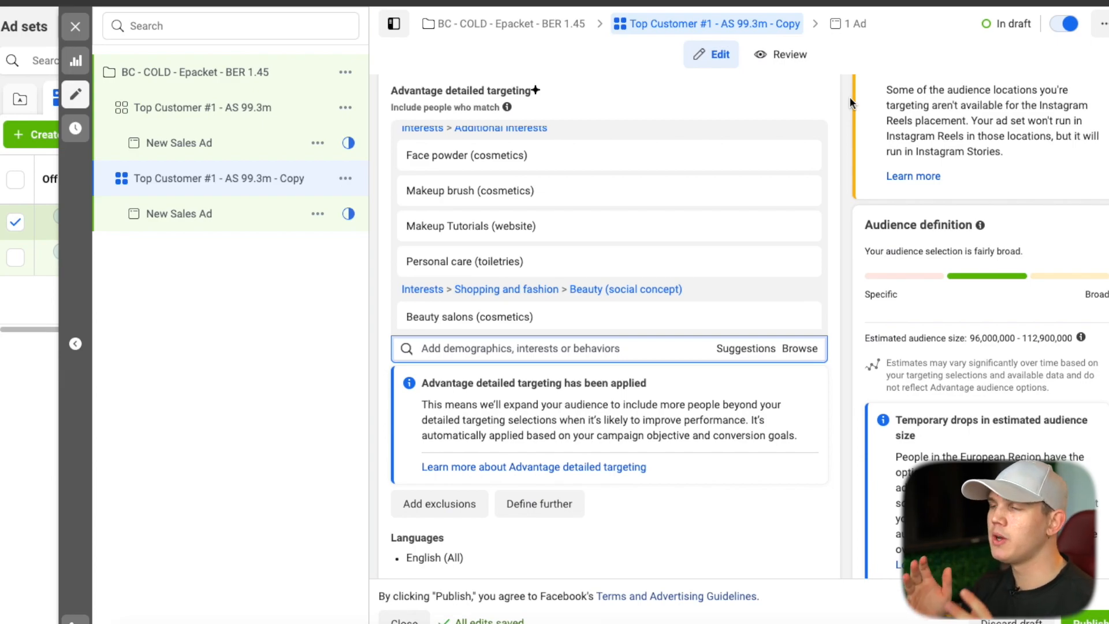
- Close the ad set editor and look across the budget and performance columns of the ad sets
{"action": "left_click", "coordinate": [75, 27]}
{"action": "left_click", "coordinate": [707, 179]}
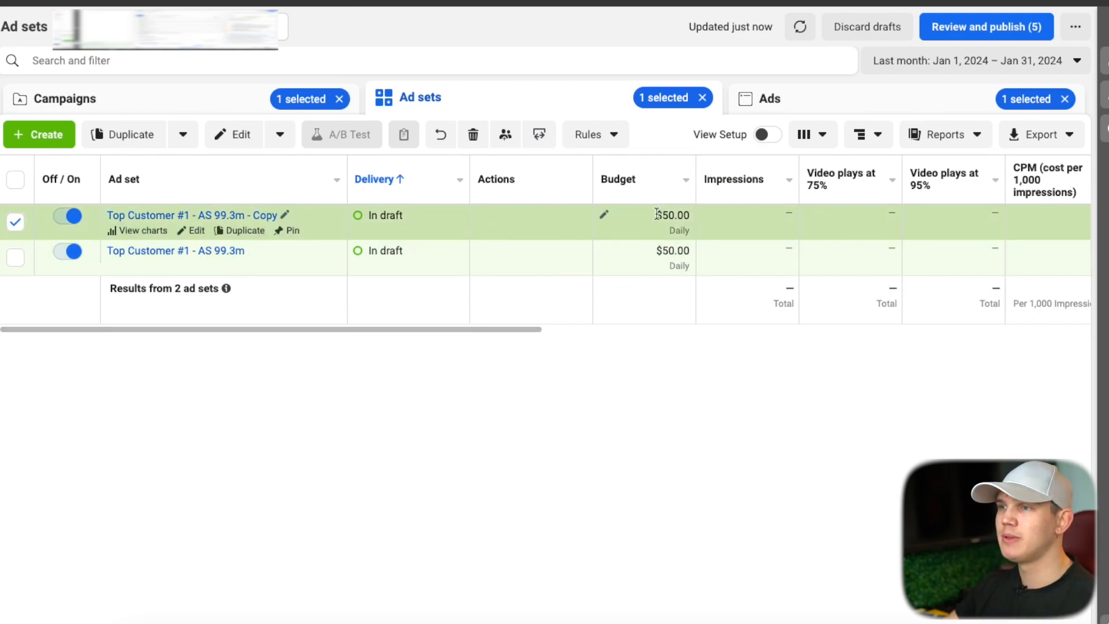
{"action": "scroll", "coordinate": [739, 224], "scroll_direction": "right", "scroll_amount": 3}
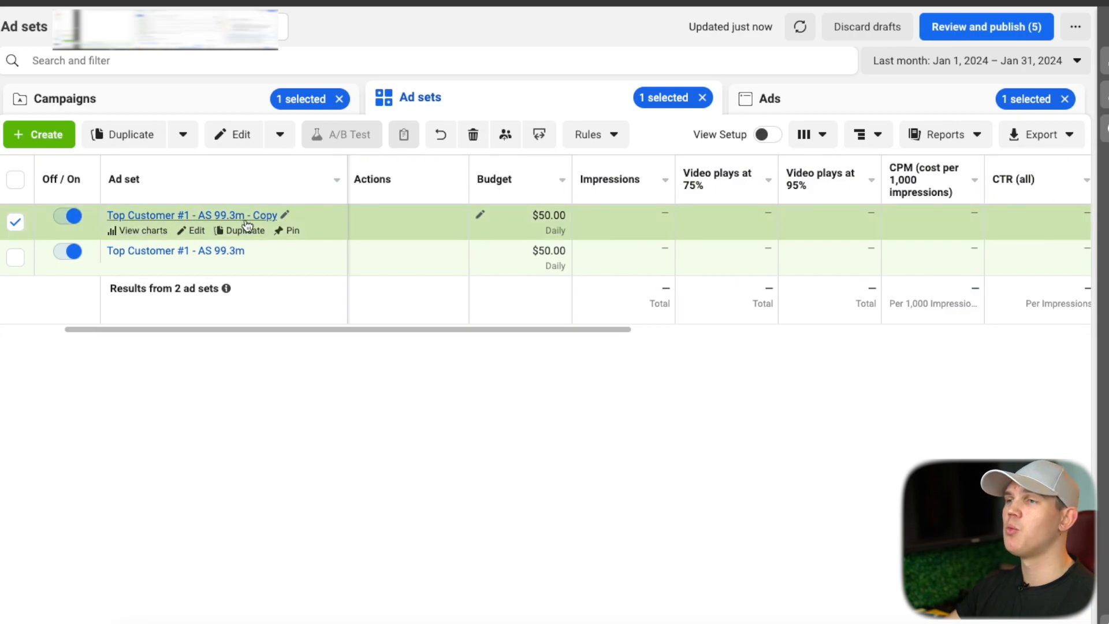
{"action": "scroll", "coordinate": [666, 225], "scroll_direction": "right", "scroll_amount": 2}
{"action": "scroll", "coordinate": [688, 226], "scroll_direction": "right", "scroll_amount": 4}
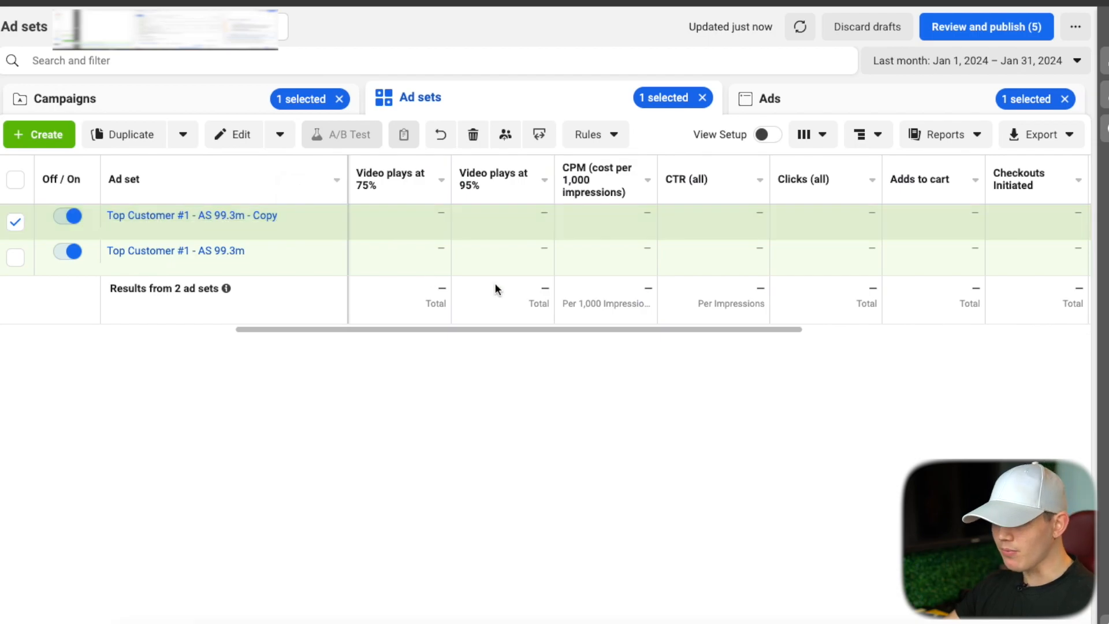
- Duplicate the copied ad set into a new campaign named "BC - WARM - SCALE - Epacket - BER 1.45", without existing reactions, comments and shares
{"action": "left_click", "coordinate": [236, 230]}
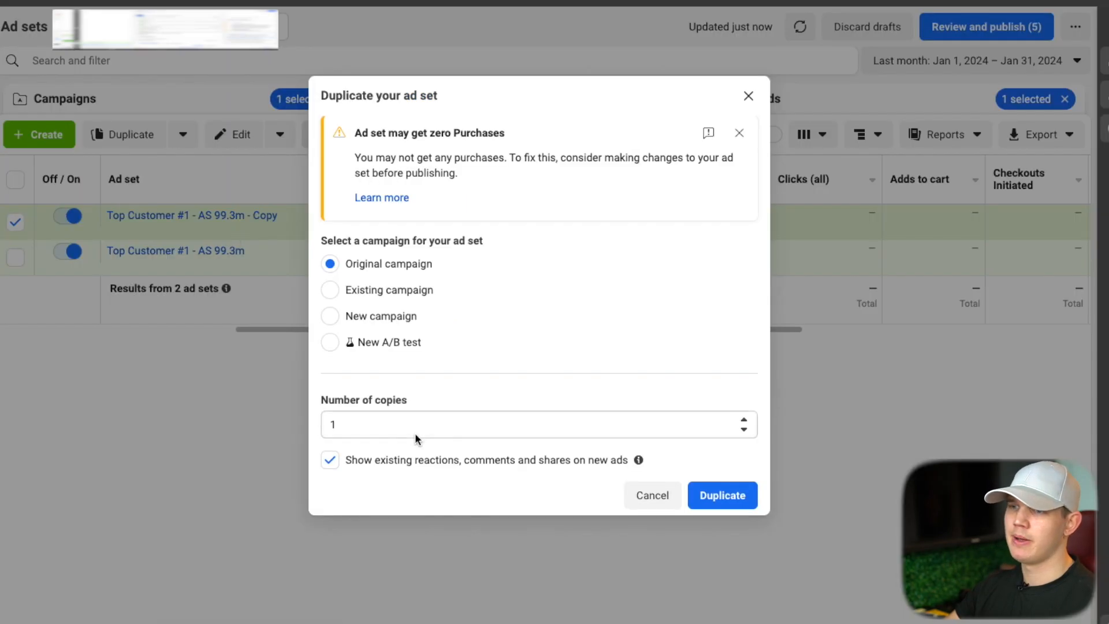
{"action": "left_click", "coordinate": [343, 463]}
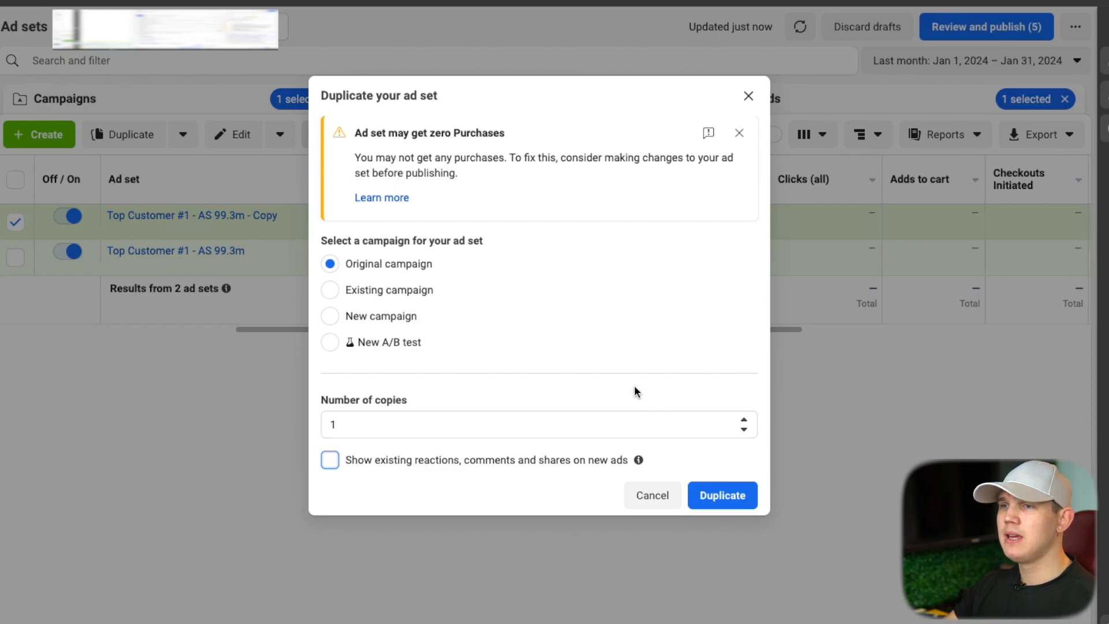
{"action": "left_click", "coordinate": [330, 316]}
{"action": "left_click", "coordinate": [538, 323]}
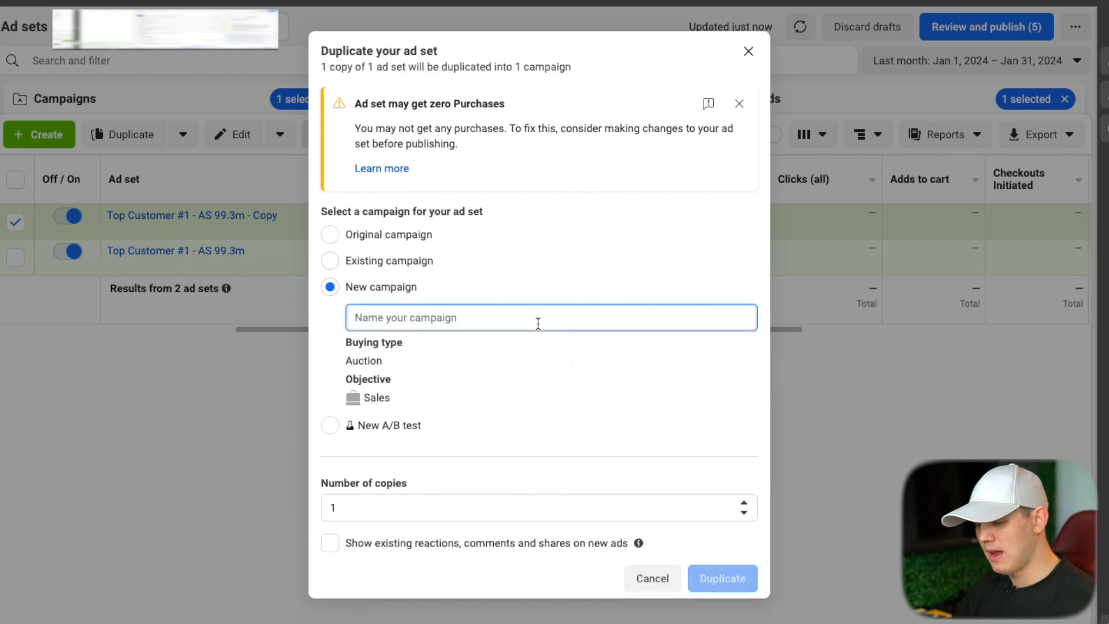
{"action": "type", "text": "BC - WARM -"}
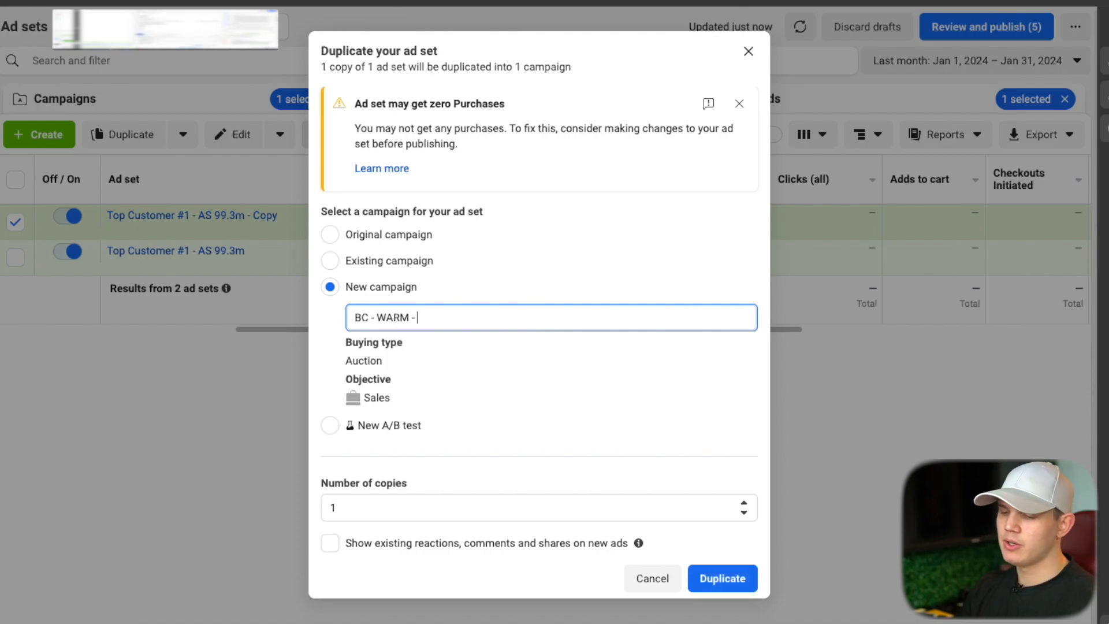
{"action": "type", "text": " SCALE -"}
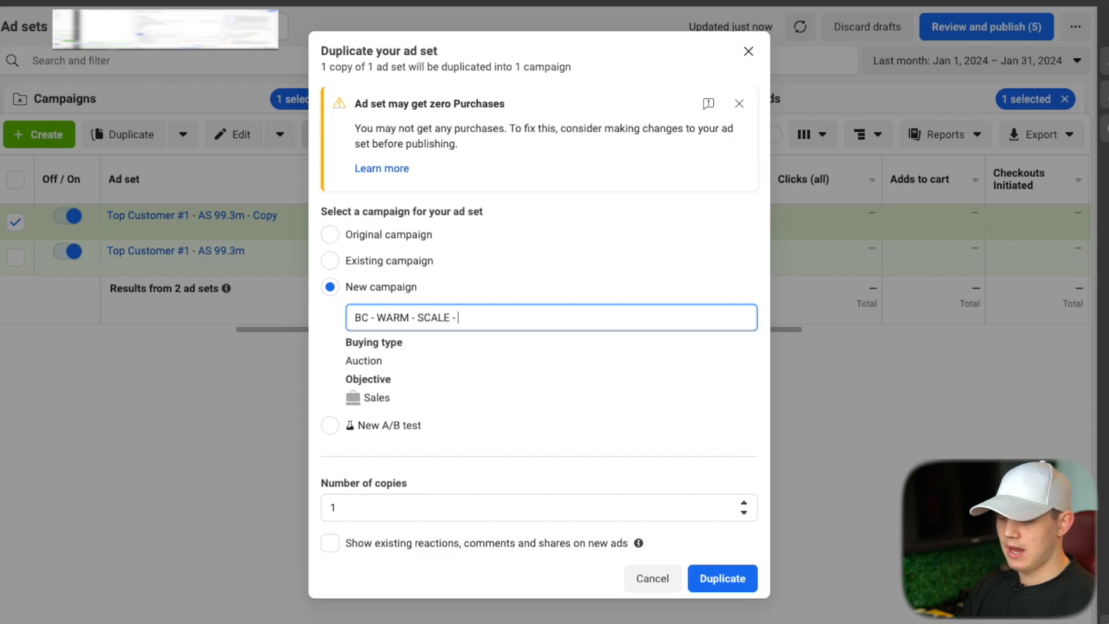
{"action": "type", "text": " US"}
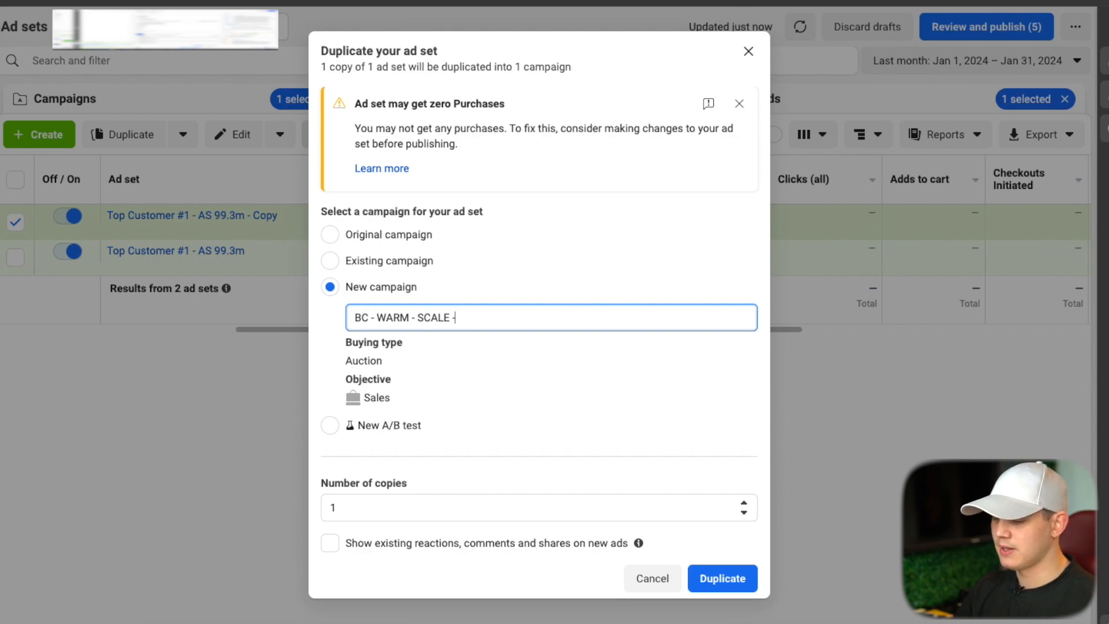
{"action": "type", "text": "Epcake"}
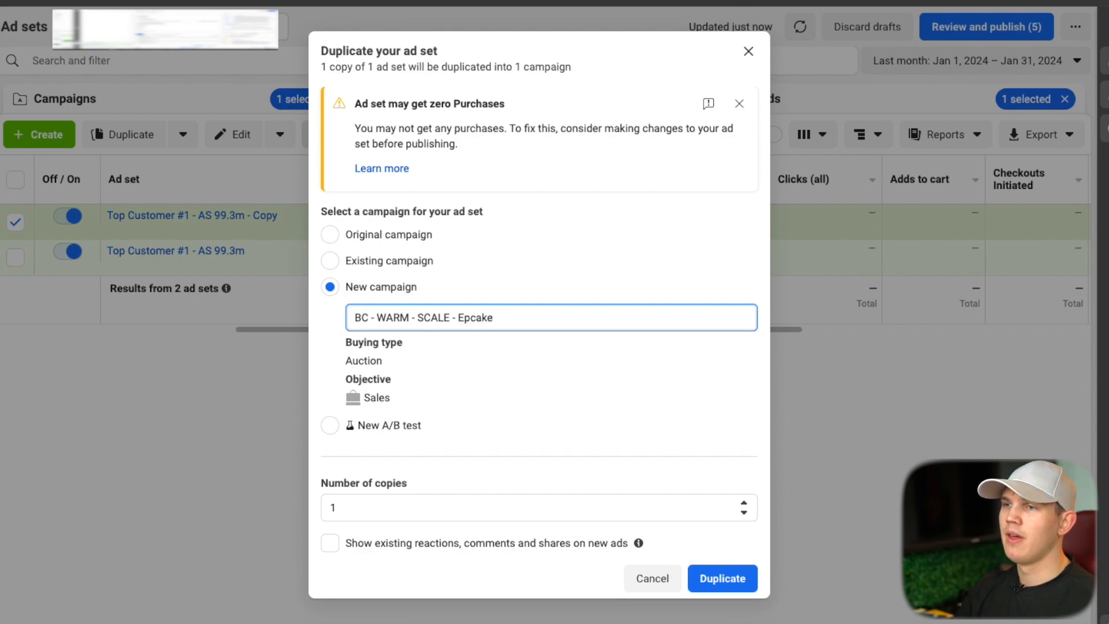
{"action": "type", "text": "acacket - BER 1.45b"}
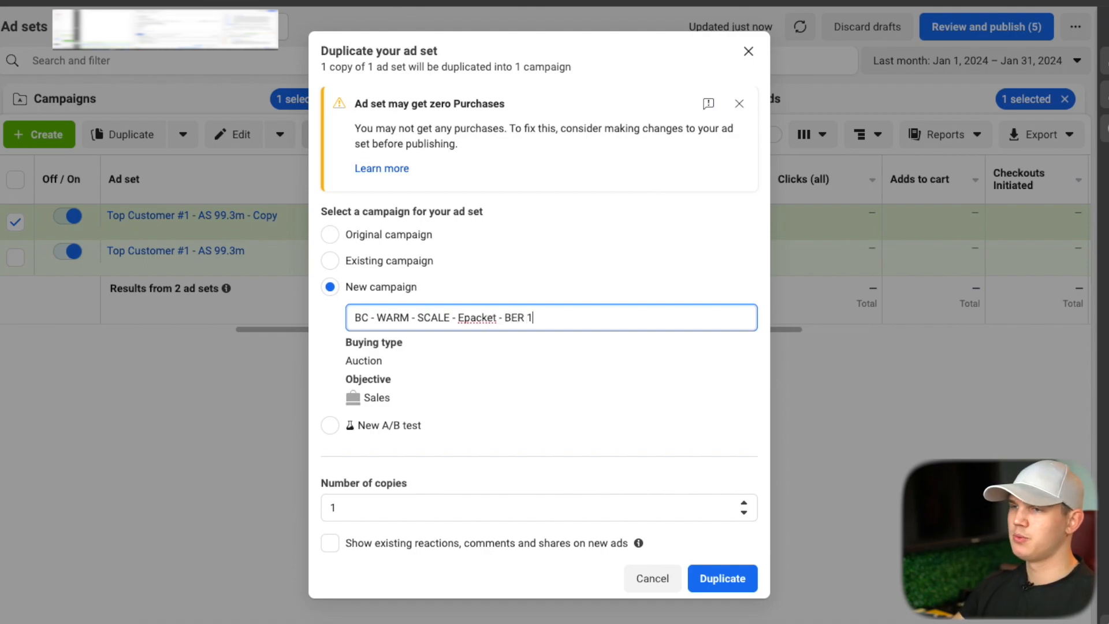
{"action": "key", "text": "BackSpace"}
{"action": "key", "text": "BackSpace"}
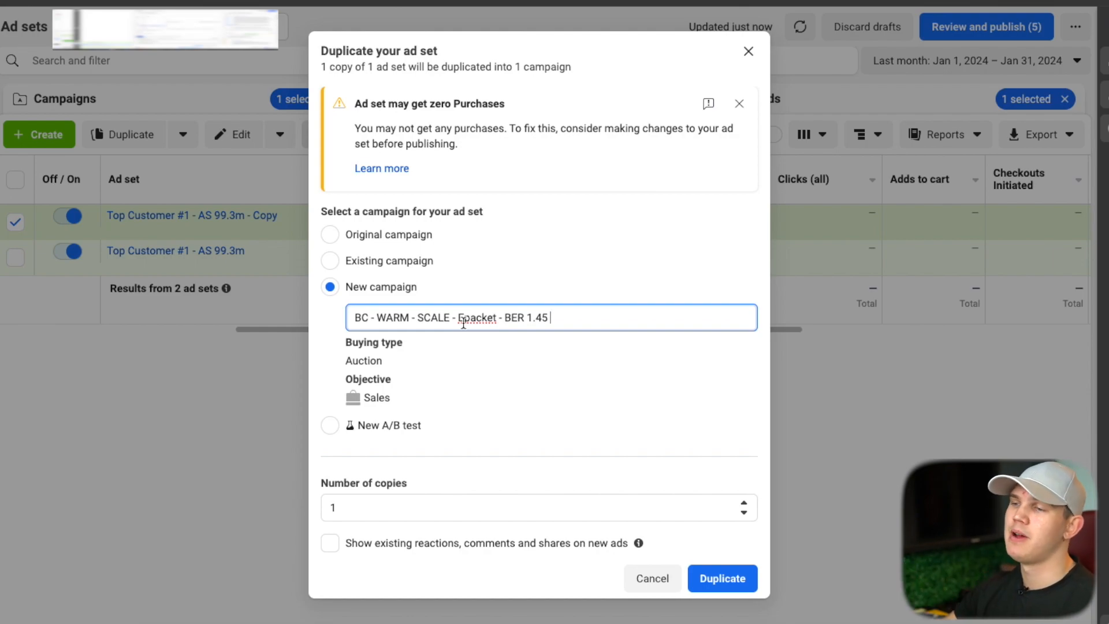
{"action": "left_click", "coordinate": [715, 576]}
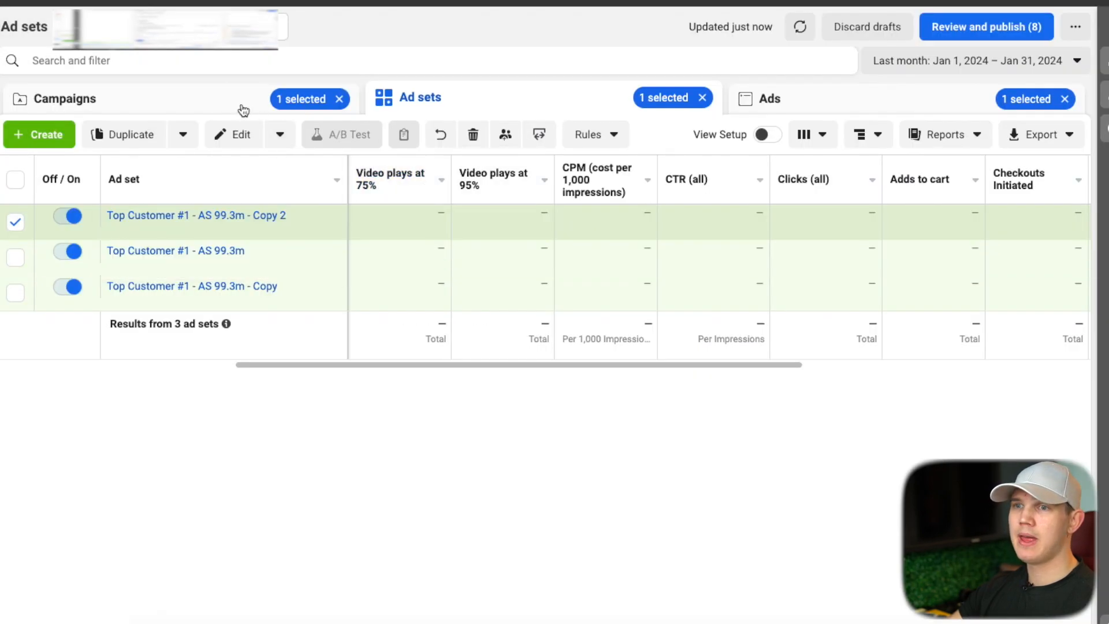
- Go to the campaign overview and open the ad sets of BC - WARM - SCALE - Epacket - BER 1.45
{"action": "left_click", "coordinate": [241, 109]}
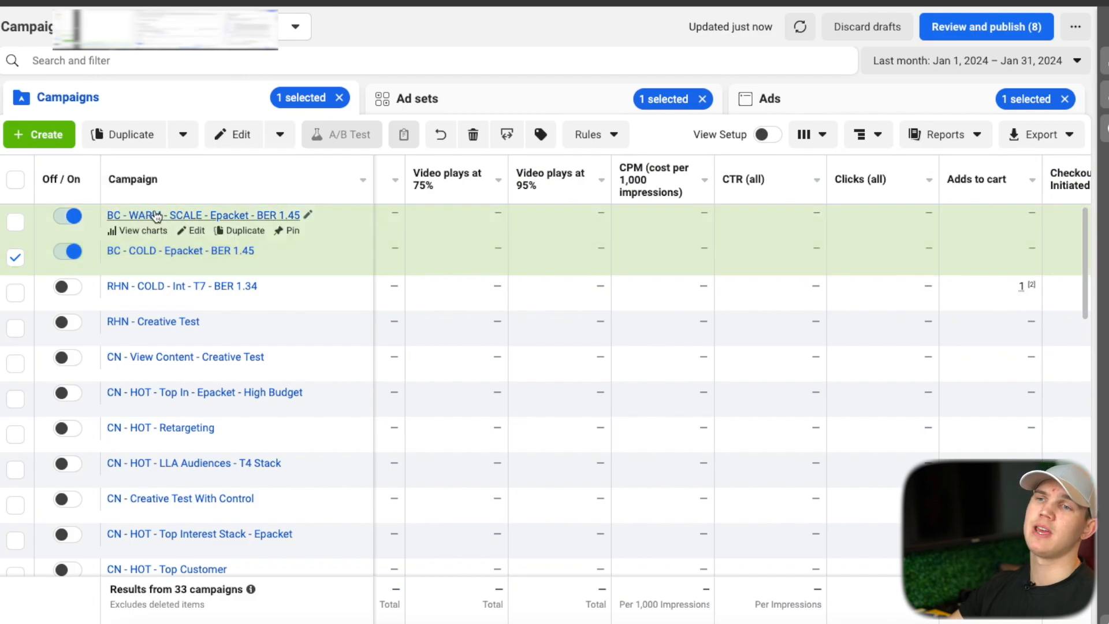
{"action": "left_click", "coordinate": [224, 215]}
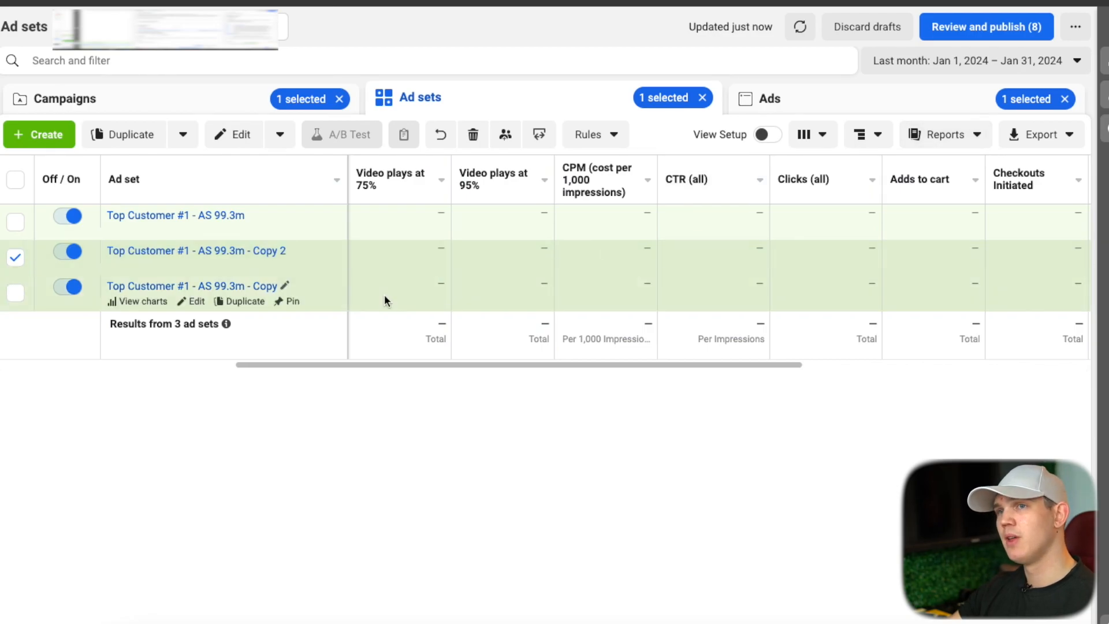
{"action": "left_click", "coordinate": [211, 99]}
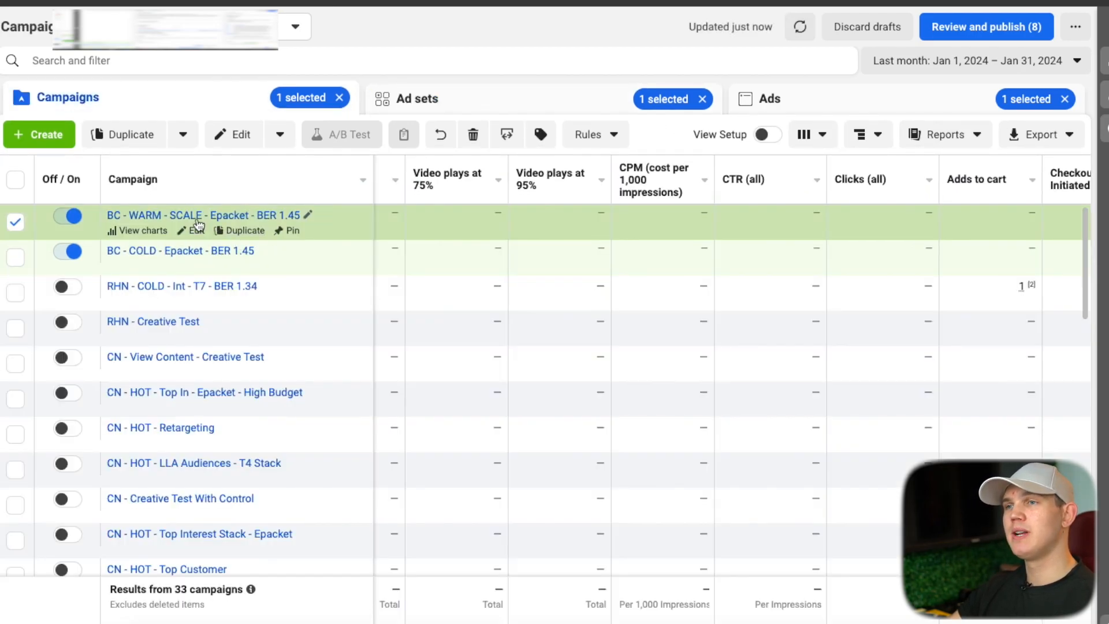
{"action": "left_click", "coordinate": [196, 217]}
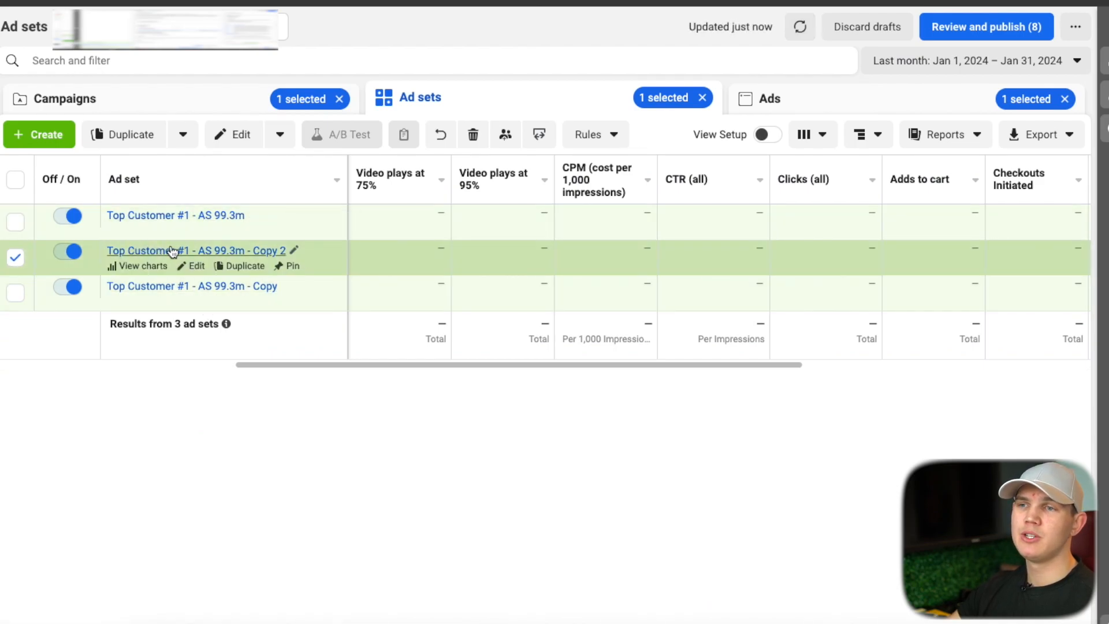
- Make 5 copies of the Top Customer #1 - AS 99.3m - Copy 2 ad set in its original campaign, without existing reactions, comments and shares
{"action": "left_click", "coordinate": [260, 266]}
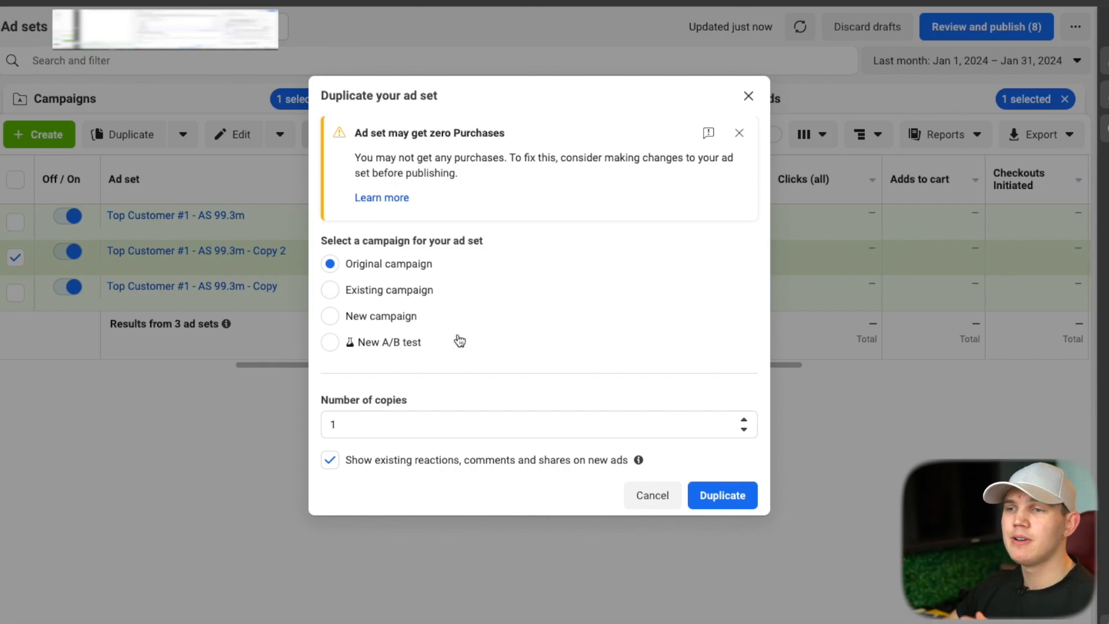
{"action": "left_click", "coordinate": [347, 460]}
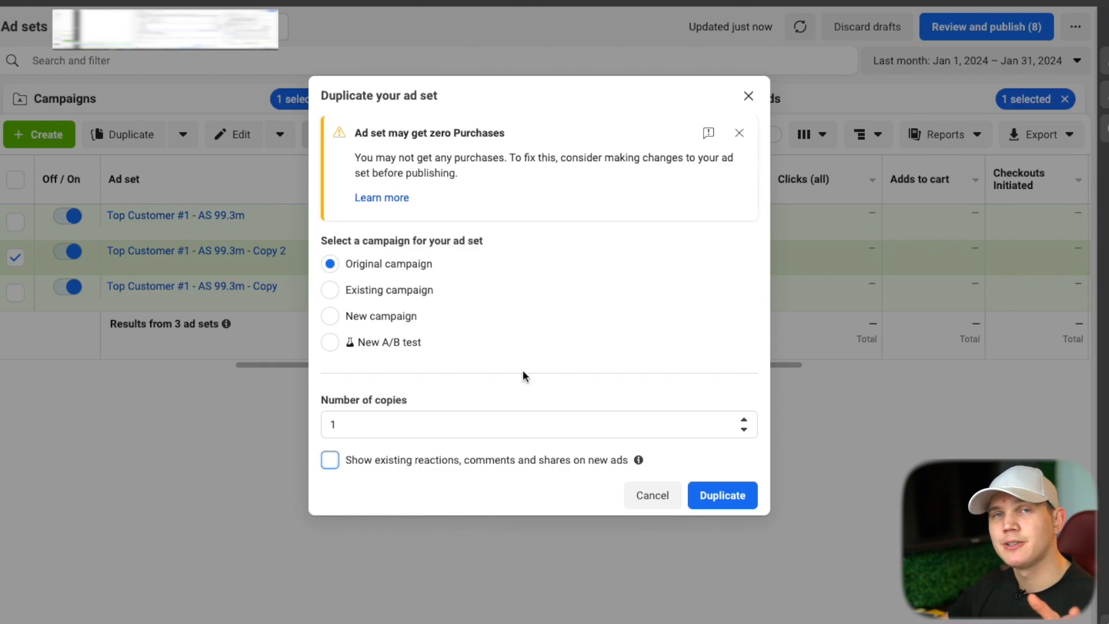
{"action": "left_click", "coordinate": [752, 420]}
{"action": "left_click", "coordinate": [745, 421]}
{"action": "left_click", "coordinate": [745, 421]}
{"action": "left_click", "coordinate": [745, 420]}
{"action": "left_click", "coordinate": [745, 421]}
{"action": "left_click", "coordinate": [743, 496]}
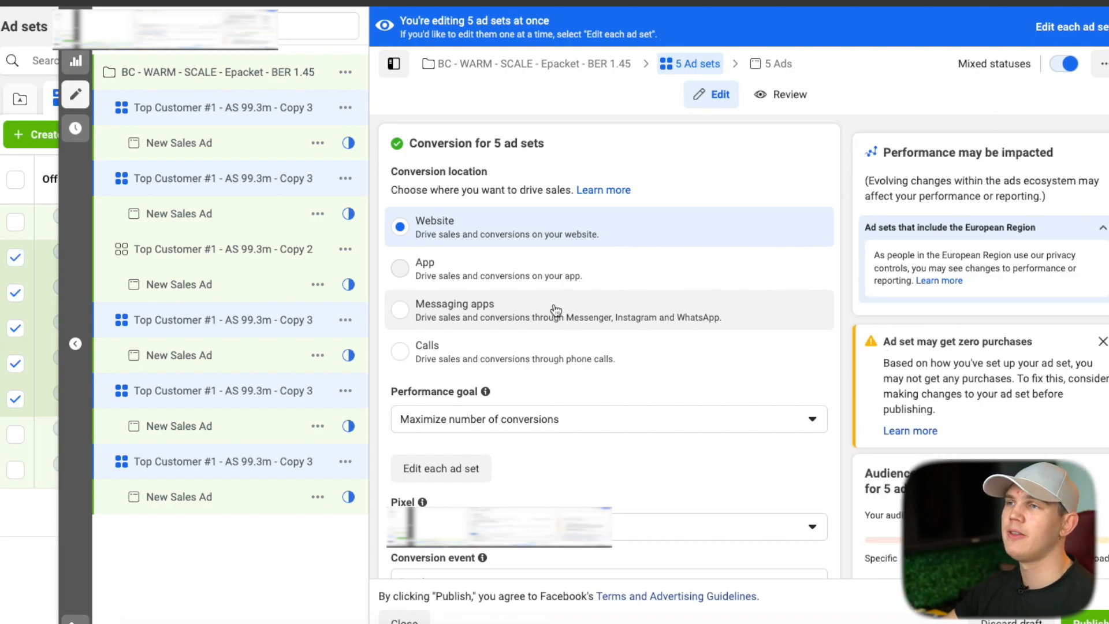
- Look over the budget and detailed targeting settings shared by the five new ad sets
{"action": "scroll", "coordinate": [555, 311], "scroll_direction": "down", "scroll_amount": 8}
{"action": "scroll", "coordinate": [757, 346], "scroll_direction": "down", "scroll_amount": 10}
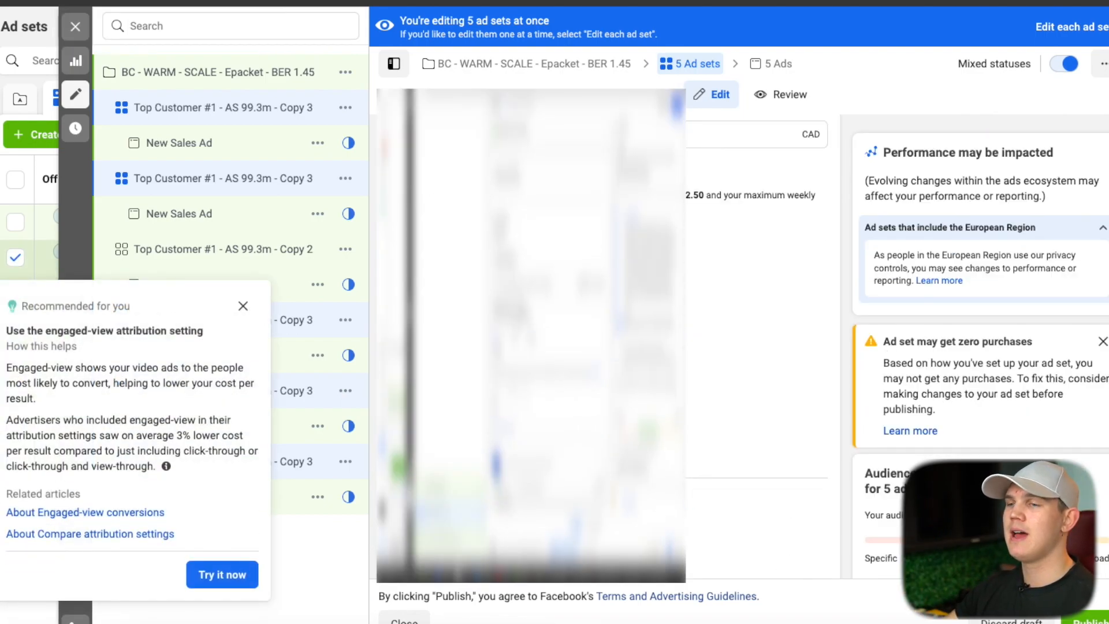
{"action": "scroll", "coordinate": [756, 347], "scroll_direction": "down", "scroll_amount": 10}
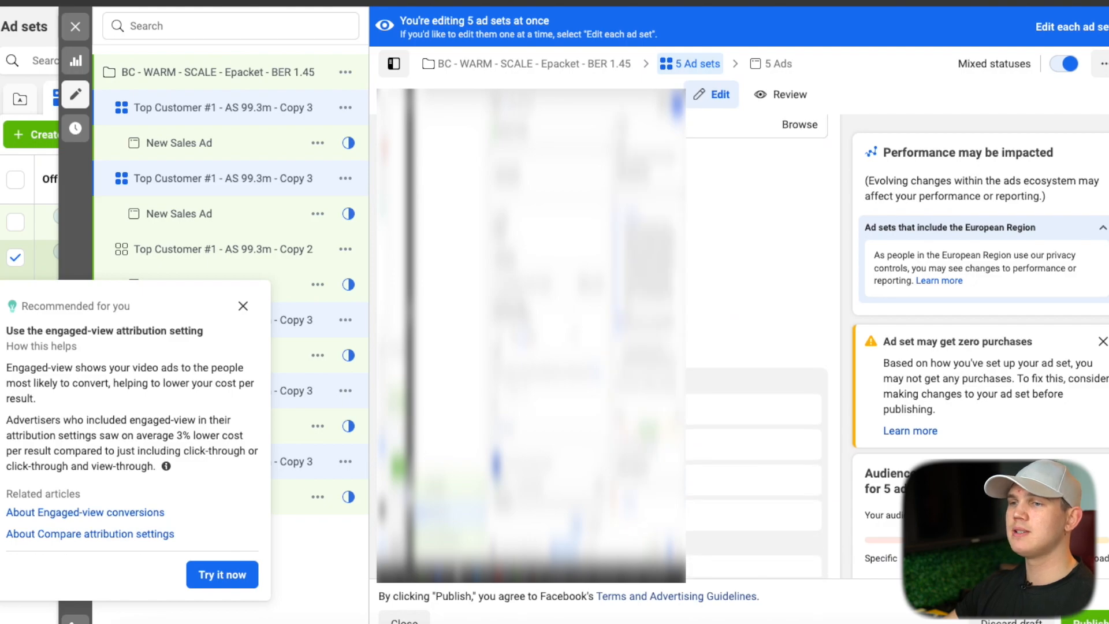
{"action": "scroll", "coordinate": [756, 346], "scroll_direction": "up", "scroll_amount": 5}
{"action": "scroll", "coordinate": [613, 259], "scroll_direction": "up", "scroll_amount": 10}
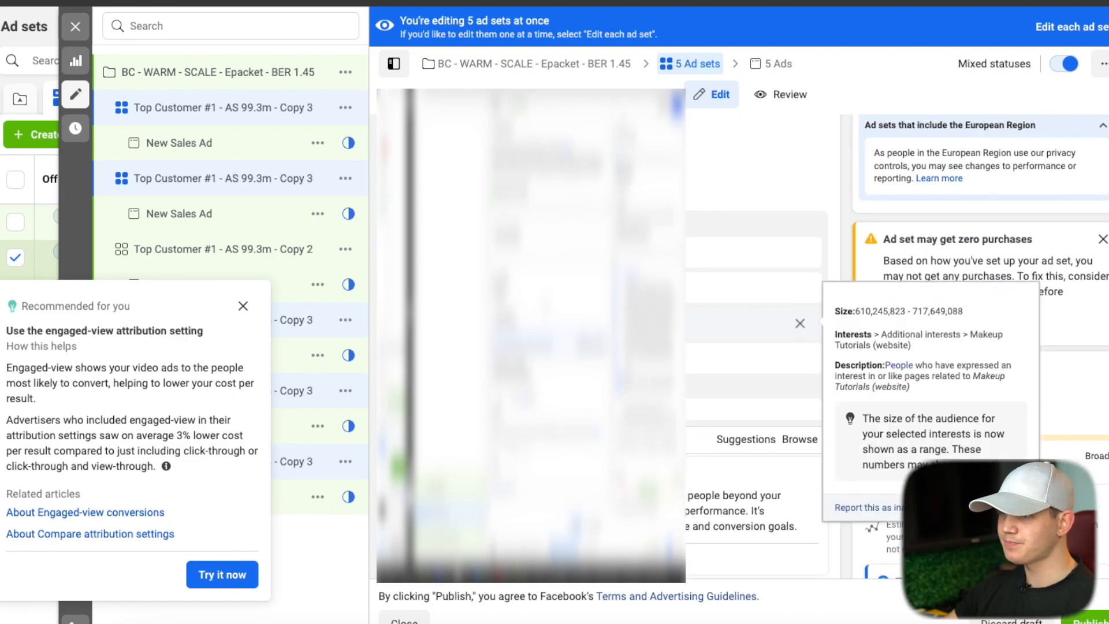
- Close the editor for the five ad sets and deselect all the Top Customer #1 - AS 99.3m - Copy 3 ad sets
{"action": "scroll", "coordinate": [613, 259], "scroll_direction": "up", "scroll_amount": 10}
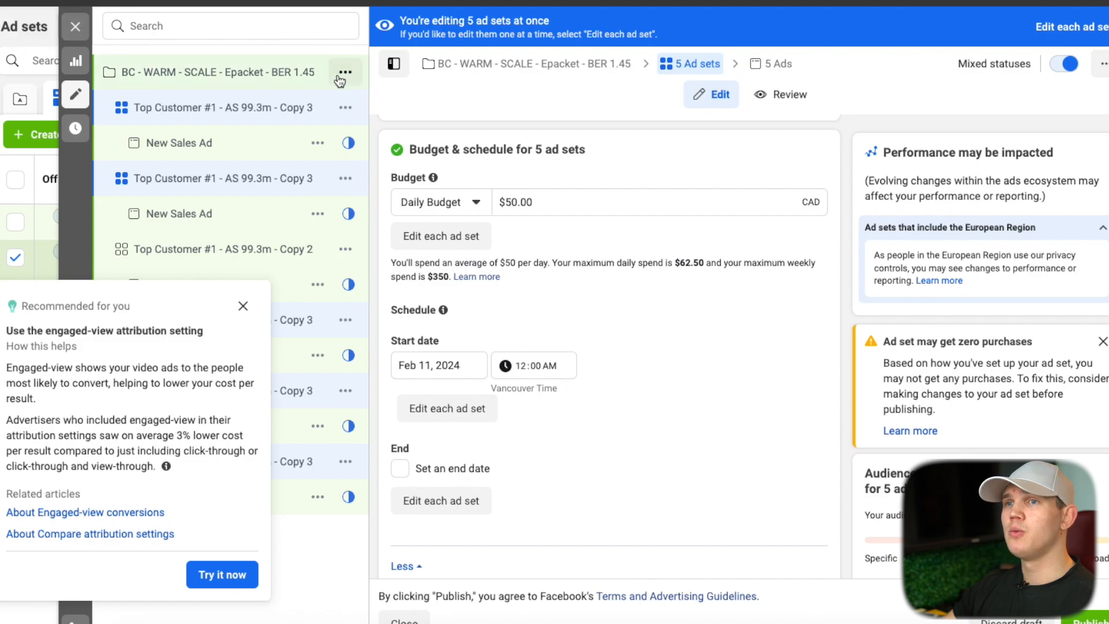
{"action": "left_click", "coordinate": [76, 27]}
{"action": "left_click", "coordinate": [710, 181]}
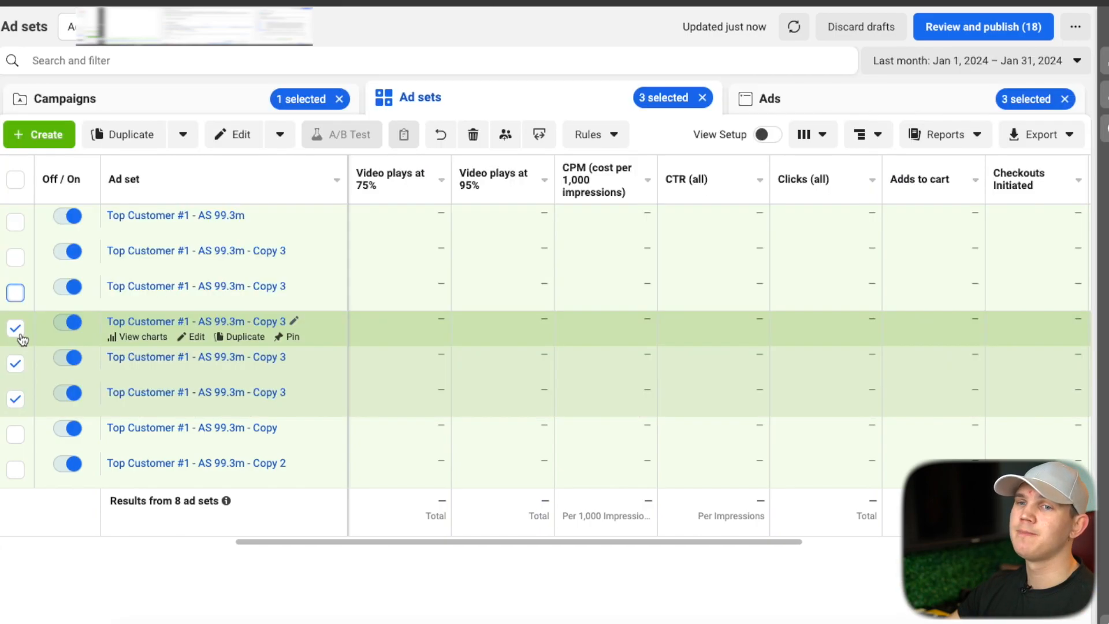
{"action": "left_click", "coordinate": [15, 327]}
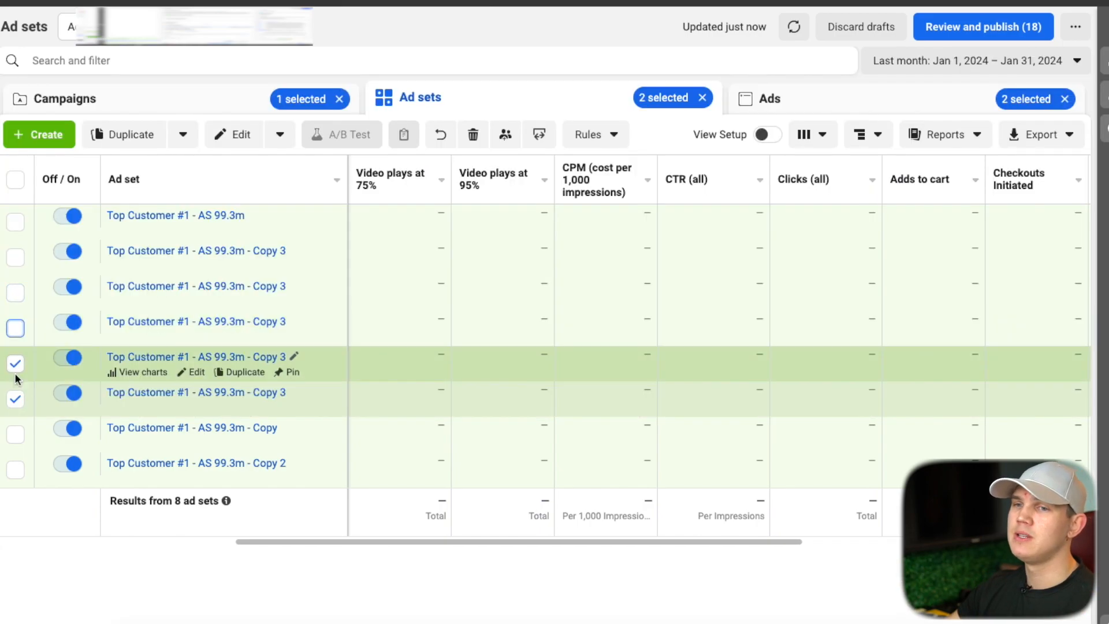
{"action": "left_click", "coordinate": [15, 363]}
{"action": "left_click", "coordinate": [16, 398]}
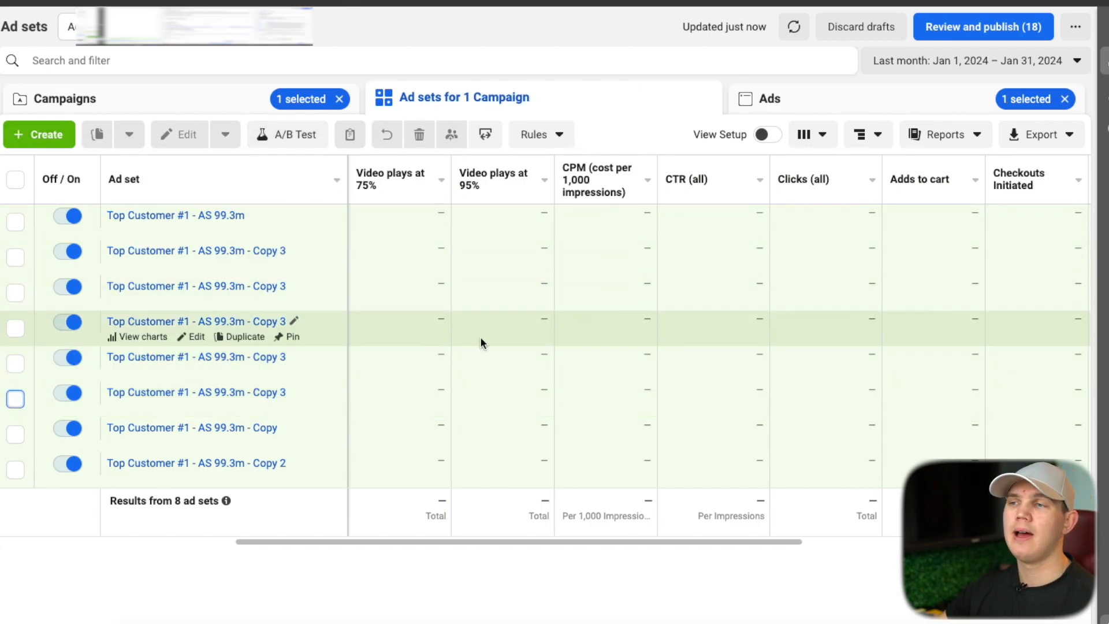
- Look over the ad sets' performance columns, including CTR, Adds to cart, Checkouts Initiated, Purchases and CPC
{"action": "scroll", "coordinate": [633, 327], "scroll_direction": "right", "scroll_amount": 3}
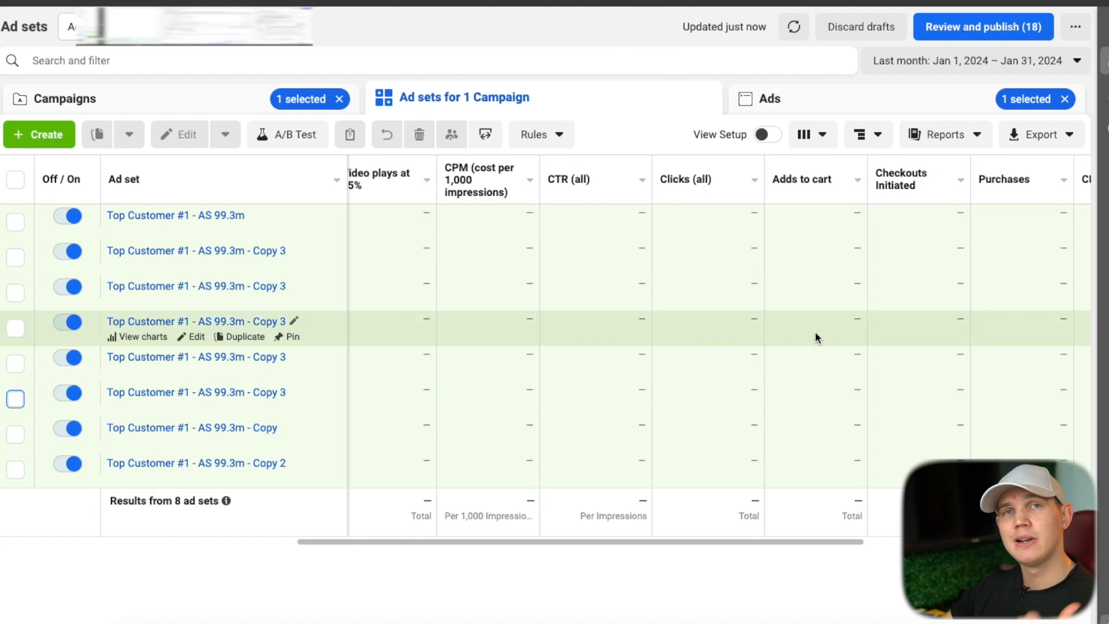
{"action": "scroll", "coordinate": [815, 334], "scroll_direction": "right", "scroll_amount": 3}
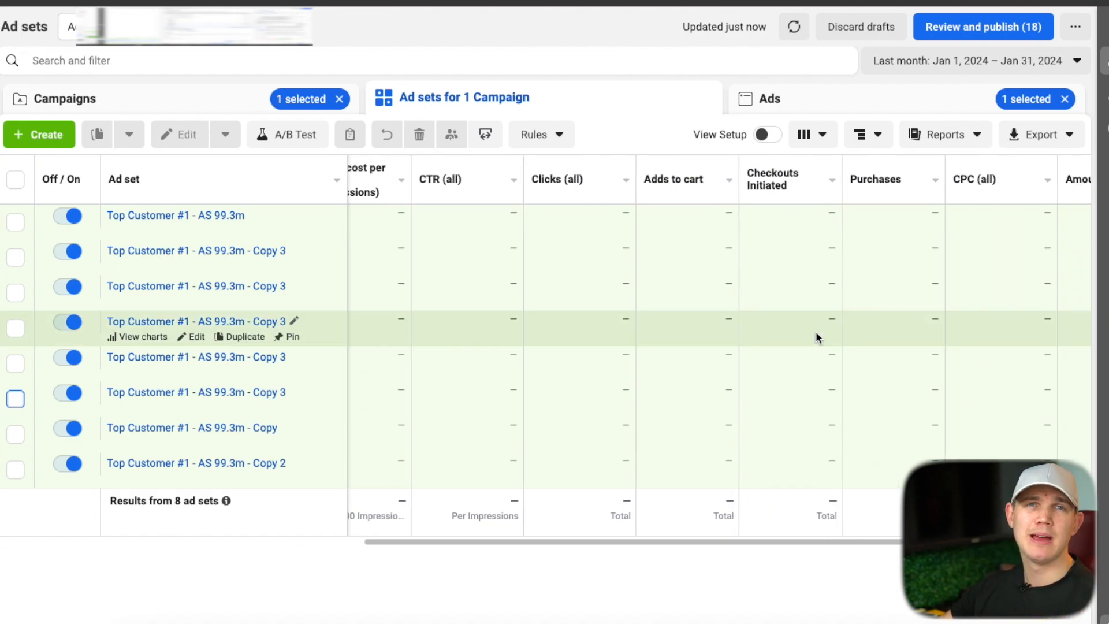